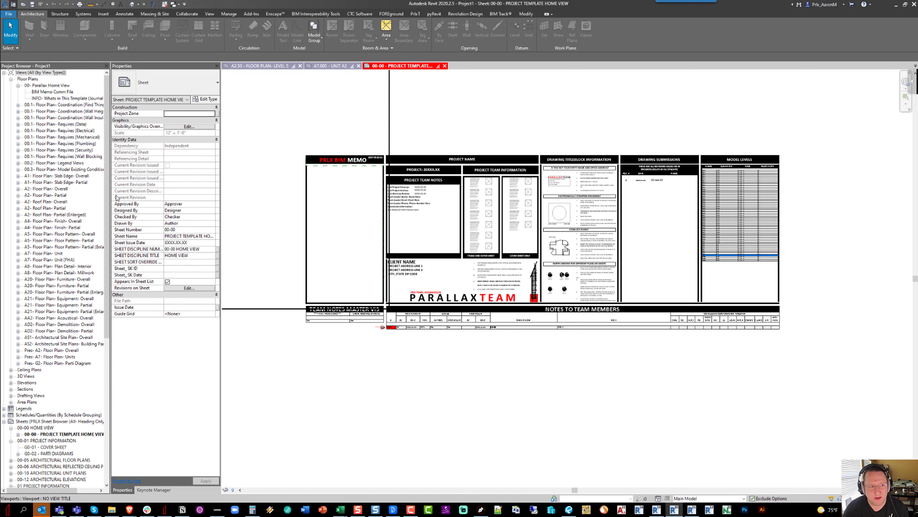
# Step: Open the sheet A2.01a - FLOOR PLAN- LEVEL 1- AREA A from the 10.05 ARCHITECTURAL PLANS group
pyautogui.scroll(-7, 101, 258)
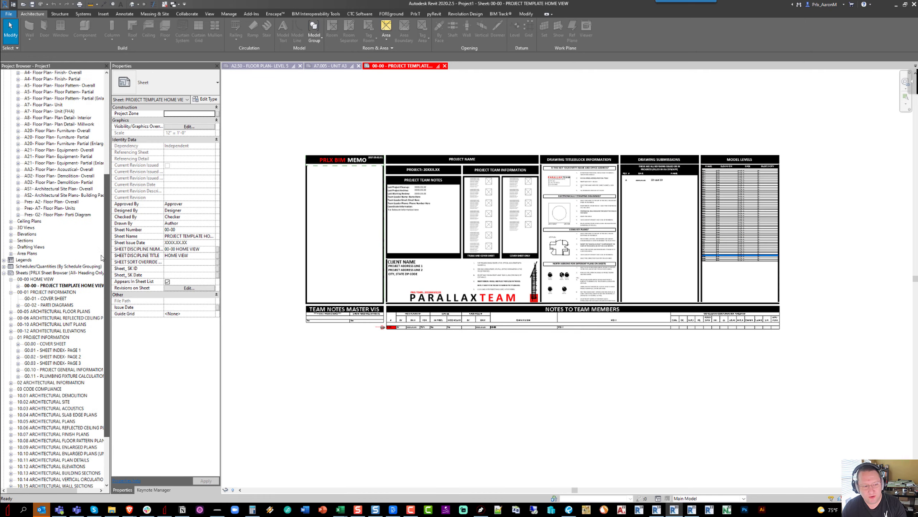
pyautogui.moveTo(101, 257); pyautogui.dragTo(95, 291)
pyautogui.doubleClick(62, 361)
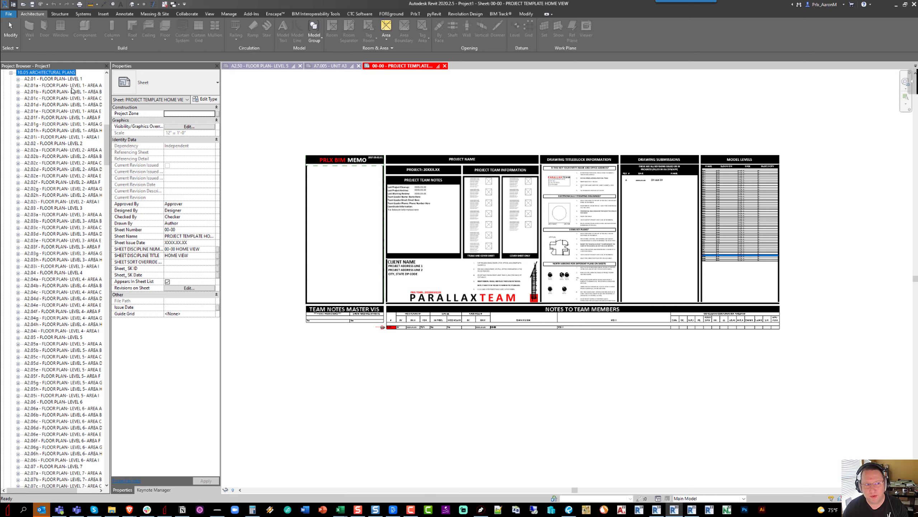
pyautogui.doubleClick(72, 86)
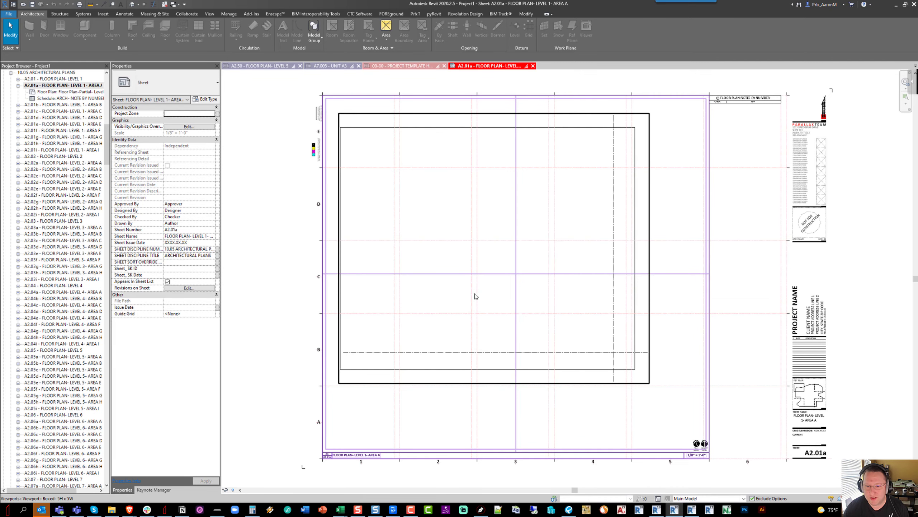
# Step: Activate the Level 1 partial floor plan viewport on the sheet for editing
pyautogui.click(519, 225)
pyautogui.doubleClick(518, 228)
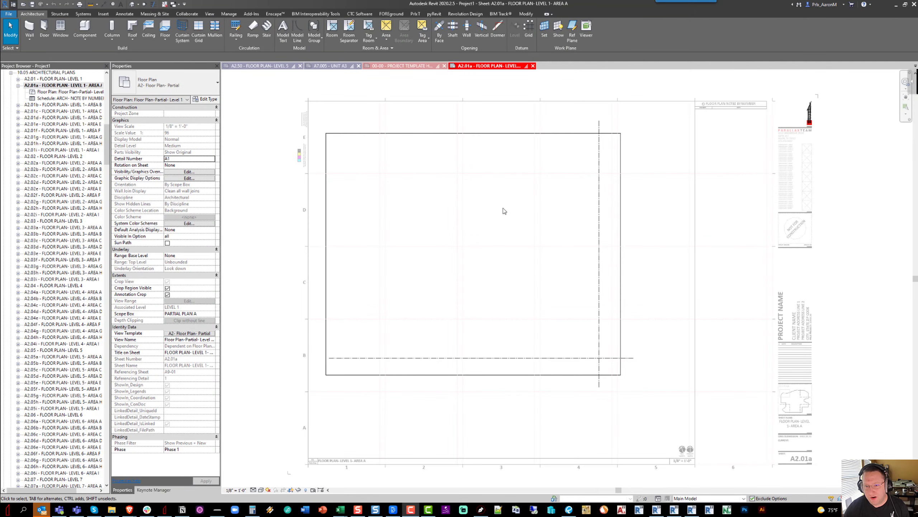
pyautogui.scroll(4, 512, 207)
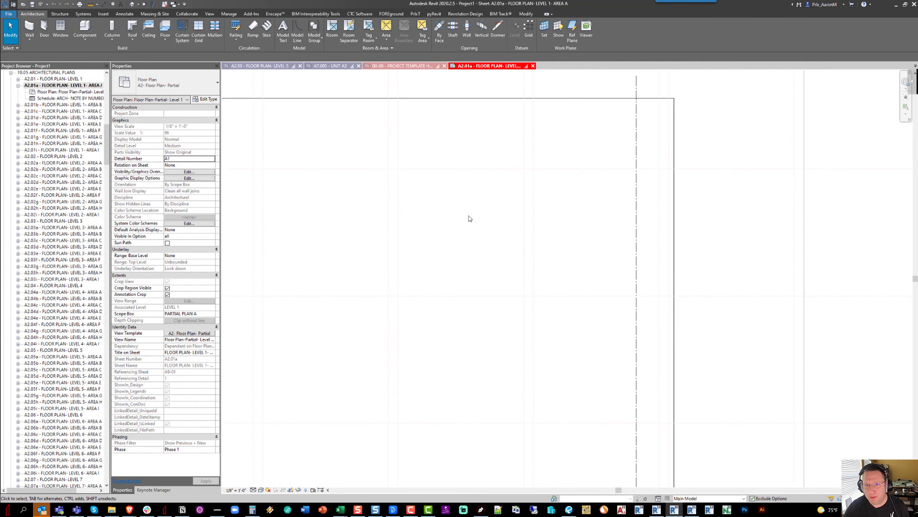
pyautogui.scroll(-5, 468, 219)
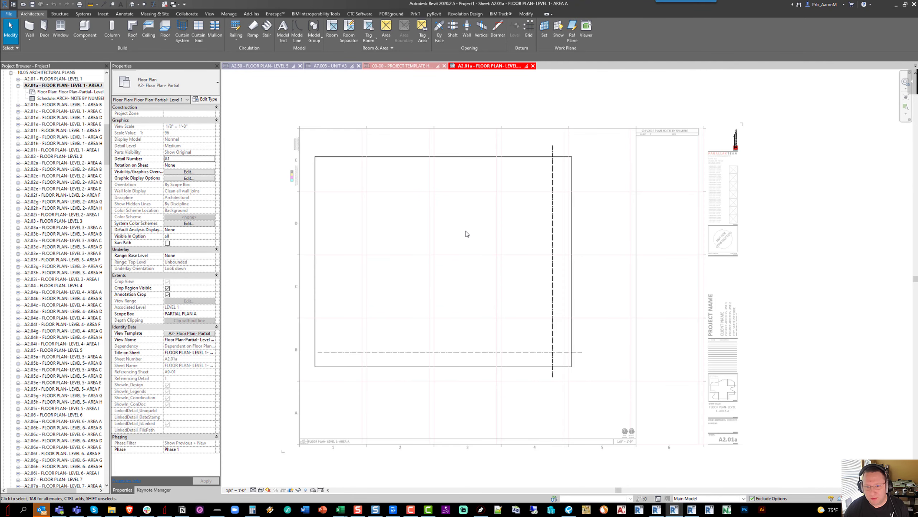
# Step: Draw the unit's perimeter with Int-Maa3-4 7/8"-Gyp-MtlStud-Gyp walls: about 18' along the upper side, a 3' jog on the right, upper-left corner open
pyautogui.scroll(3, 467, 232)
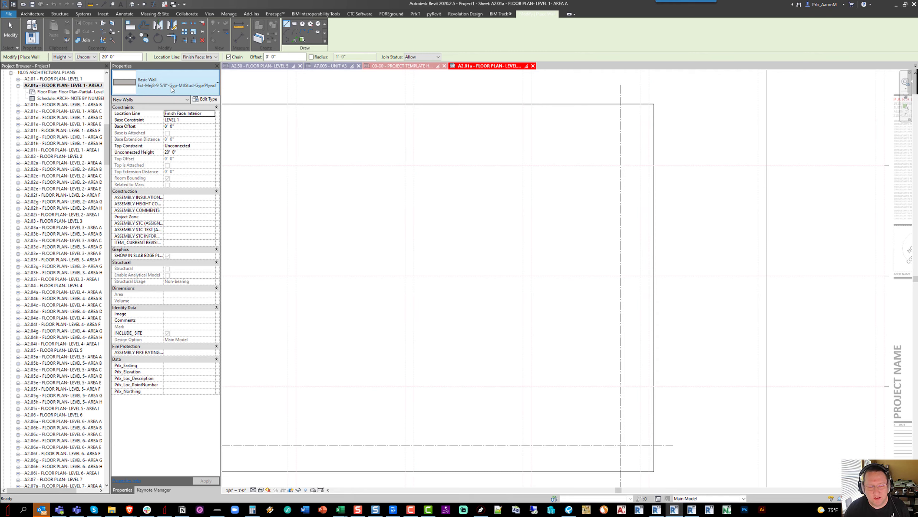
pyautogui.click(171, 89)
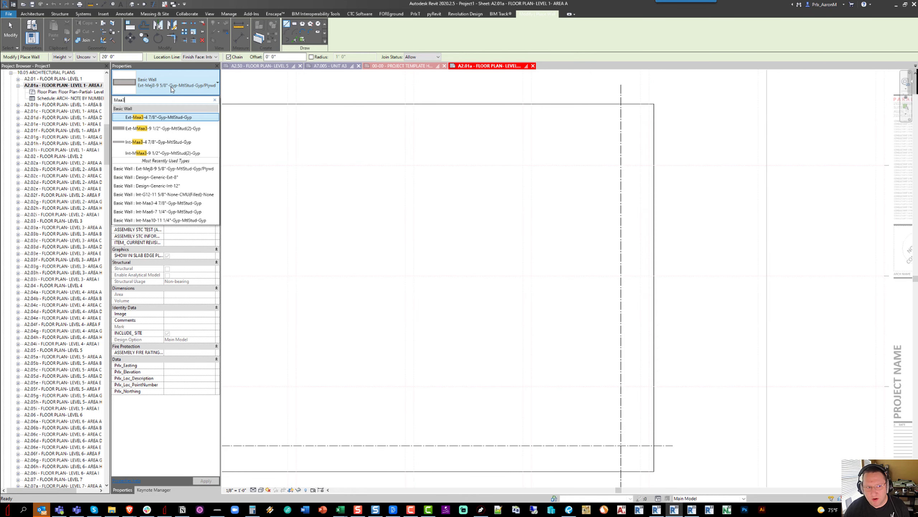
pyautogui.click(168, 143)
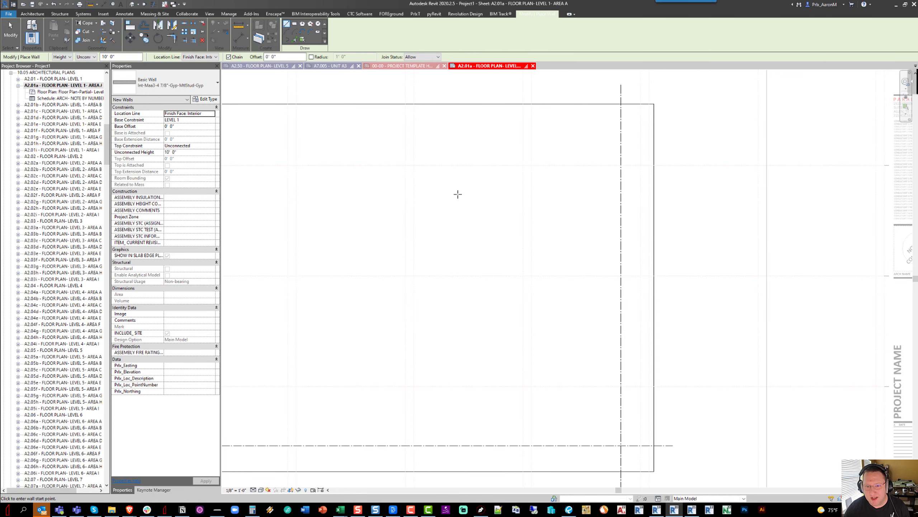
pyautogui.scroll(1, 447, 191)
pyautogui.click(438, 183)
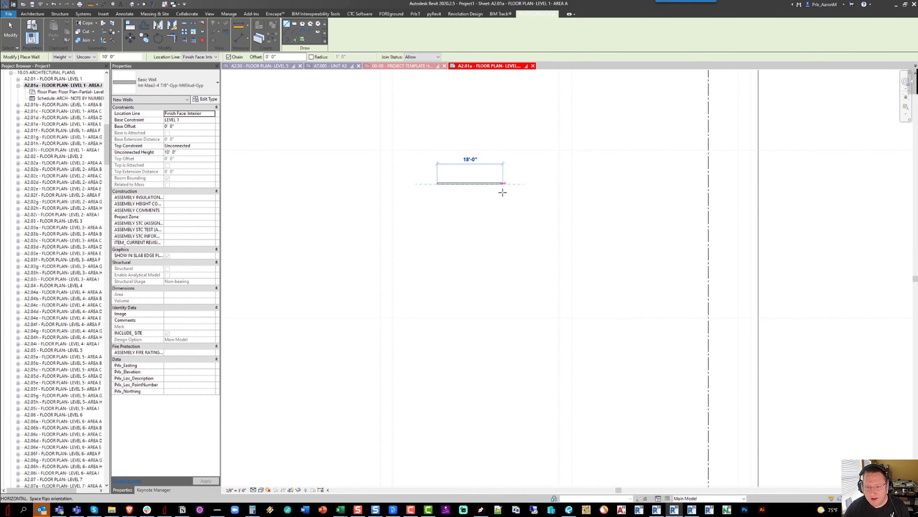
pyautogui.click(502, 184)
pyautogui.click(503, 224)
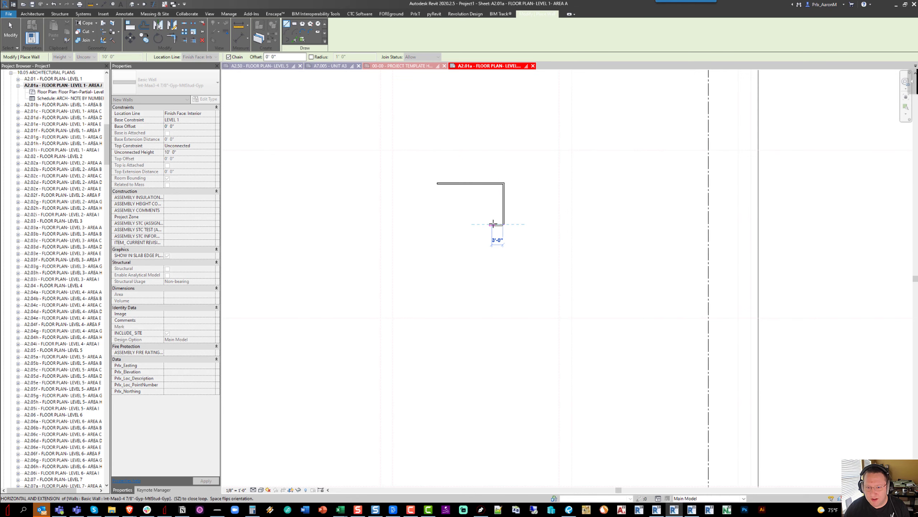
pyautogui.click(493, 224)
pyautogui.click(491, 265)
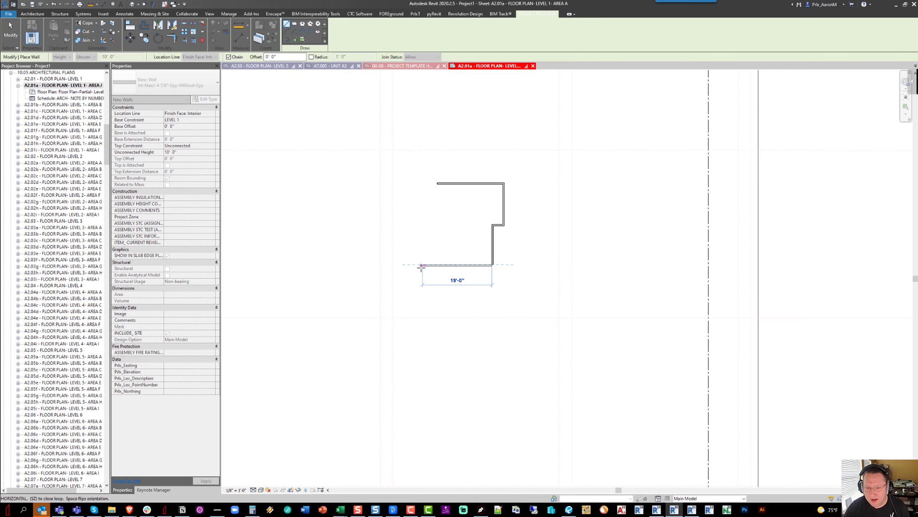
pyautogui.click(420, 191)
pyautogui.press('Escape')
pyautogui.press('Escape')
# Step: Trim the upper and left walls to each other to close the unit's upper-left corner
pyautogui.scroll(3, 422, 193)
pyautogui.moveTo(423, 196); pyautogui.dragTo(466, 256, button='middle')
pyautogui.press('t')
pyautogui.press('r')
pyautogui.click(476, 204)
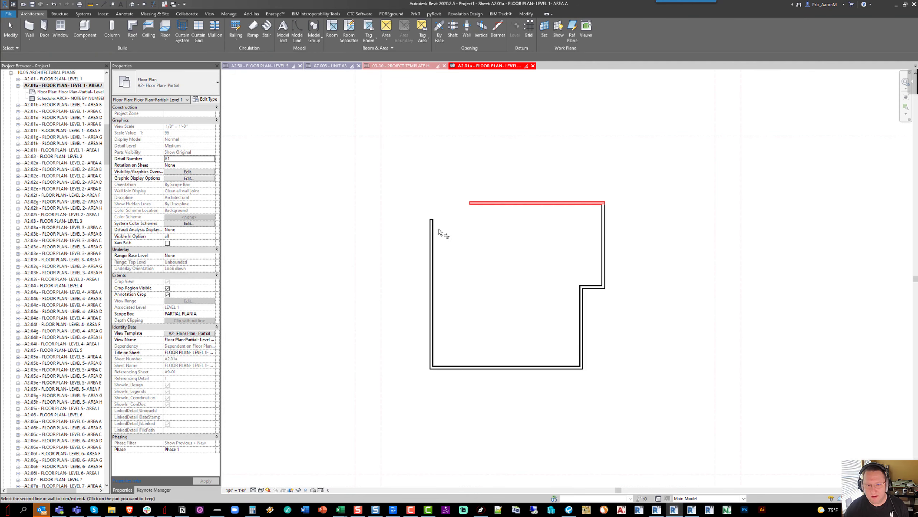
pyautogui.click(433, 234)
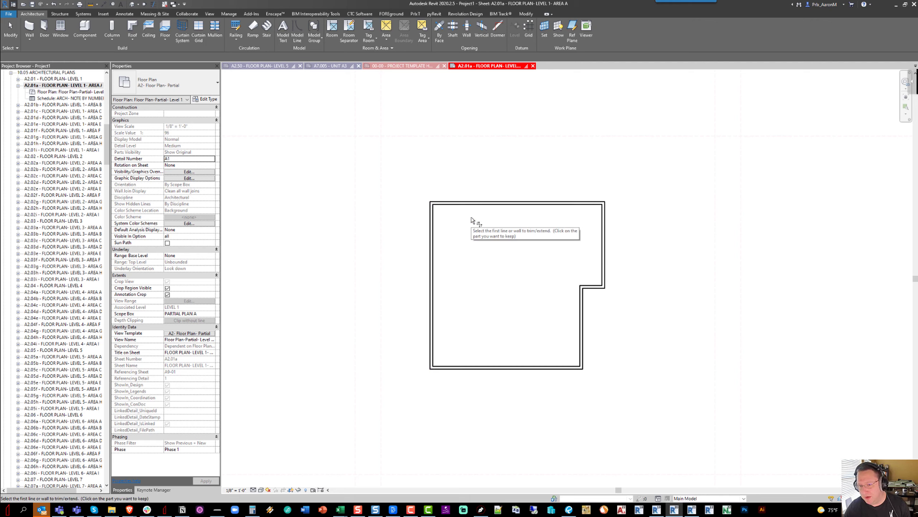
pyautogui.press('Escape')
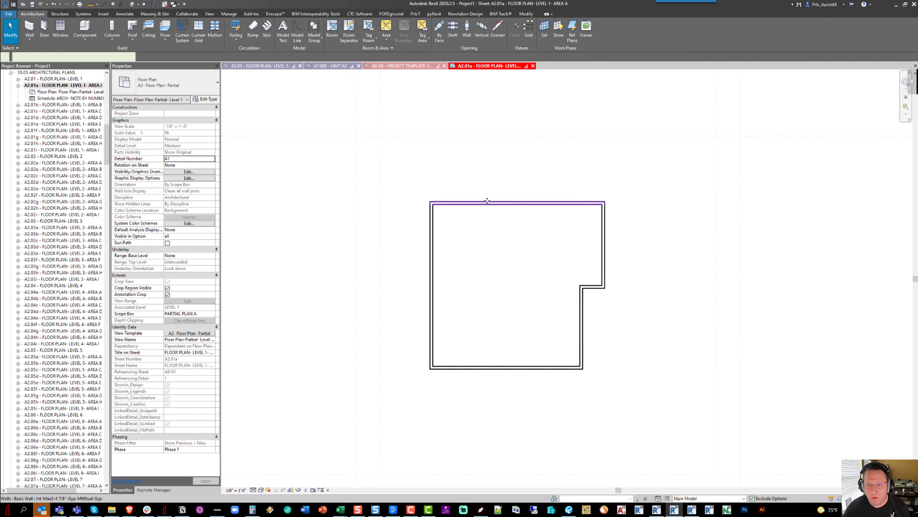
# Step: Add matching interior walls: a full-depth vertical one about 8'-6" from the left wall and a horizontal one from it to the right wall
pyautogui.rightClick(487, 201)
pyautogui.click(516, 285)
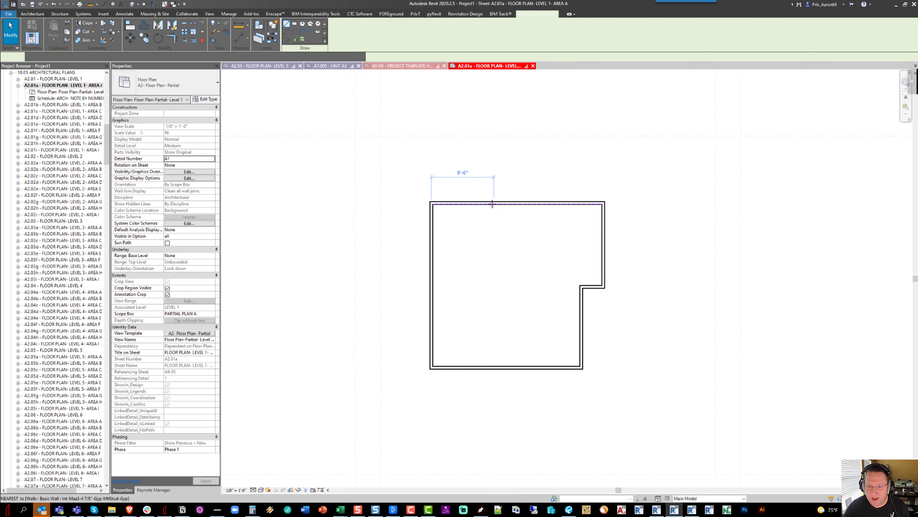
pyautogui.click(493, 367)
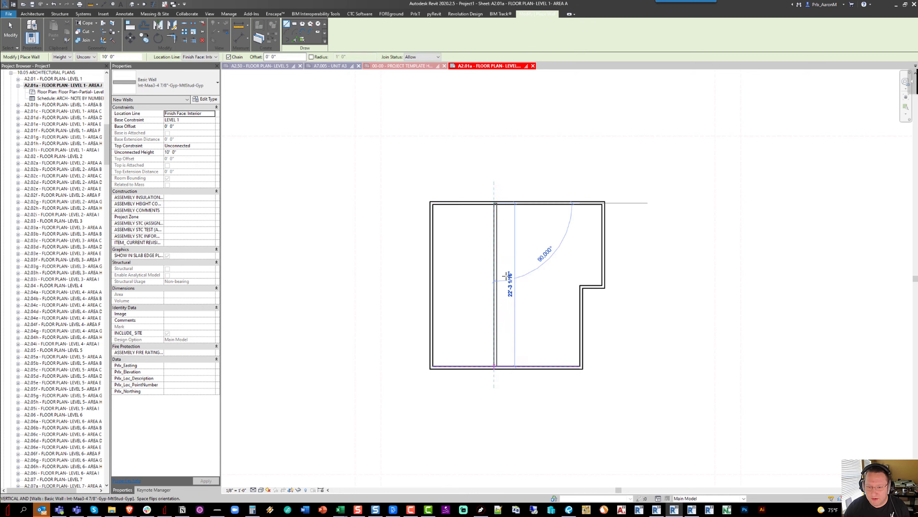
pyautogui.click(495, 256)
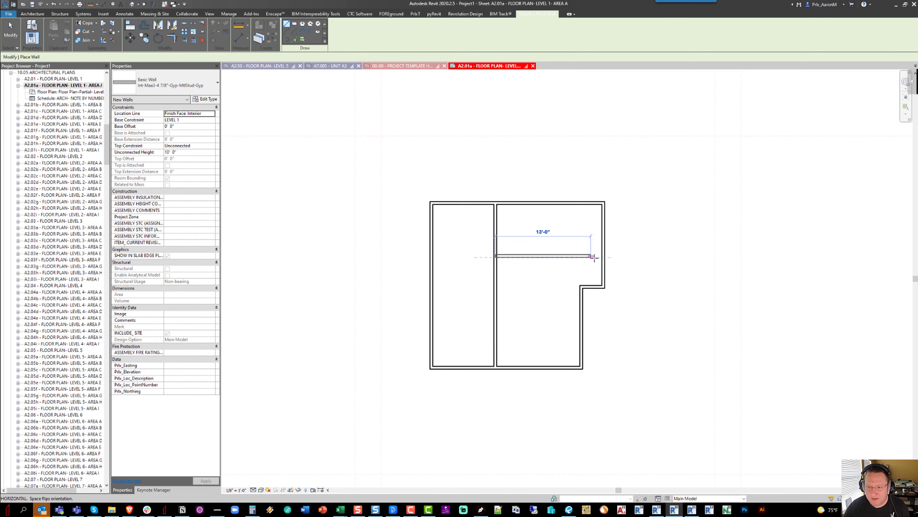
pyautogui.press('Escape')
pyautogui.press('Escape')
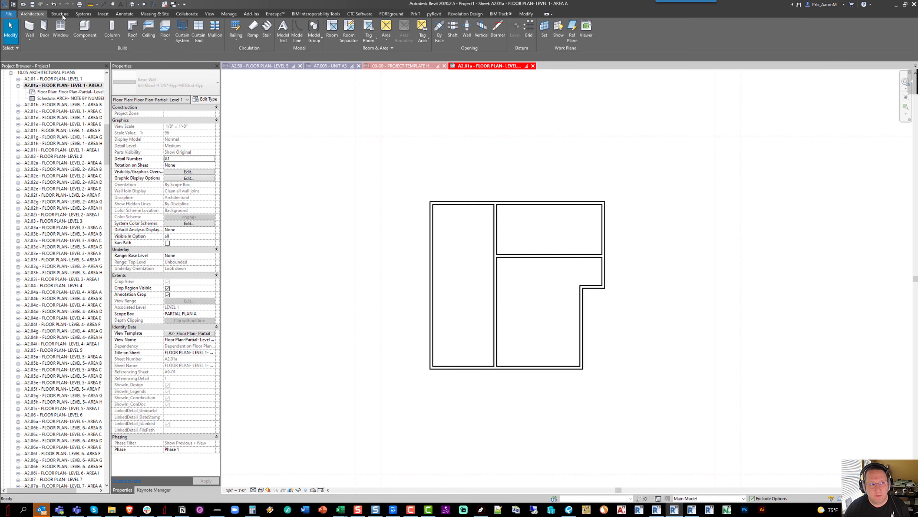
# Step: Place tagged 08-DOOR-SINGLE-SWING-WH doors in the horizontal partition, the vertical partition and the lower exterior wall
pyautogui.press('d')
pyautogui.press('r')
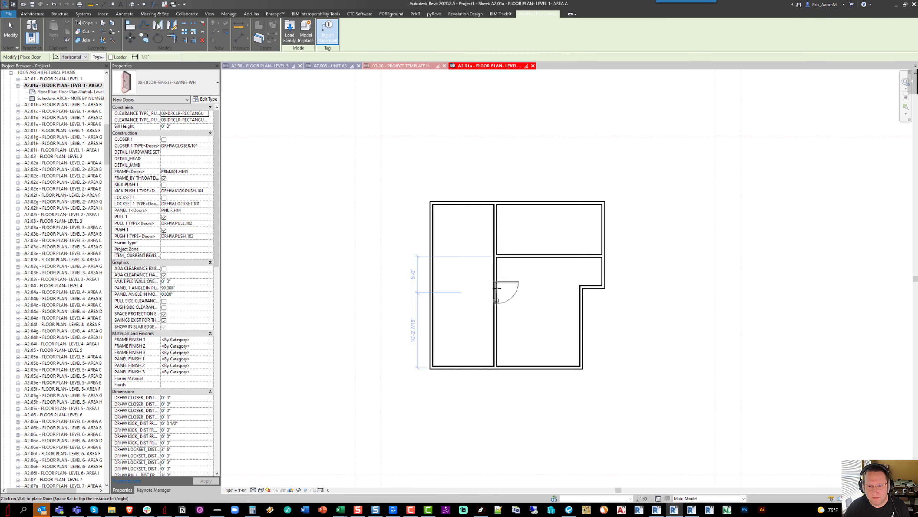
pyautogui.click(513, 254)
pyautogui.click(514, 324)
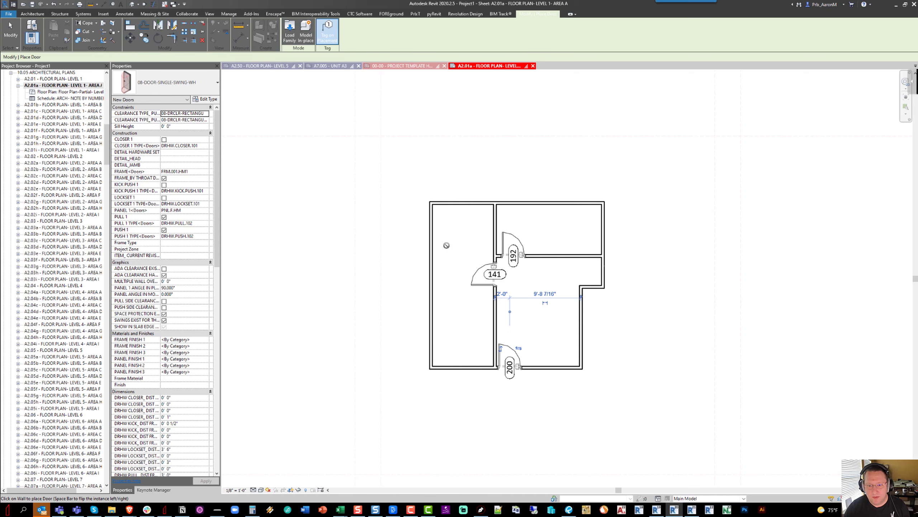
pyautogui.press('Escape')
pyautogui.press('Escape')
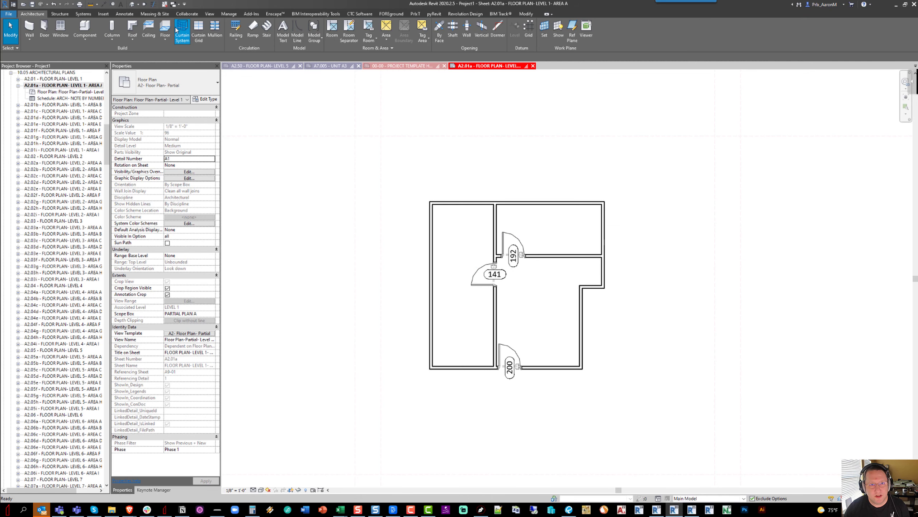
# Step: Place tagged rooms in the left, upper-right and lower-right spaces of the unit
pyautogui.click(331, 29)
pyautogui.click(555, 239)
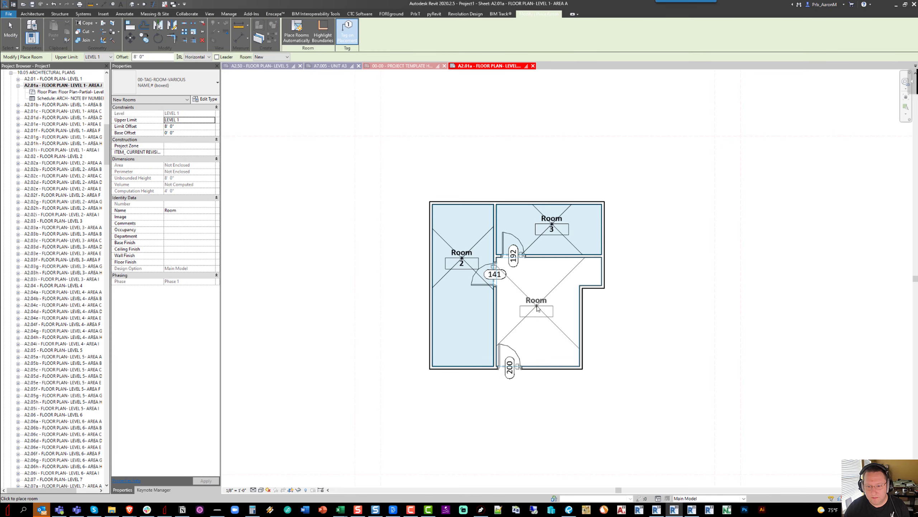
pyautogui.click(538, 308)
pyautogui.press('Escape')
pyautogui.press('Escape')
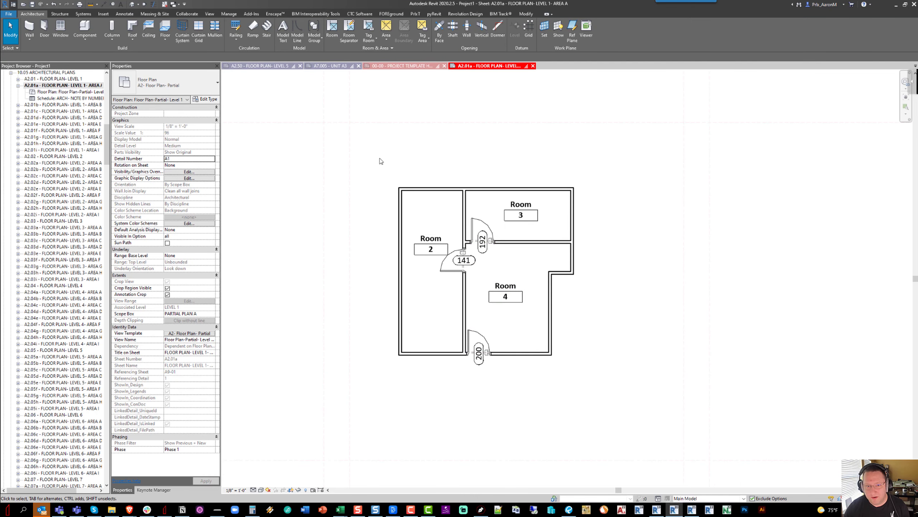
# Step: Group the unit's walls, doors and rooms, without door and room tags, as a model group named Sample Model Group 01
pyautogui.moveTo(378, 158); pyautogui.dragTo(658, 409)
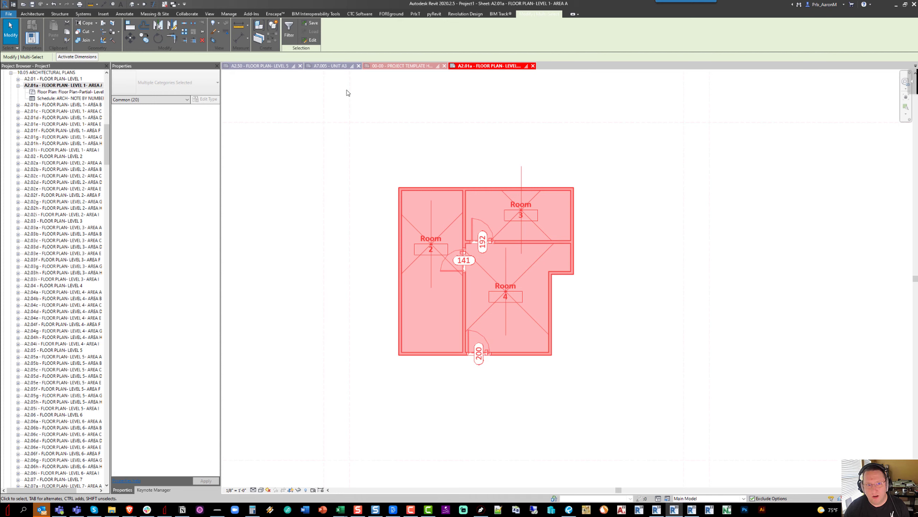
pyautogui.click(289, 31)
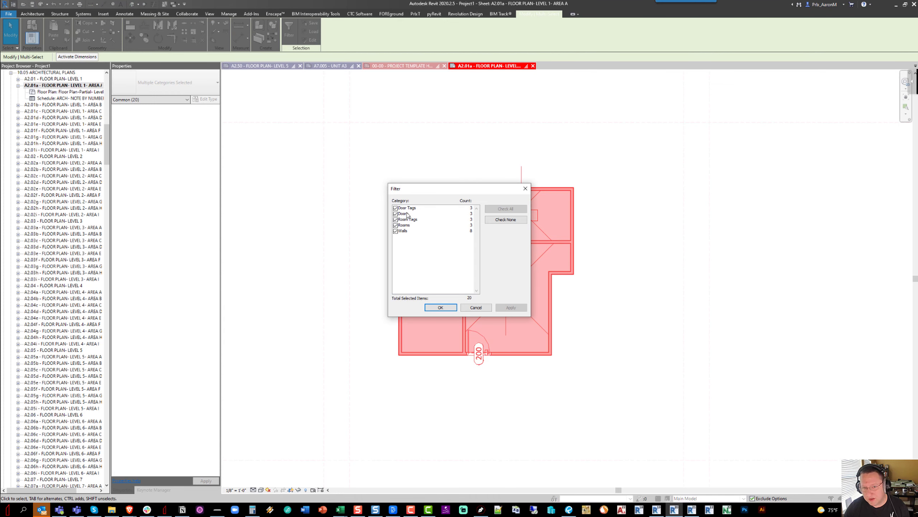
pyautogui.click(395, 208)
pyautogui.click(395, 219)
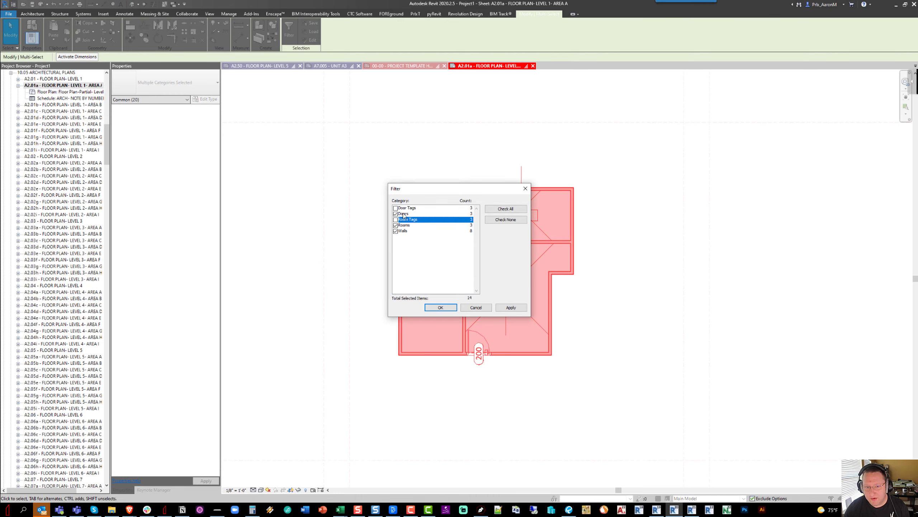
pyautogui.click(441, 308)
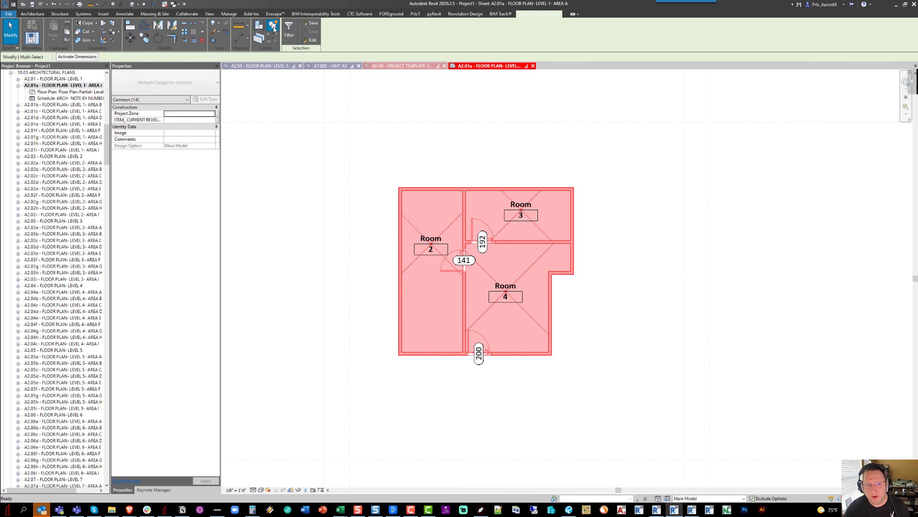
pyautogui.click(273, 28)
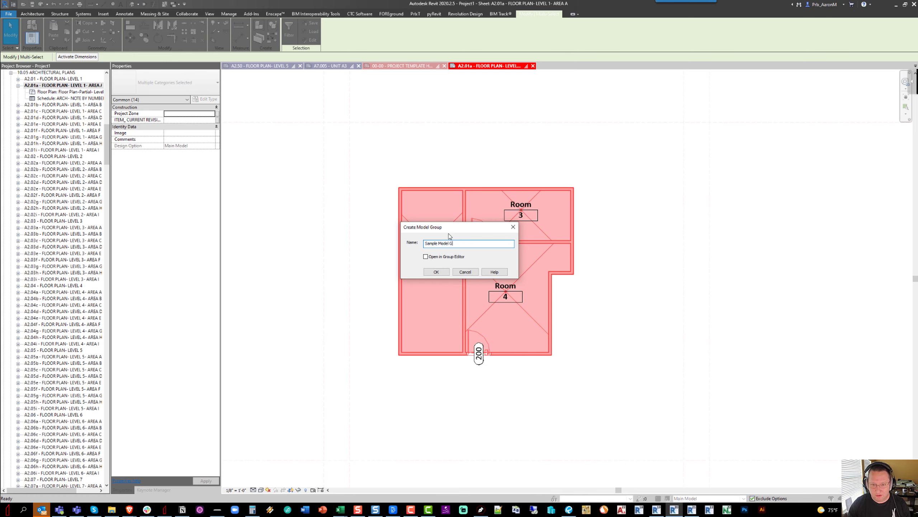
pyautogui.press('Return')
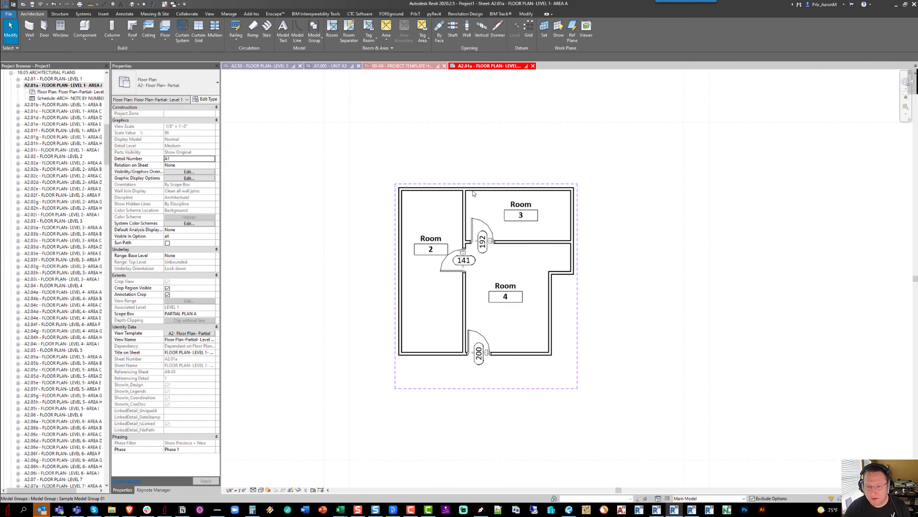
# Step: Copy the model group to the empty area right of the original unit
pyautogui.scroll(-3, 473, 197)
pyautogui.keyDown('ctrl'); pyautogui.moveTo(610, 188); pyautogui.dragTo(621, 255); pyautogui.keyUp('ctrl')
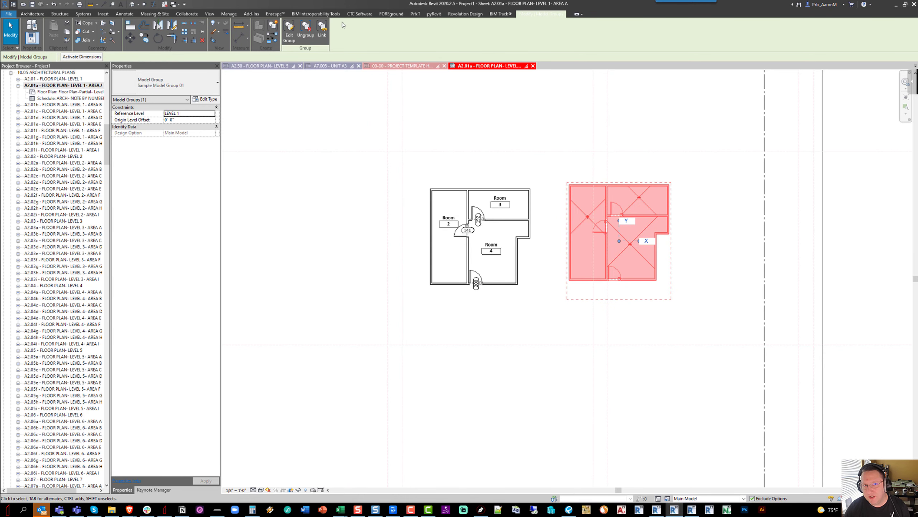
pyautogui.moveTo(416, 225); pyautogui.dragTo(430, 224, button='middle')
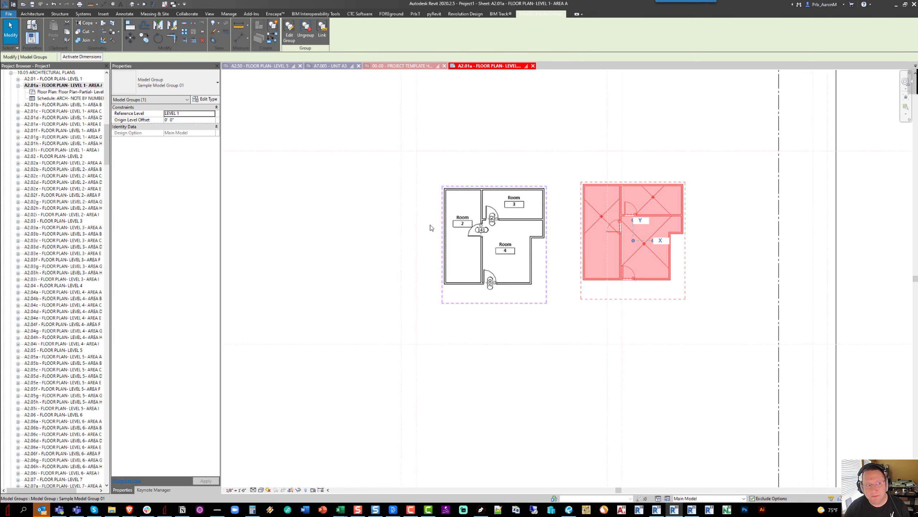
# Step: Undo both the group's copy and the creation of the model group
pyautogui.click(61, 4)
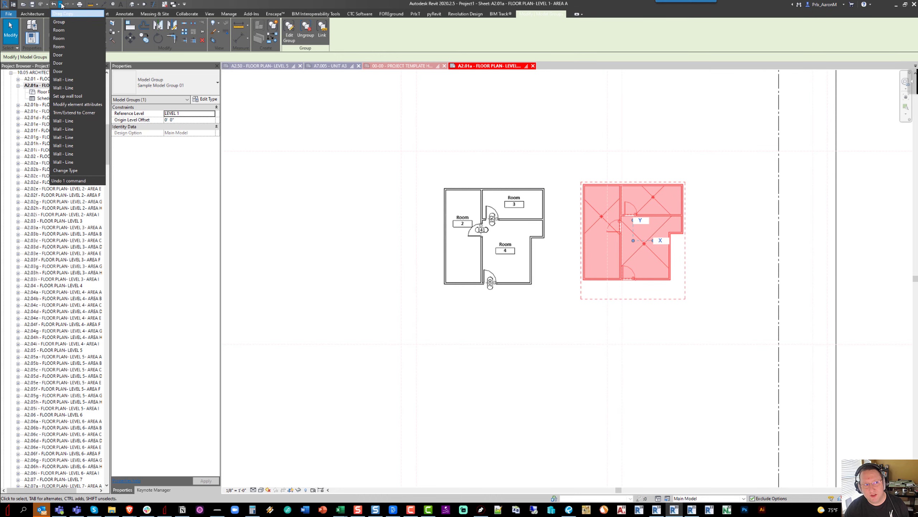
pyautogui.click(66, 23)
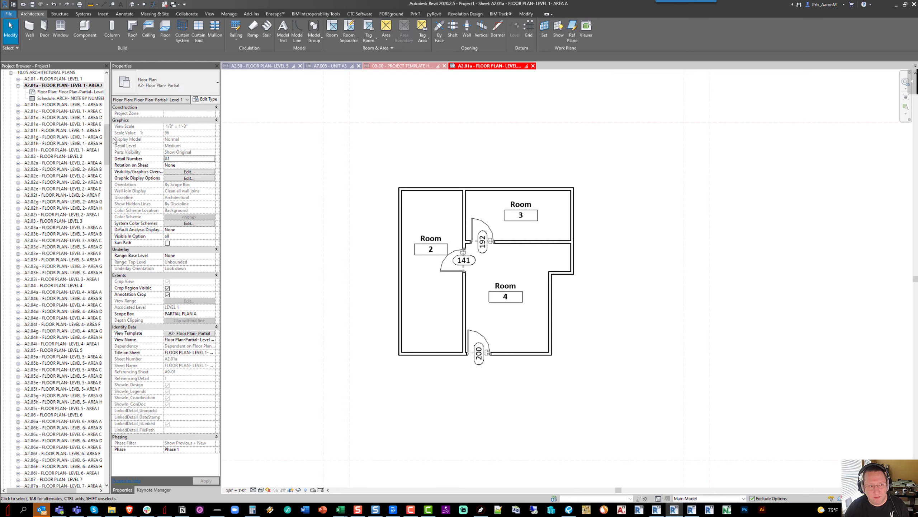
# Step: Expand the Groups branch of the Project Browser to list the project's model groups
pyautogui.moveTo(107, 141); pyautogui.dragTo(106, 459)
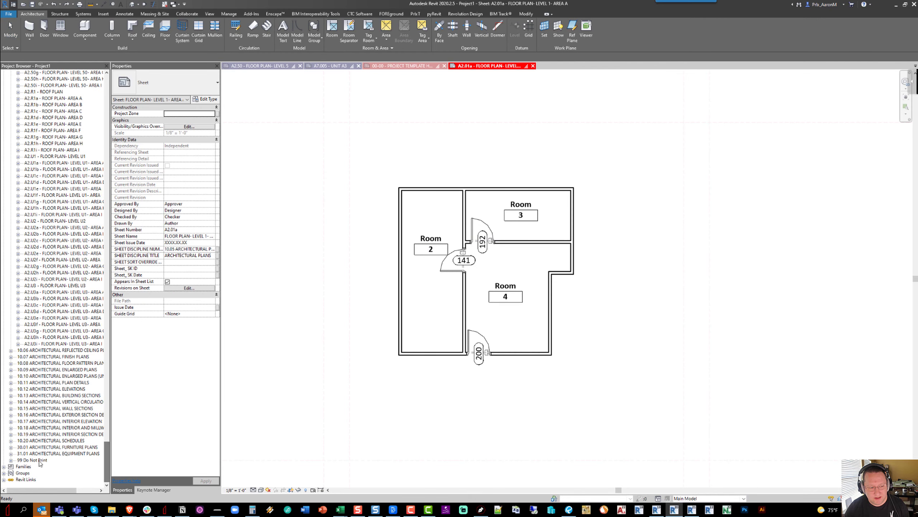
pyautogui.doubleClick(22, 472)
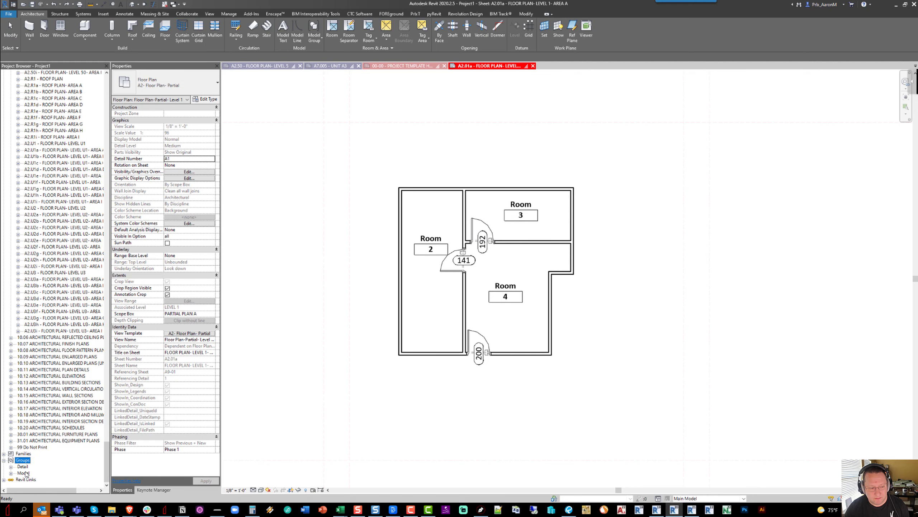
pyautogui.doubleClick(24, 473)
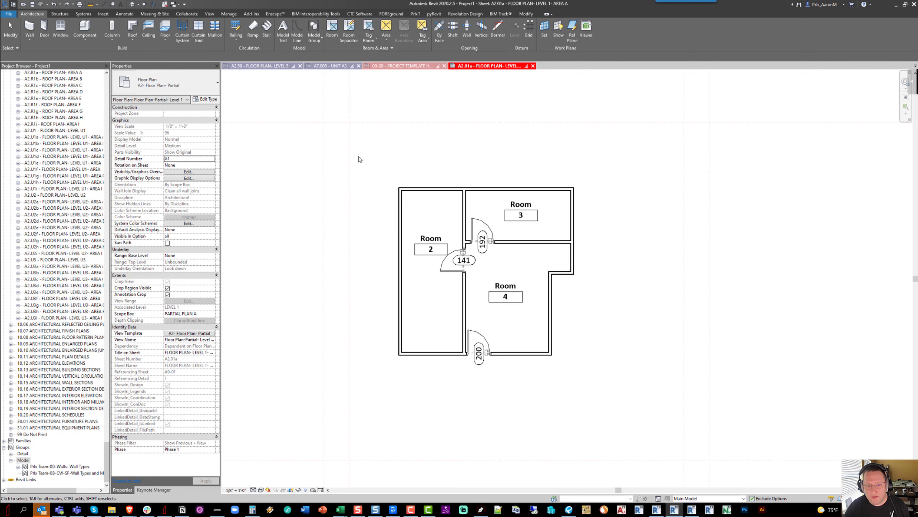
# Step: Group the whole unit, tags included, as model group Sample Model Group 02 with an attached detail group named Floor Plan Eighth
pyautogui.moveTo(359, 157); pyautogui.dragTo(645, 440)
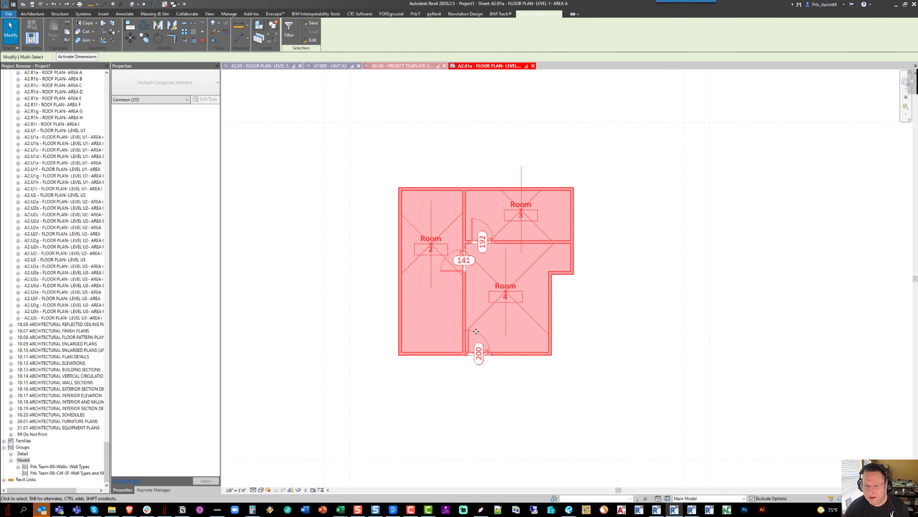
pyautogui.moveTo(476, 331); pyautogui.dragTo(484, 315, button='middle')
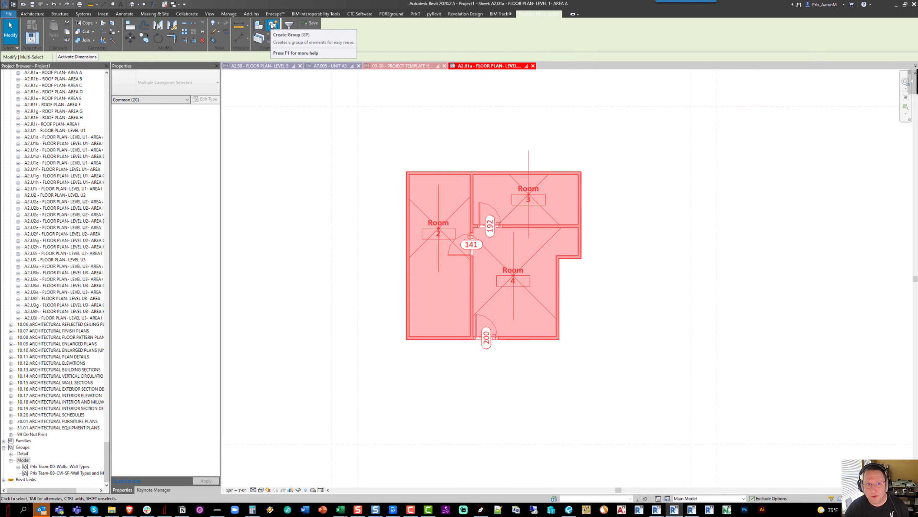
pyautogui.click(272, 25)
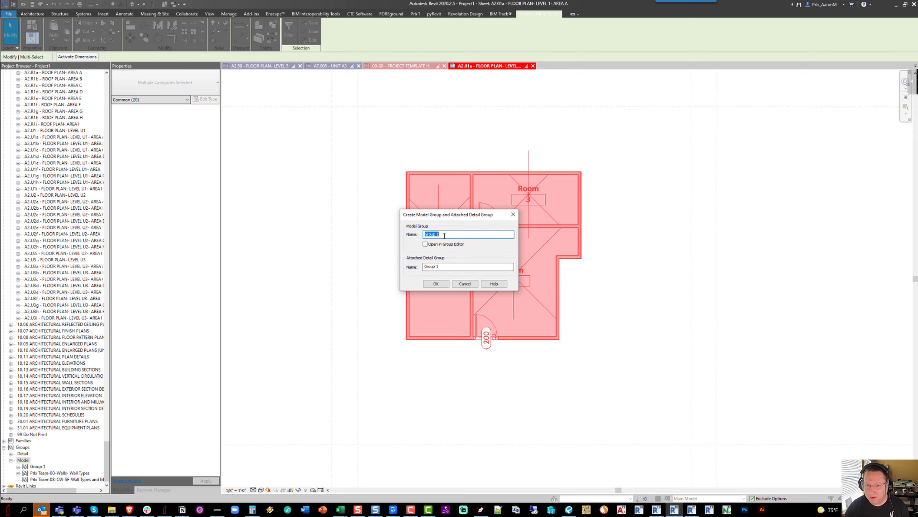
pyautogui.write('Sample Model')
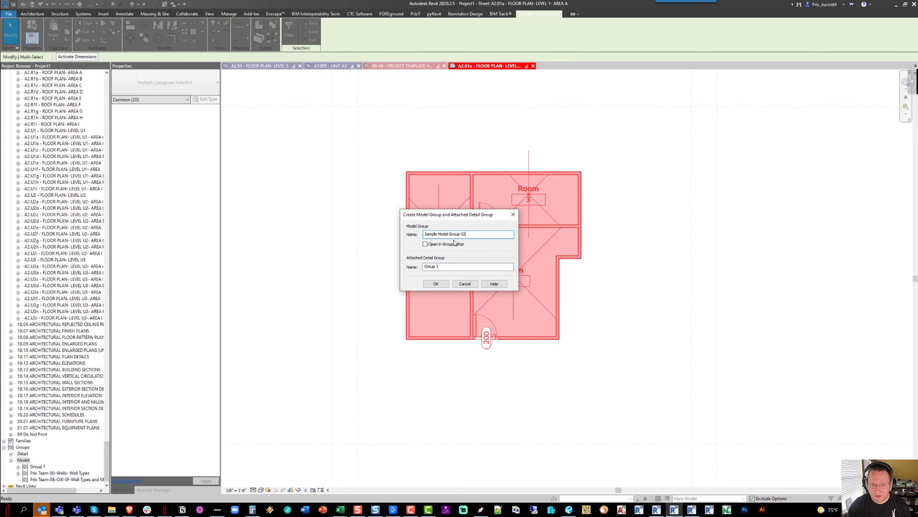
pyautogui.moveTo(450, 218); pyautogui.dragTo(329, 216)
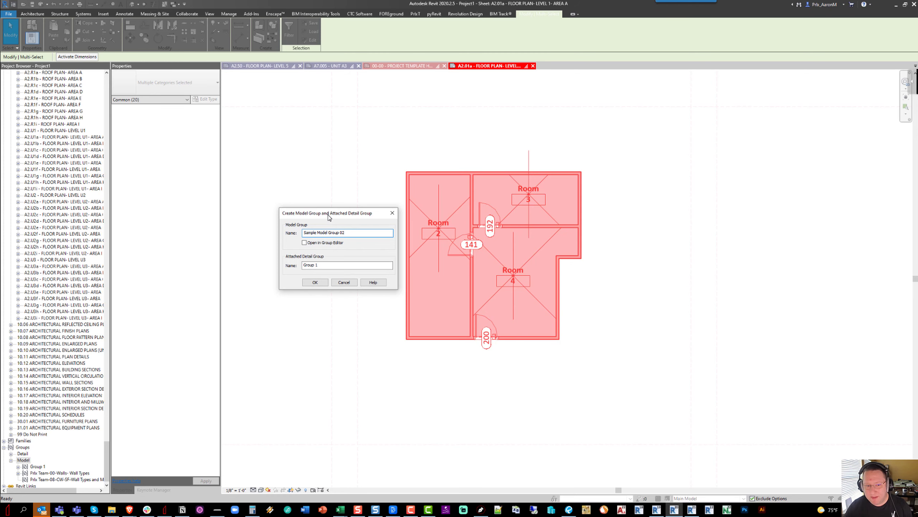
pyautogui.click(327, 266)
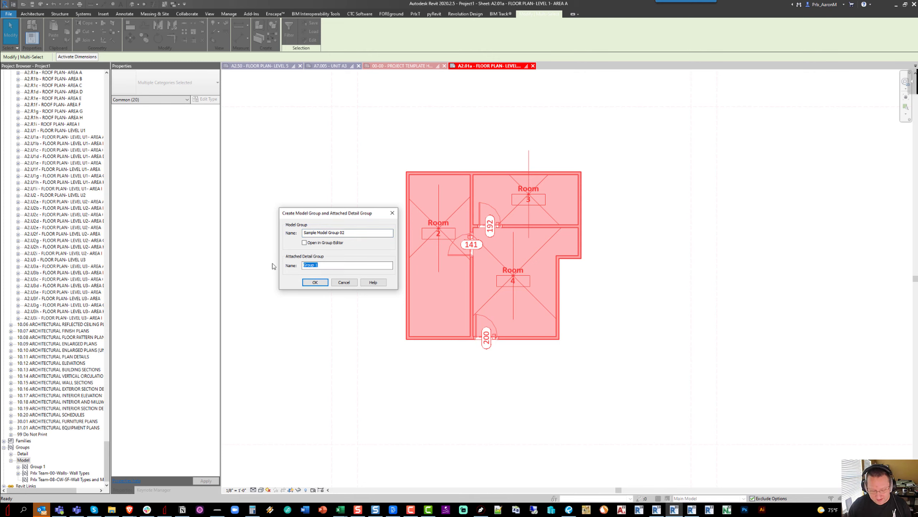
pyautogui.write('Floor Plan')
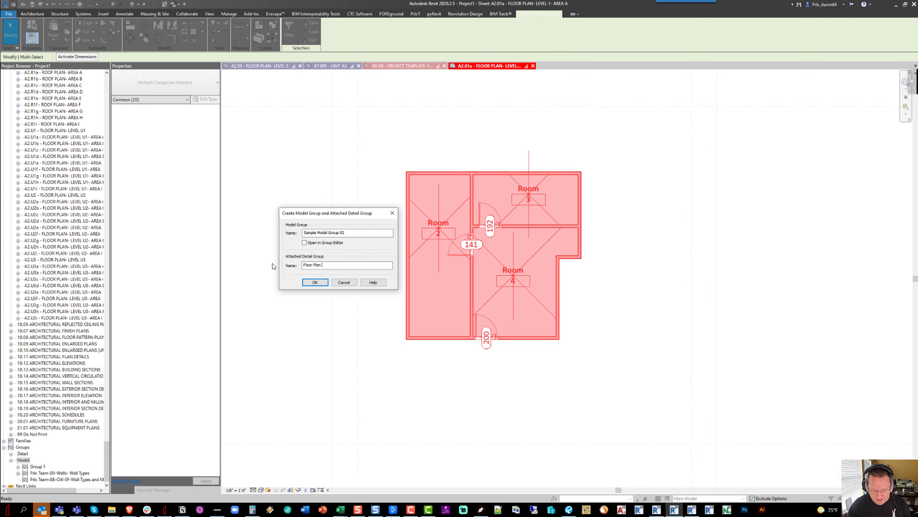
pyautogui.write(' Eighth')
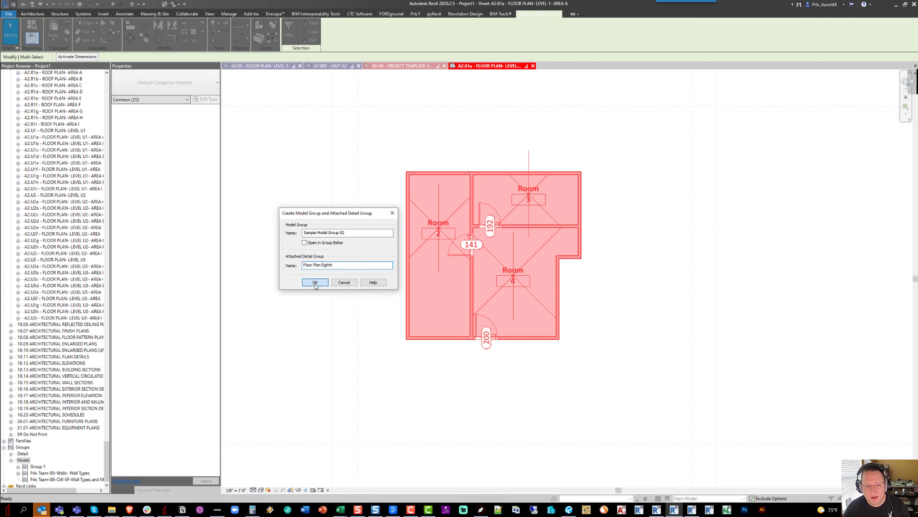
pyautogui.click(315, 283)
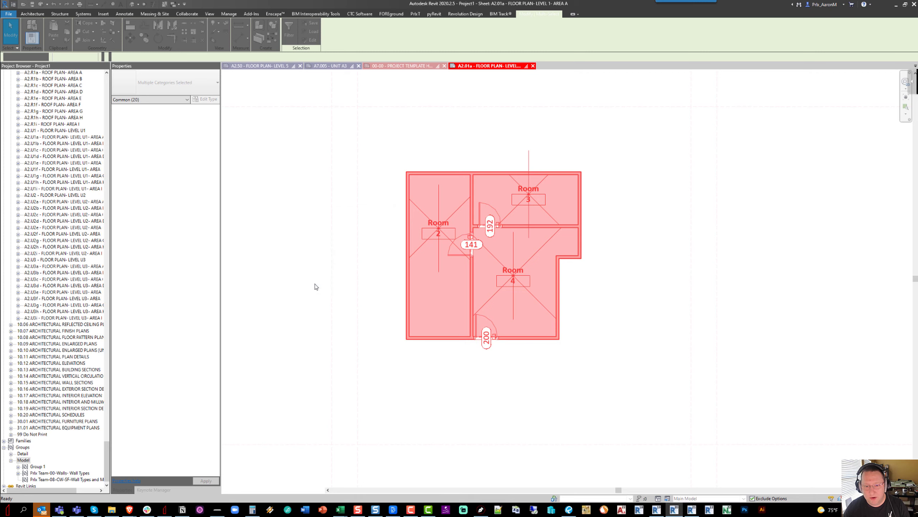
# Step: Copy Sample Model Group 02 to the empty area right of the original unit
pyautogui.click(379, 276)
pyautogui.scroll(-2, 379, 275)
pyautogui.click(400, 268)
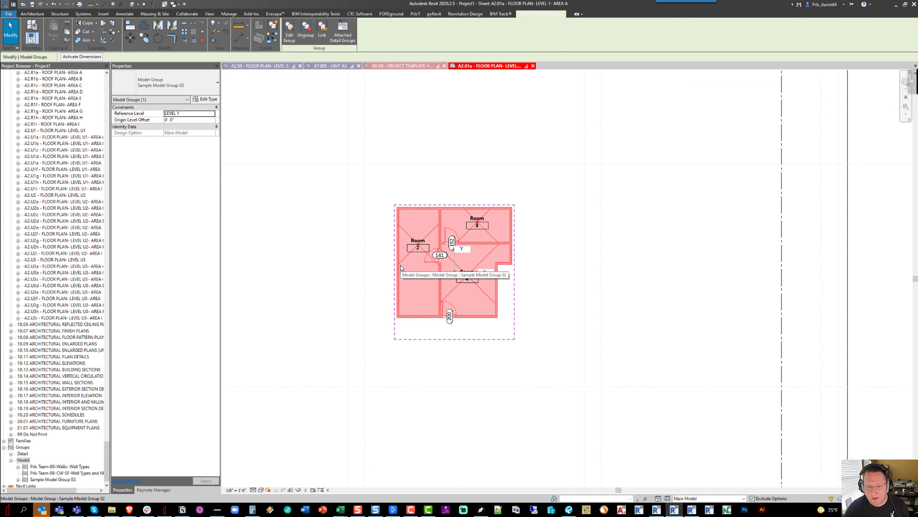
pyautogui.click(610, 265)
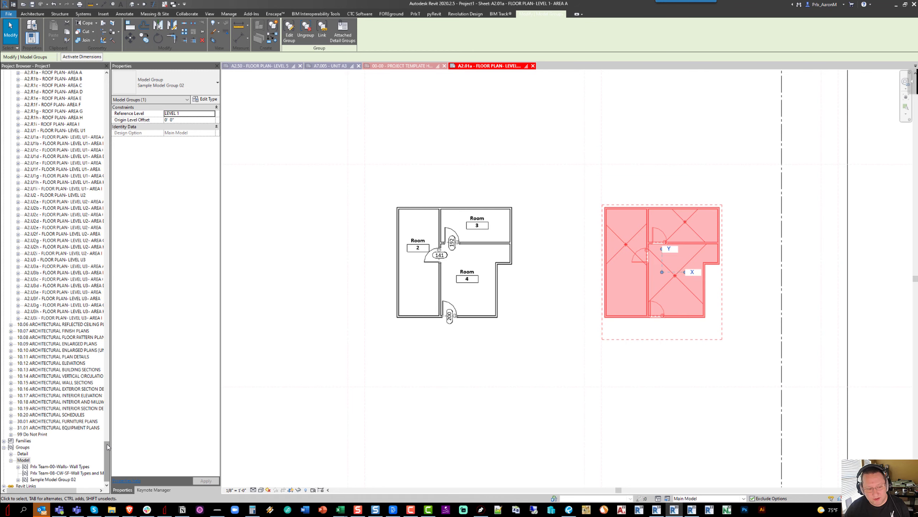
# Step: Expand Sample Model Group 02 in the Project Browser to examine its attached detail group
pyautogui.moveTo(106, 444); pyautogui.dragTo(106, 449)
pyautogui.click(63, 473)
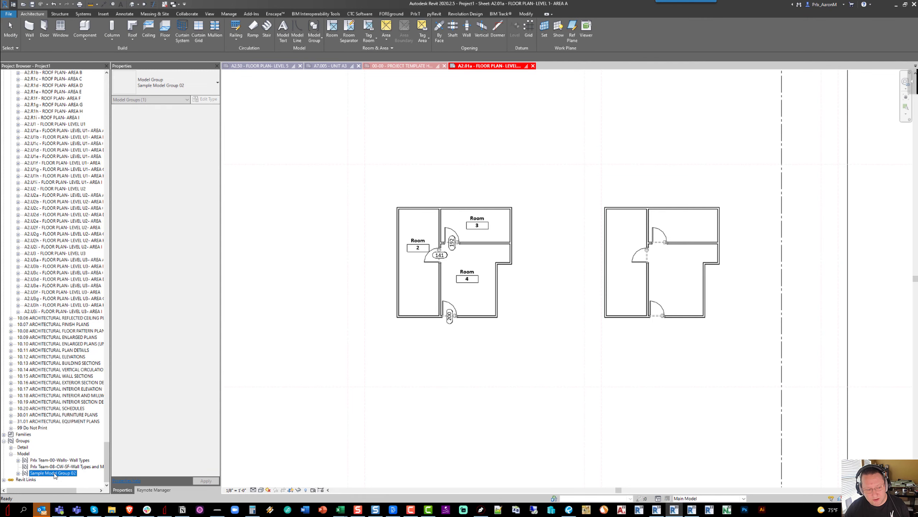
pyautogui.click(18, 473)
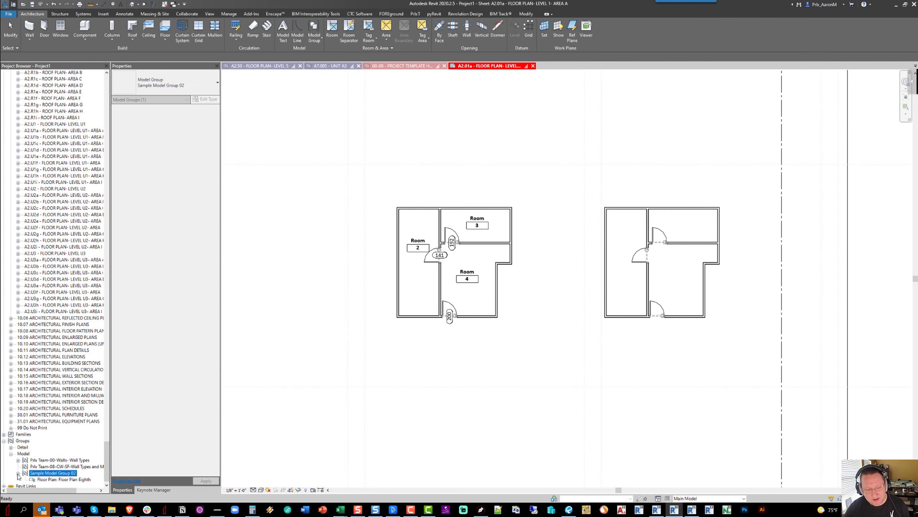
pyautogui.click(63, 480)
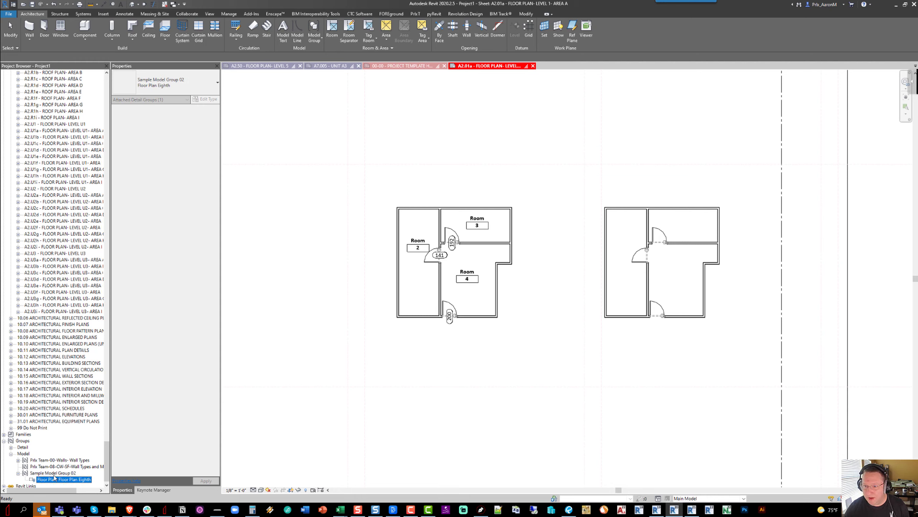
pyautogui.click(606, 254)
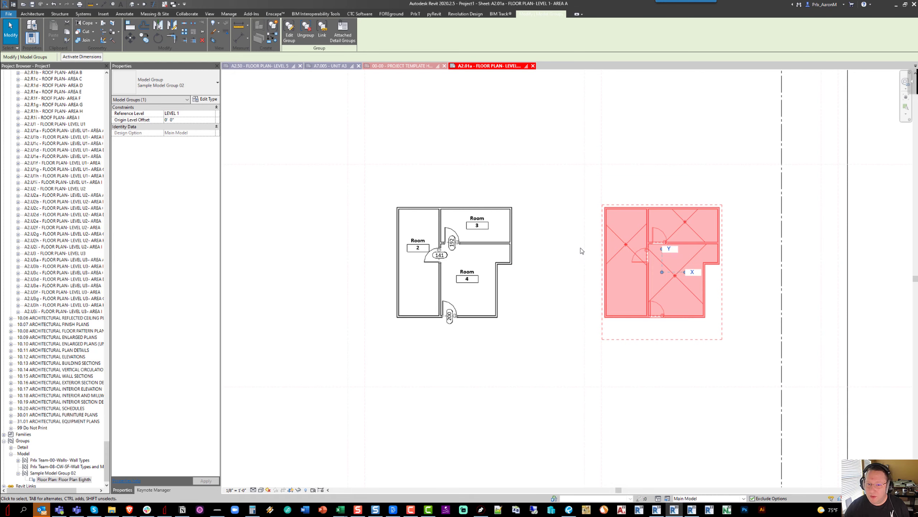
pyautogui.moveTo(579, 253); pyautogui.dragTo(587, 240, button='middle')
pyautogui.click(587, 240)
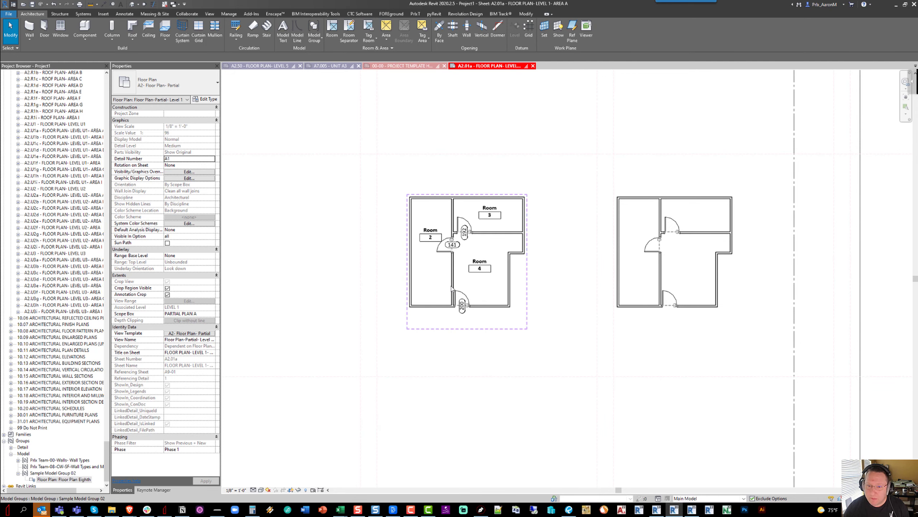
# Step: Add an aligned dimension string across Rooms 2 and 4 of the original unit, picking the inner wall faces and both partition faces
pyautogui.scroll(2, 437, 254)
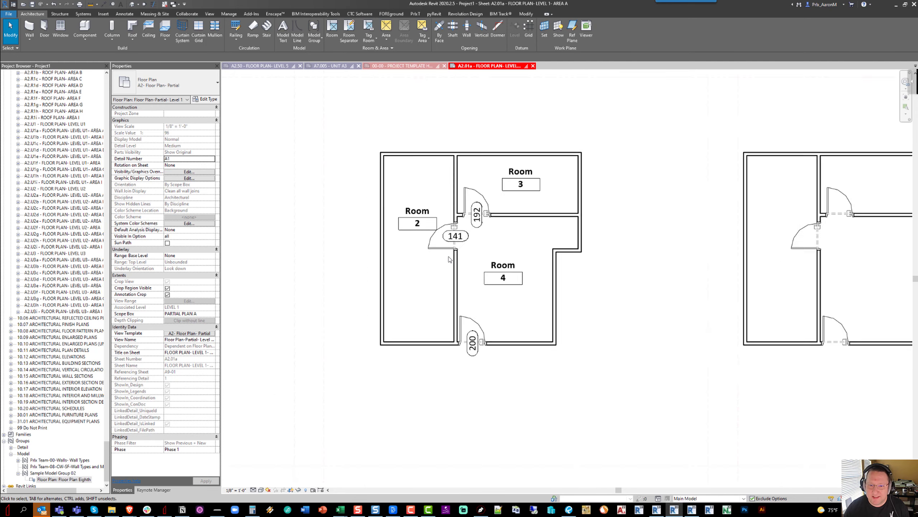
pyautogui.click(125, 14)
pyautogui.click(29, 29)
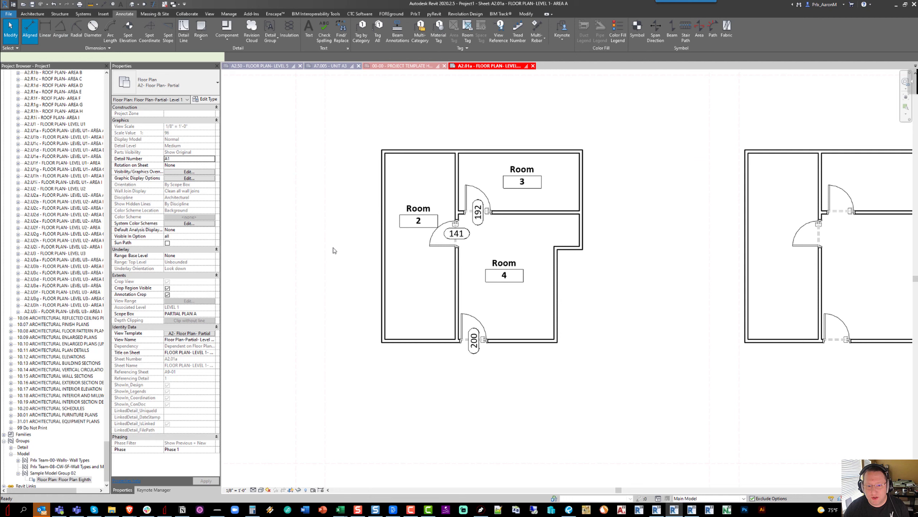
pyautogui.click(386, 288)
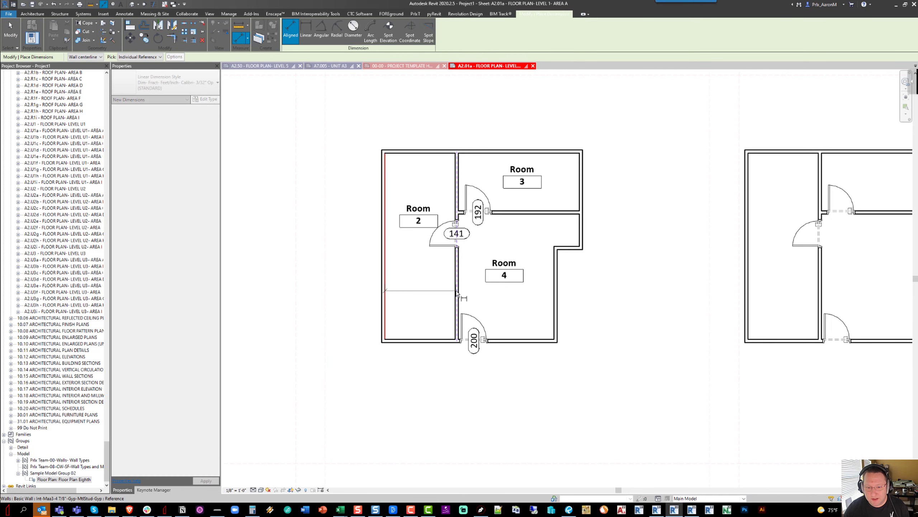
pyautogui.click(456, 290)
pyautogui.click(458, 290)
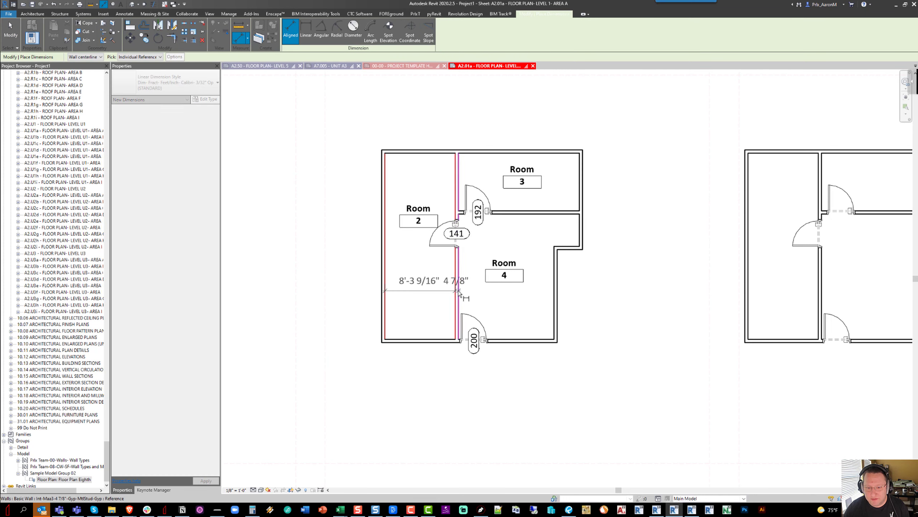
pyautogui.click(556, 303)
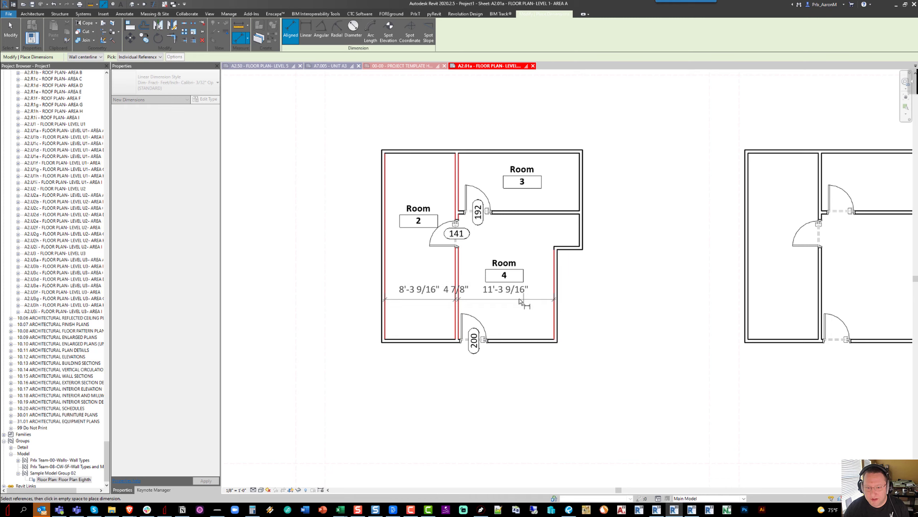
pyautogui.click(514, 300)
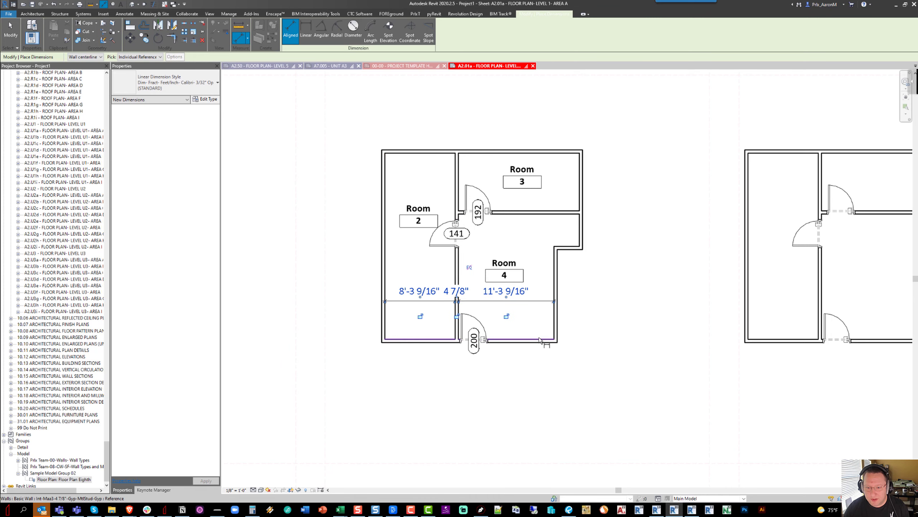
# Step: Add a vertical aligned dimension string through Rooms 4 and 3, picking inner wall and partition faces, and place it right of the unit
pyautogui.click(539, 339)
pyautogui.click(542, 213)
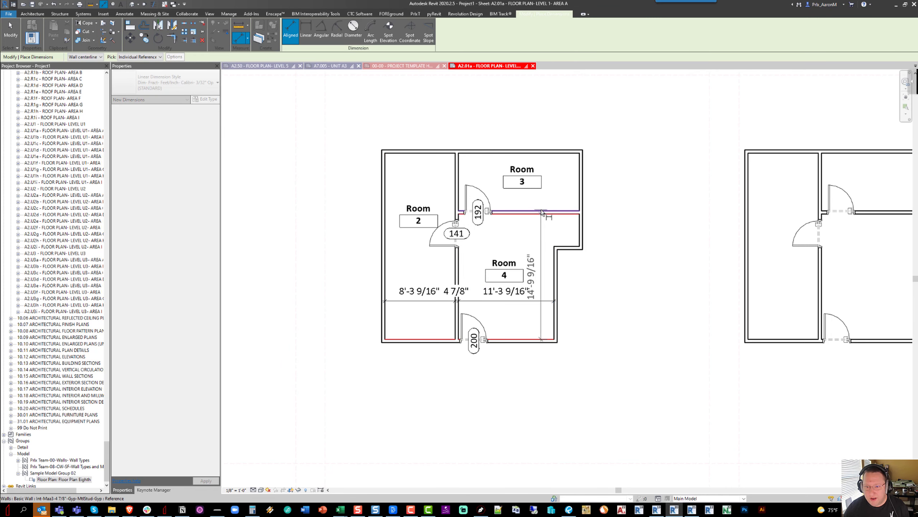
pyautogui.click(542, 211)
pyautogui.click(553, 156)
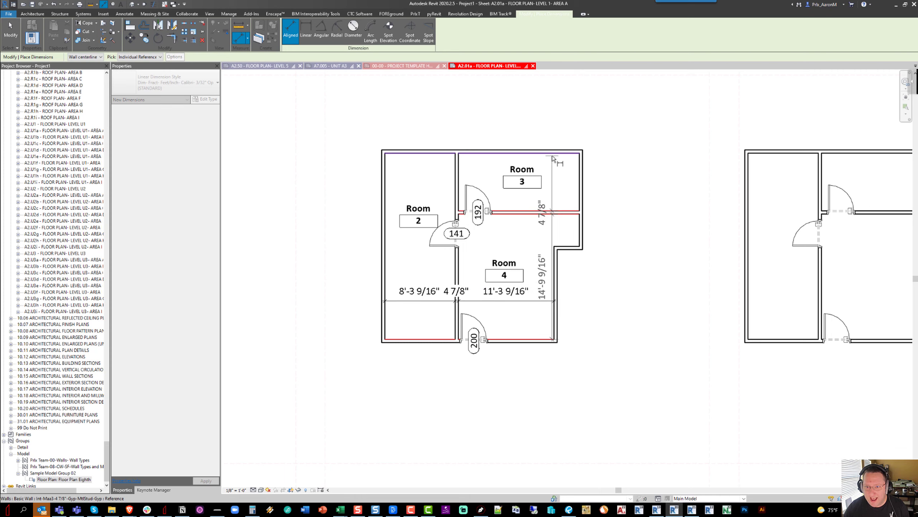
pyautogui.click(615, 207)
pyautogui.press('Escape')
pyautogui.press('Escape')
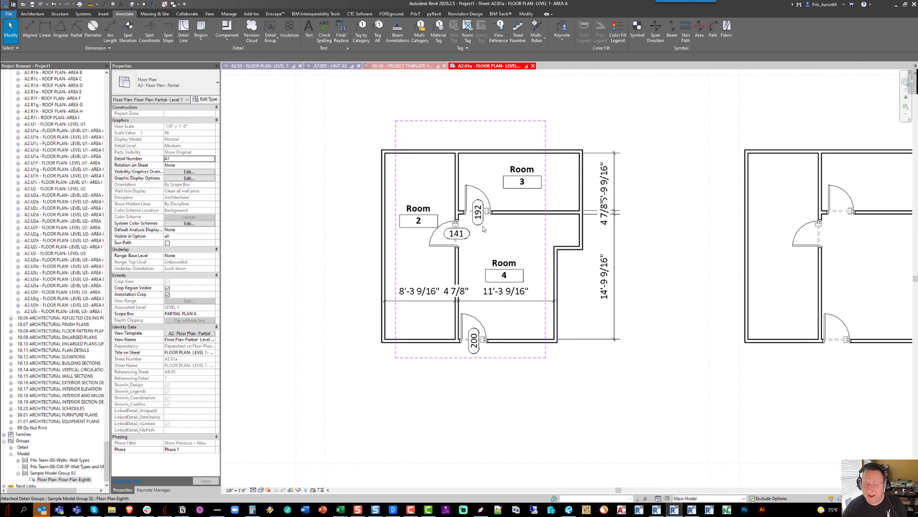
# Step: Move the partition-thickness texts of both dimension strings clear of the neighbouring dimension values
pyautogui.click(615, 231)
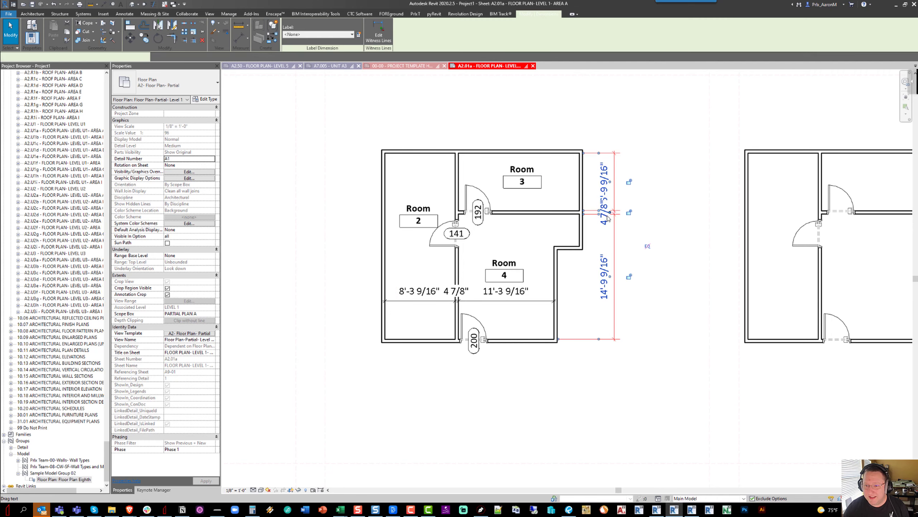
pyautogui.moveTo(628, 229); pyautogui.dragTo(629, 243)
pyautogui.click(435, 298)
pyautogui.moveTo(456, 298); pyautogui.dragTo(432, 318)
pyautogui.click(444, 259)
# Step: Edit Sample Model Group 02 and attach a new detail group named "Floor Plan- Dimensions" to it
pyautogui.scroll(-1, 439, 240)
pyautogui.moveTo(439, 239); pyautogui.dragTo(413, 250, button='middle')
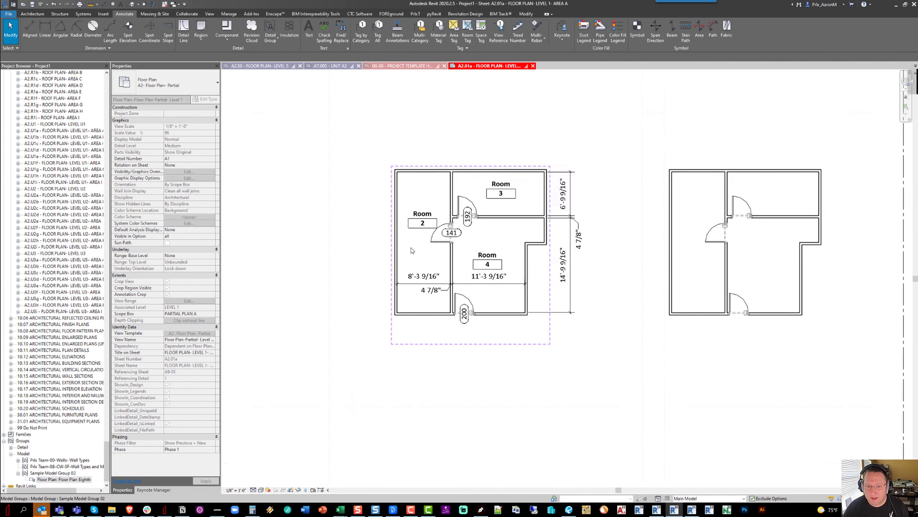
pyautogui.click(432, 201)
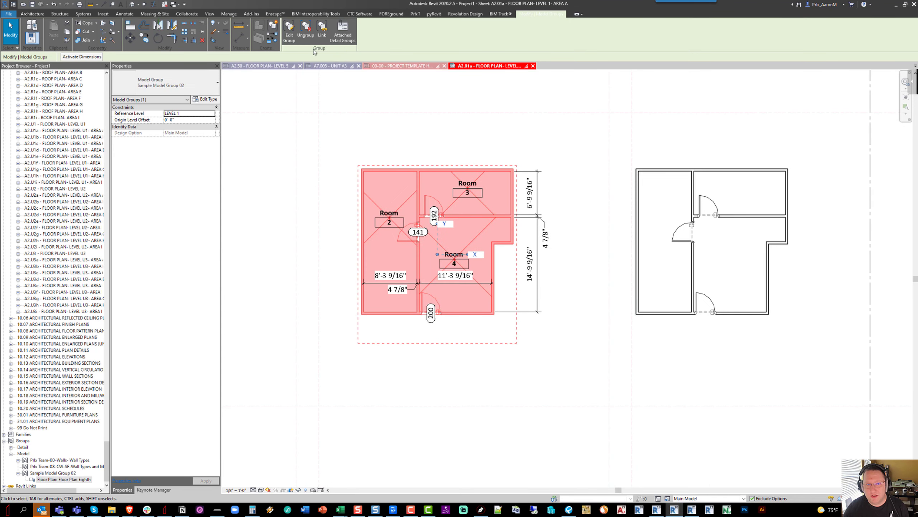
pyautogui.click(290, 33)
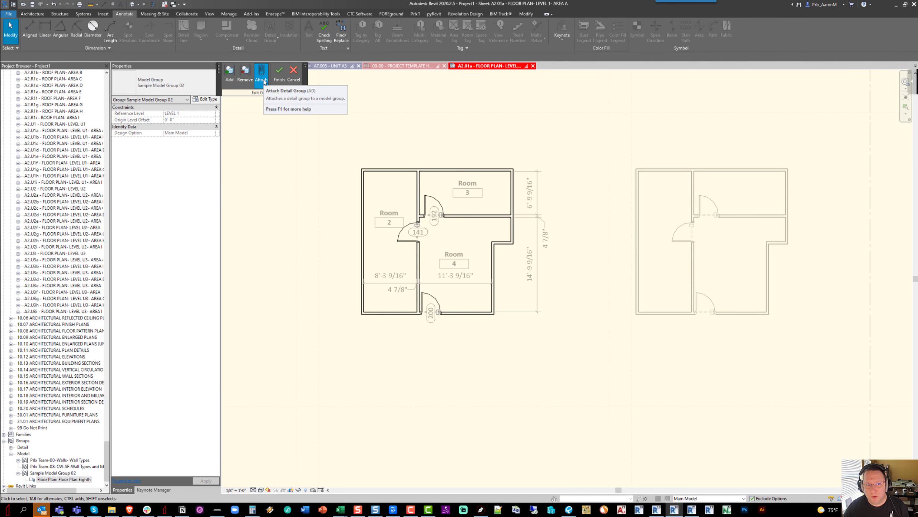
pyautogui.click(262, 76)
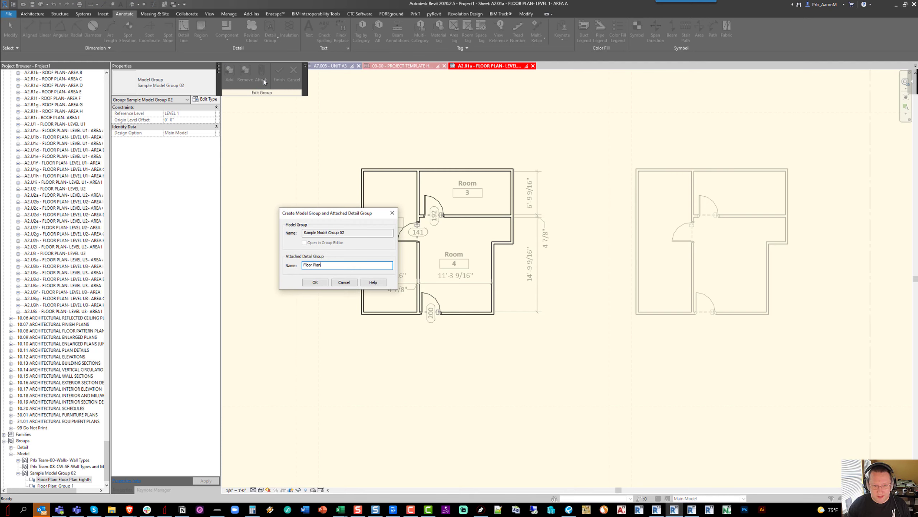
pyautogui.press('Return')
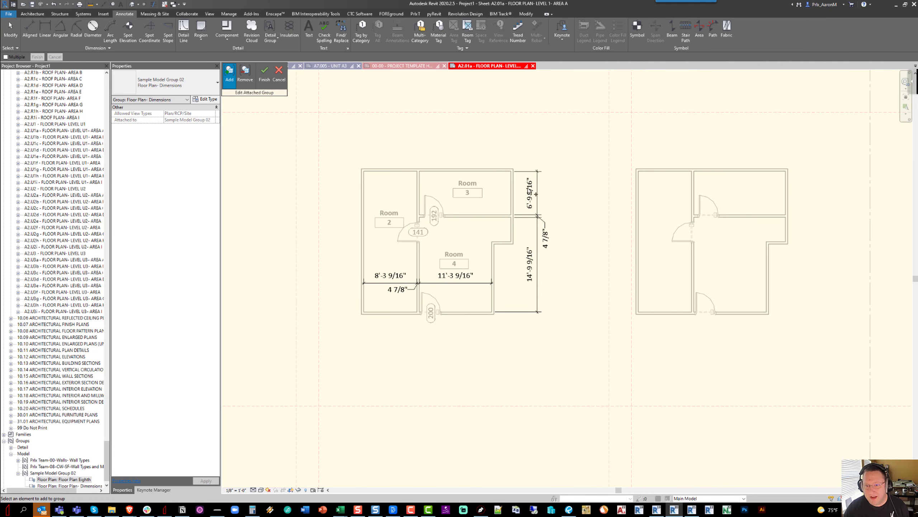
# Step: Add the horizontal and vertical dimension strings to the Floor Plan- Dimensions detail group and finish editing both groups
pyautogui.press('Escape')
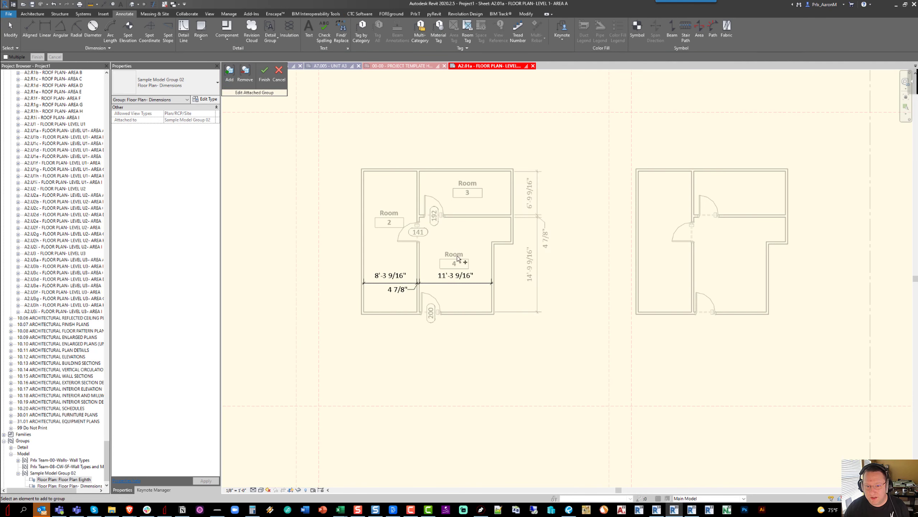
pyautogui.moveTo(429, 267); pyautogui.dragTo(470, 282, button='middle')
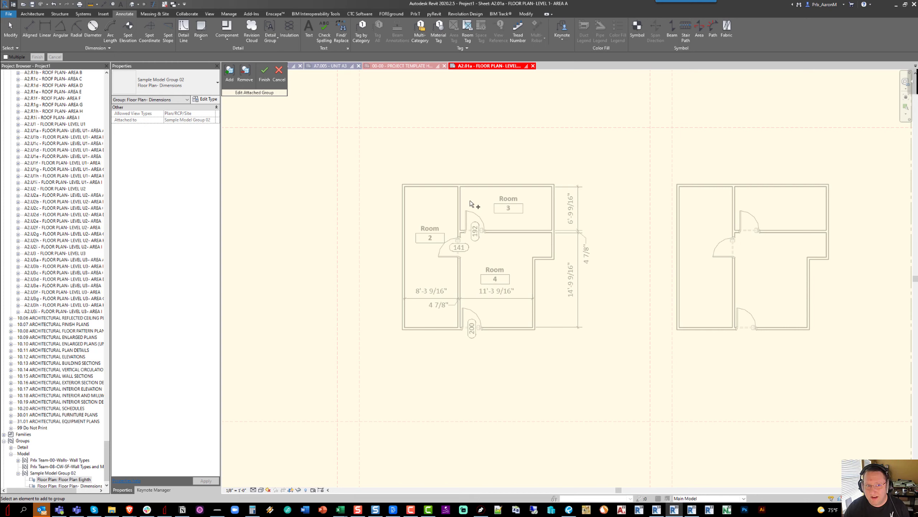
pyautogui.press('Escape')
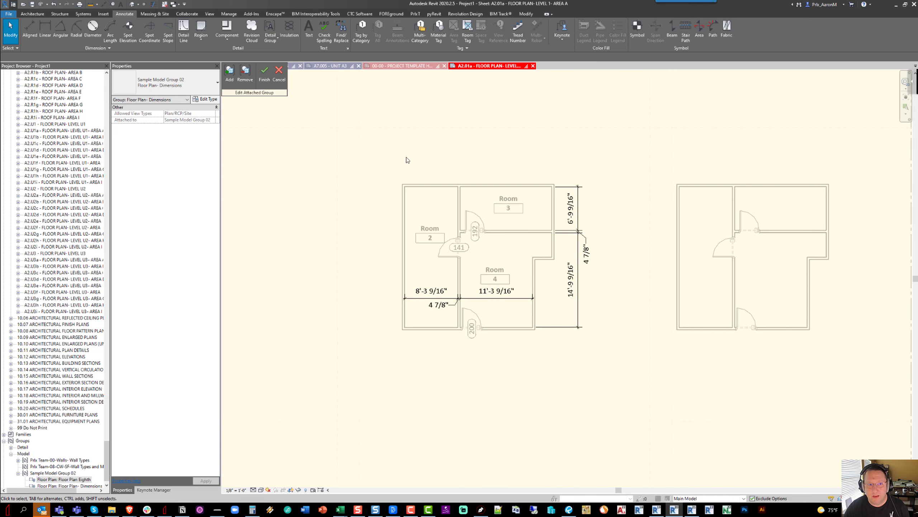
pyautogui.click(264, 74)
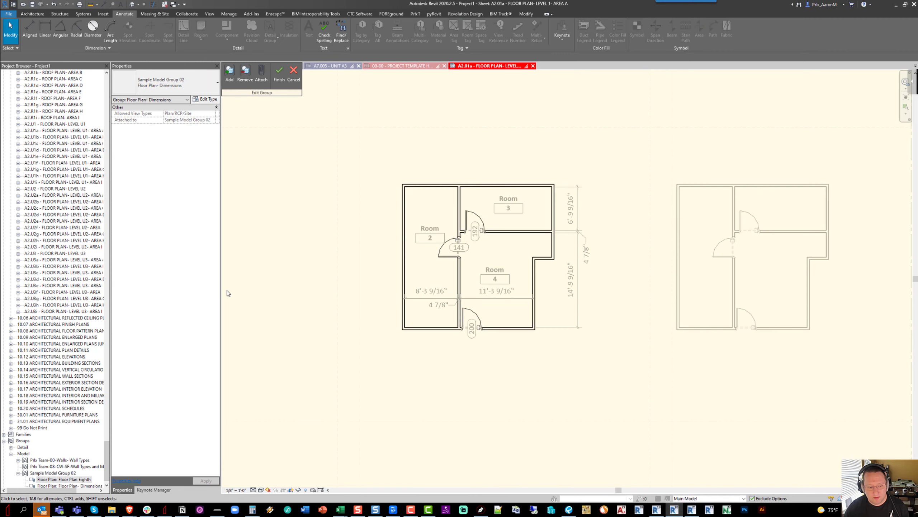
pyautogui.click(279, 80)
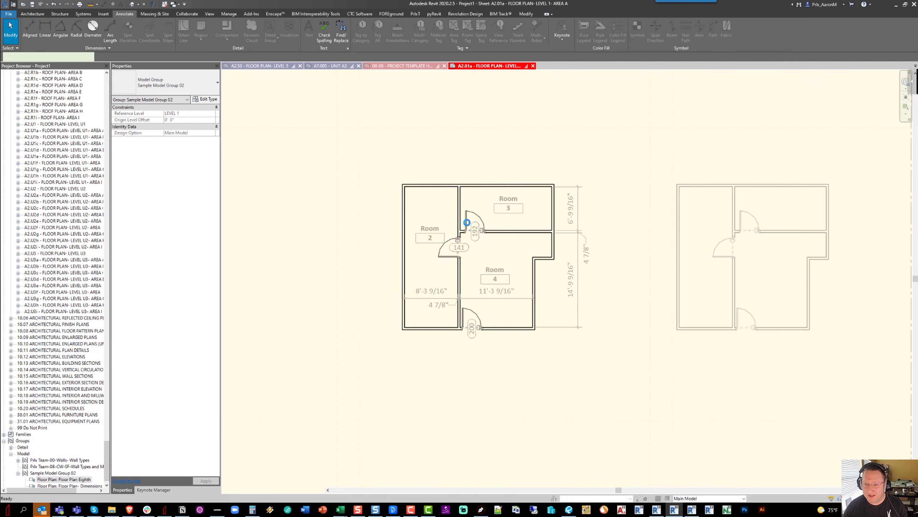
pyautogui.click(467, 223)
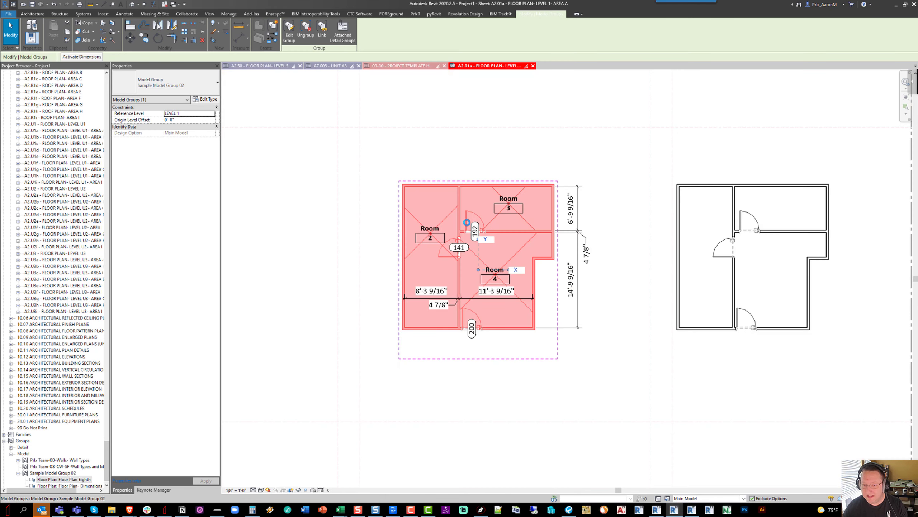
pyautogui.click(377, 214)
# Step: Save Sample Model Group 02 to the Desktop as Revit project "Awesome 01", including its attached detail groups as views
pyautogui.scroll(-1, 61, 329)
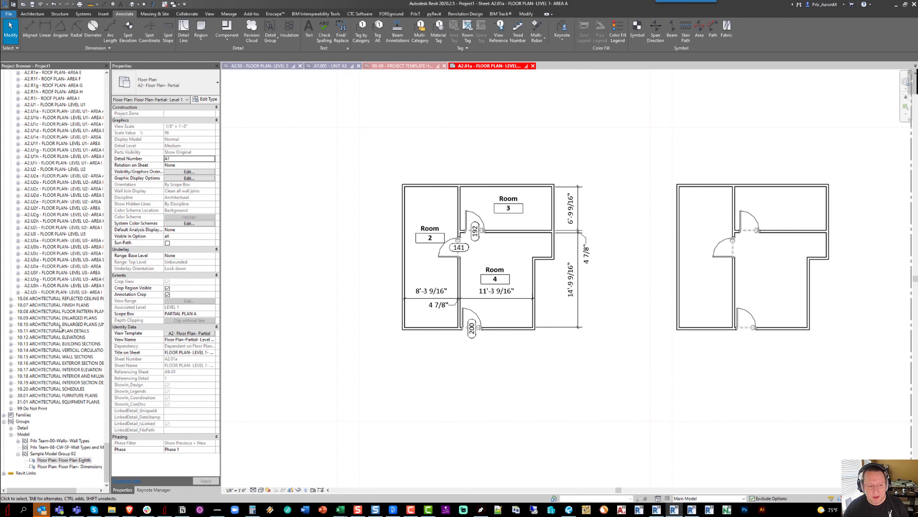
pyautogui.click(64, 454)
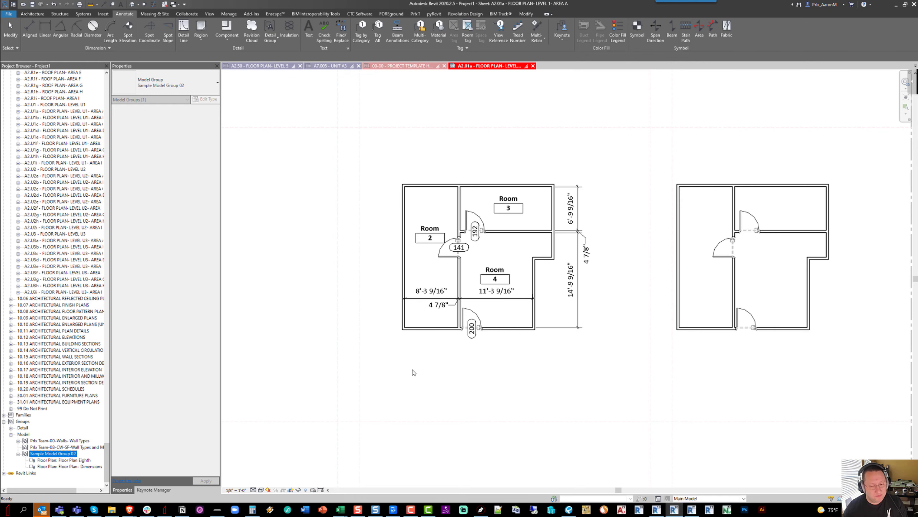
pyautogui.click(432, 365)
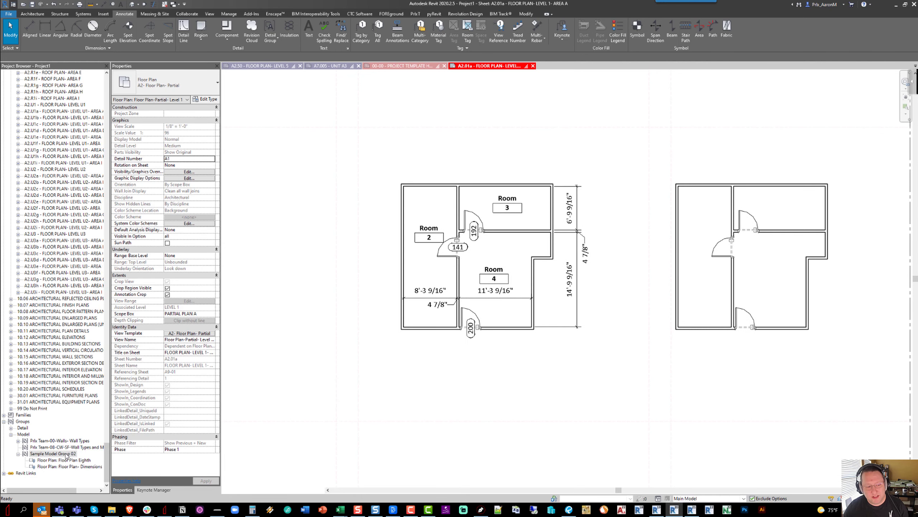
pyautogui.rightClick(66, 454)
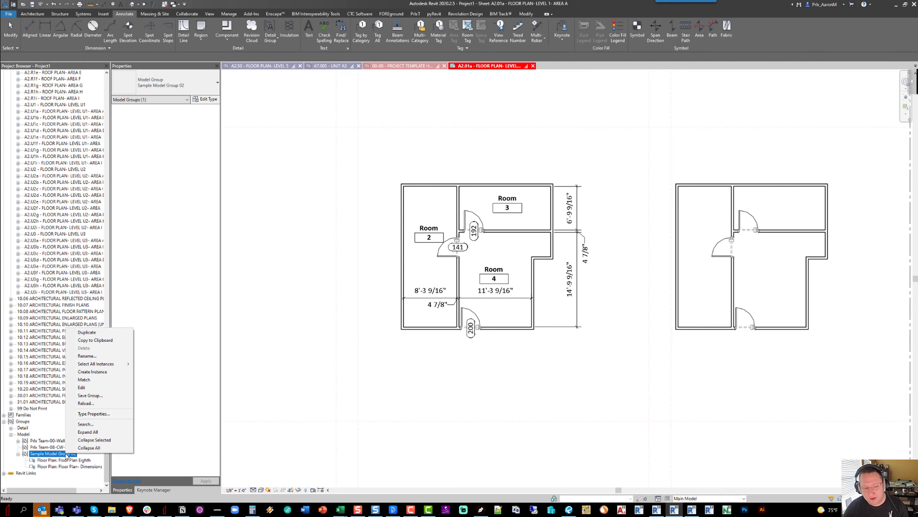
pyautogui.click(100, 396)
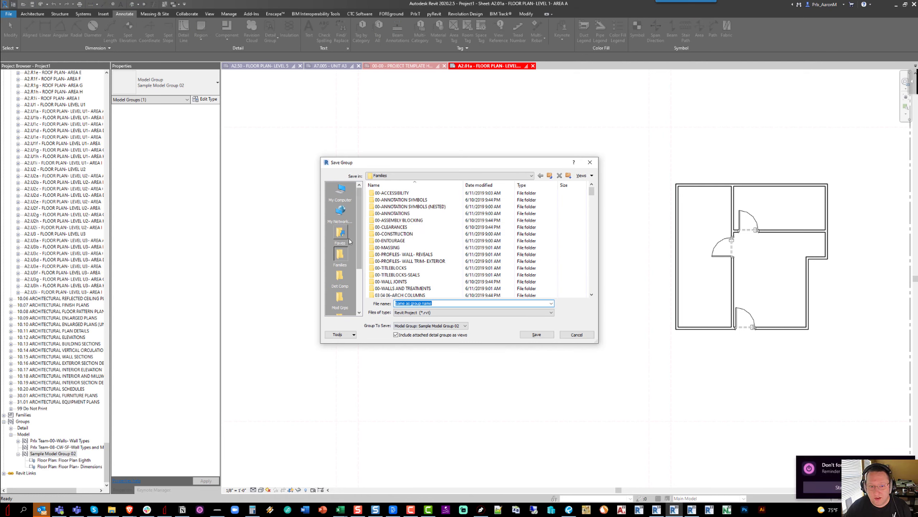
pyautogui.click(349, 240)
pyautogui.doubleClick(387, 192)
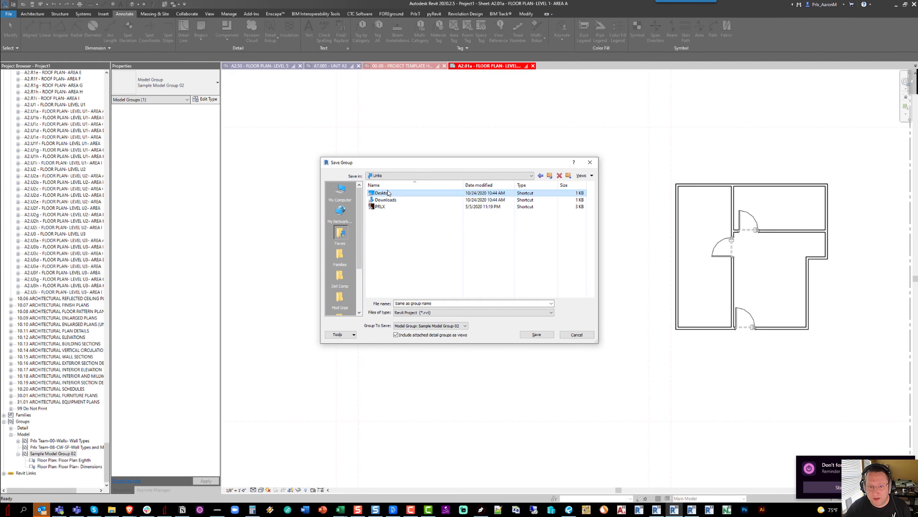
pyautogui.click(449, 302)
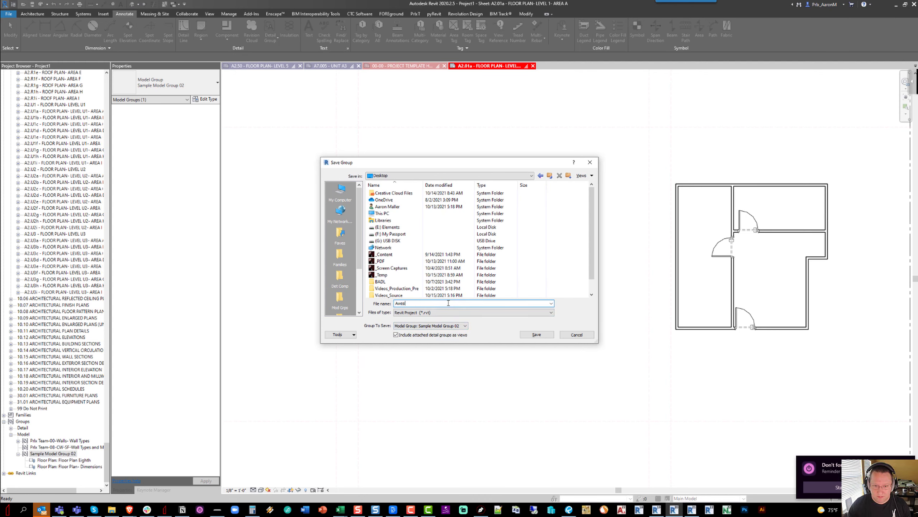
pyautogui.write('Awesome 01')
pyautogui.press('Return')
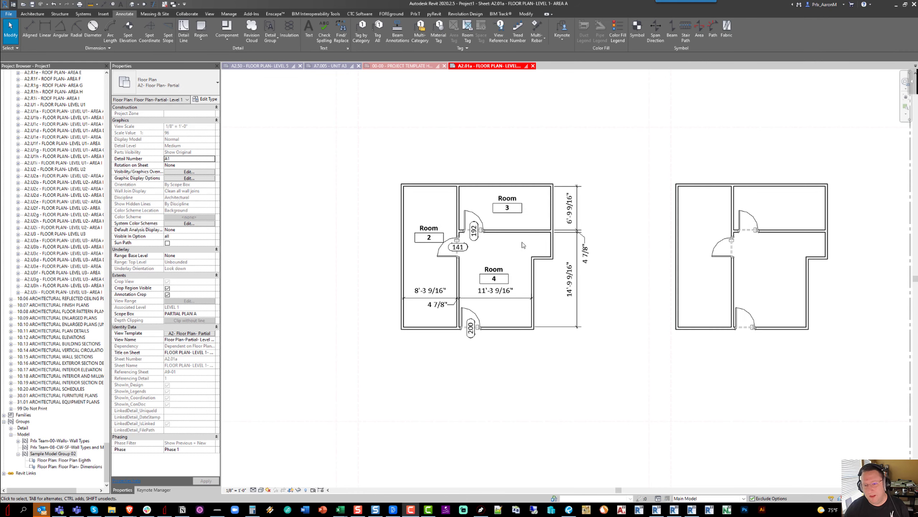
# Step: Create a new project without a template file
pyautogui.click(11, 14)
pyautogui.moveTo(45, 41)
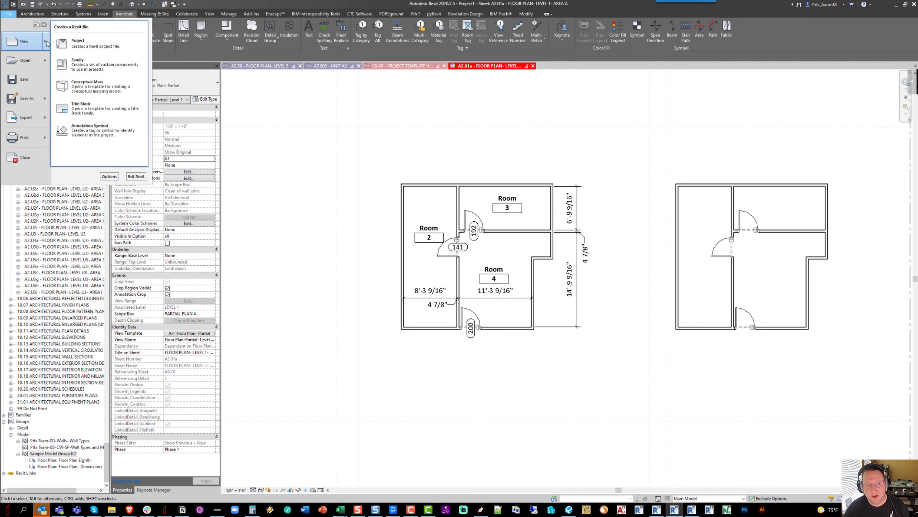
pyautogui.click(84, 43)
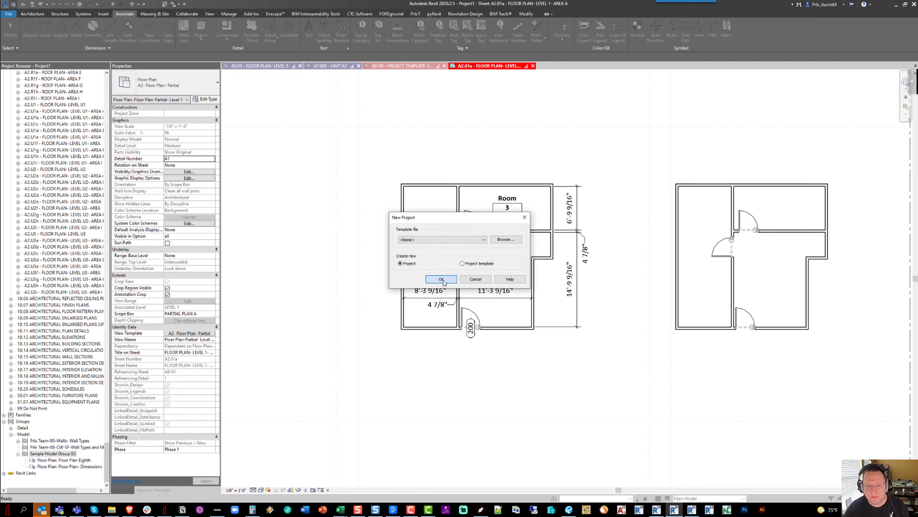
pyautogui.click(441, 279)
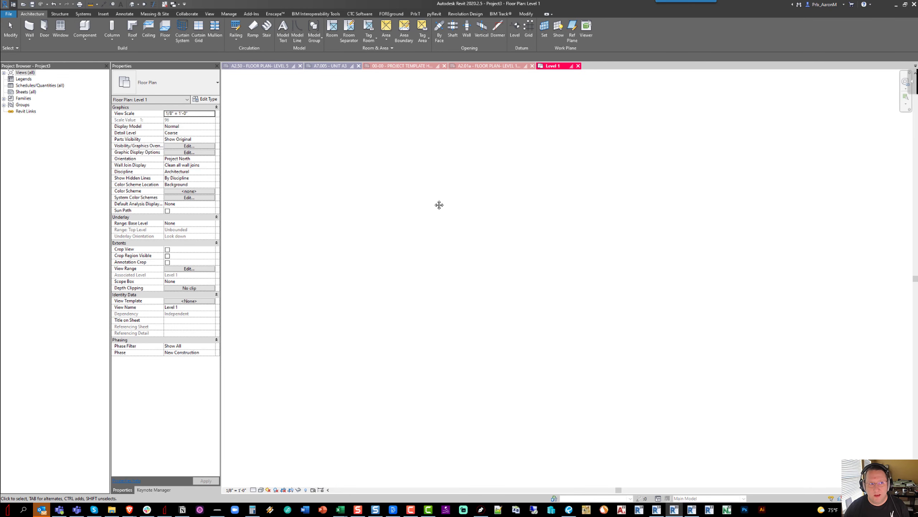
# Step: Load Awesome 01 from the Desktop as a group with attached details included, accepting the current project's duplicate types
pyautogui.click(104, 14)
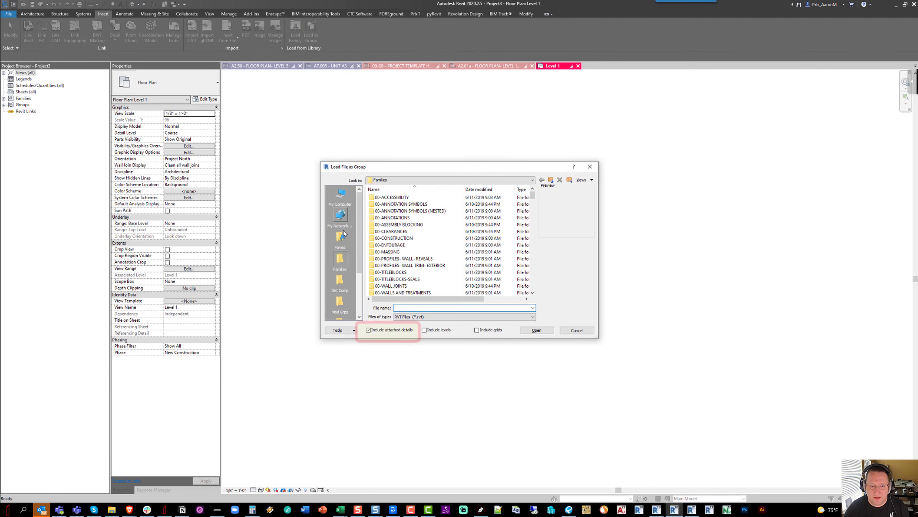
pyautogui.click(339, 238)
pyautogui.doubleClick(383, 198)
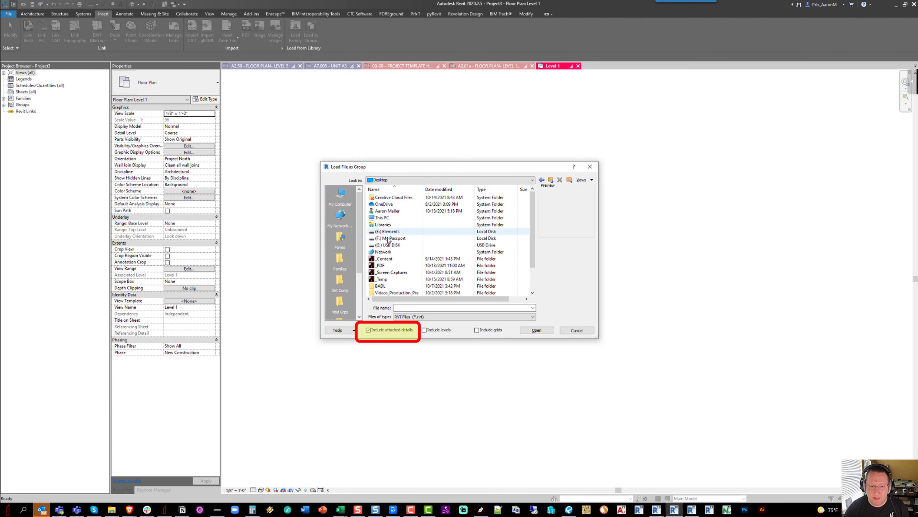
pyautogui.doubleClick(390, 279)
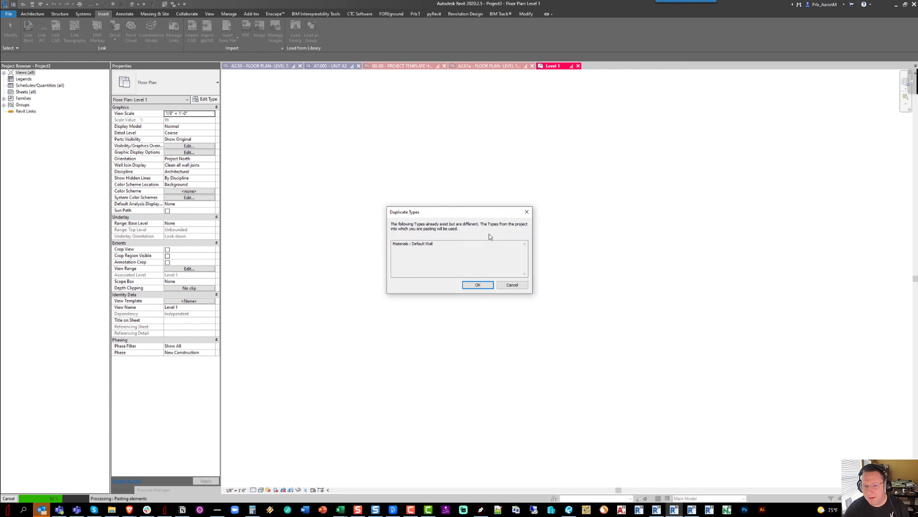
pyautogui.click(478, 285)
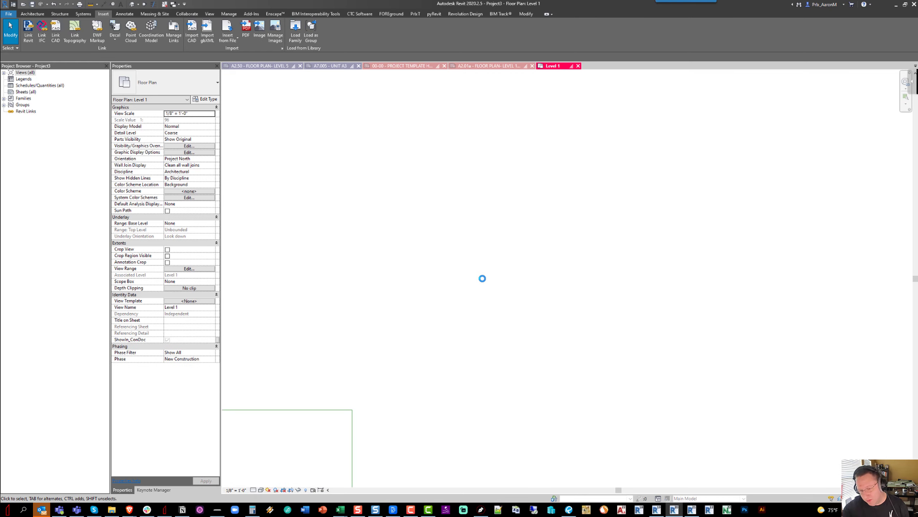
# Step: Place one instance of the Awesome 01 model group inside the green rectangle on the Level 1 plan
pyautogui.scroll(-3, 486, 255)
pyautogui.moveTo(459, 250); pyautogui.dragTo(587, 154, button='middle')
pyautogui.scroll(-4, 477, 258)
pyautogui.scroll(-3, 474, 246)
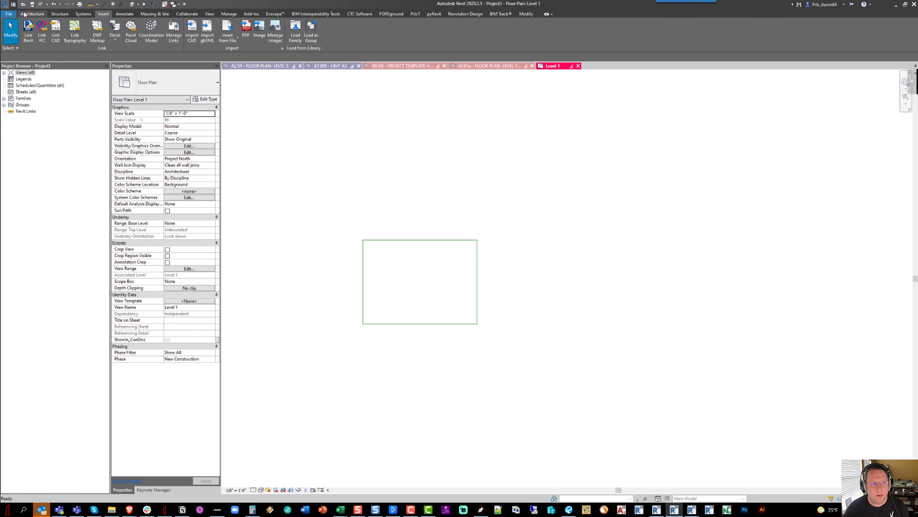
pyautogui.click(25, 13)
pyautogui.click(314, 38)
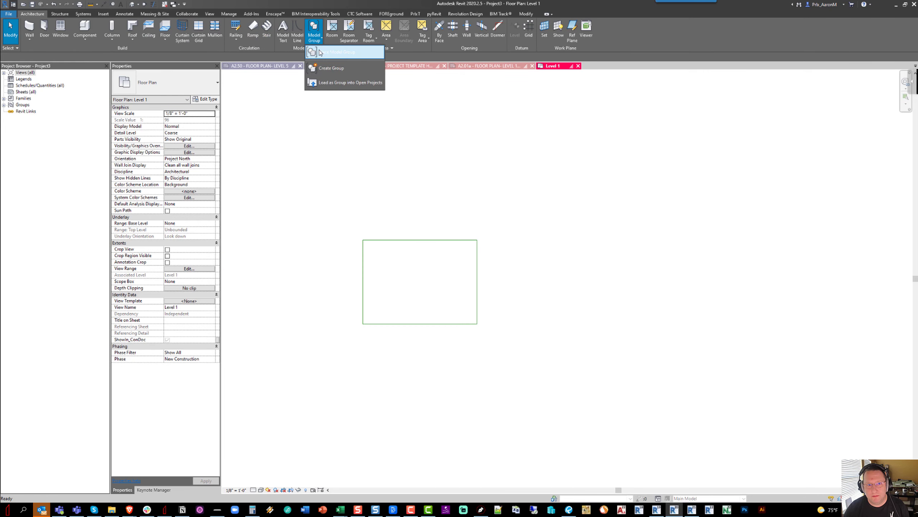
pyautogui.click(320, 53)
pyautogui.scroll(4, 408, 266)
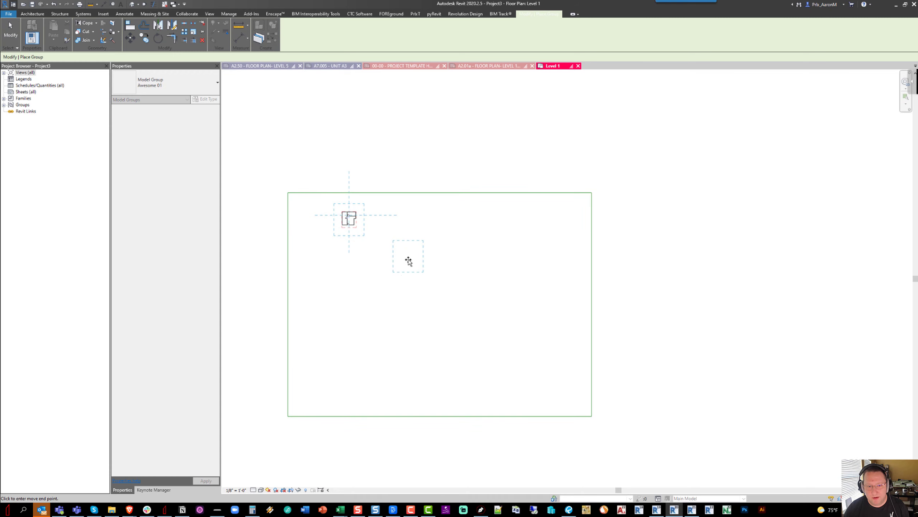
pyautogui.click(408, 260)
pyautogui.scroll(3, 397, 250)
pyautogui.press('Escape')
# Step: Display the Floor Plan Eighth attached detail group on the placed Awesome 01 group
pyautogui.scroll(4, 409, 256)
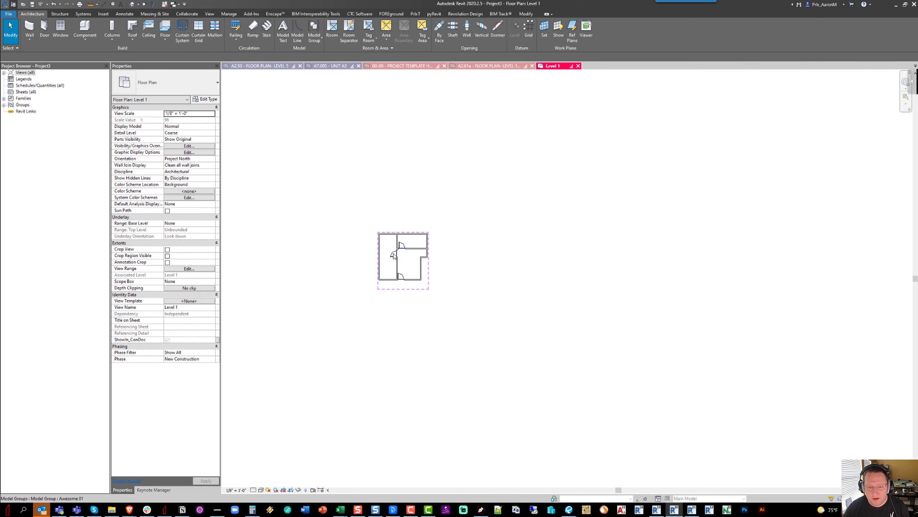
pyautogui.scroll(4, 394, 256)
pyautogui.click(464, 234)
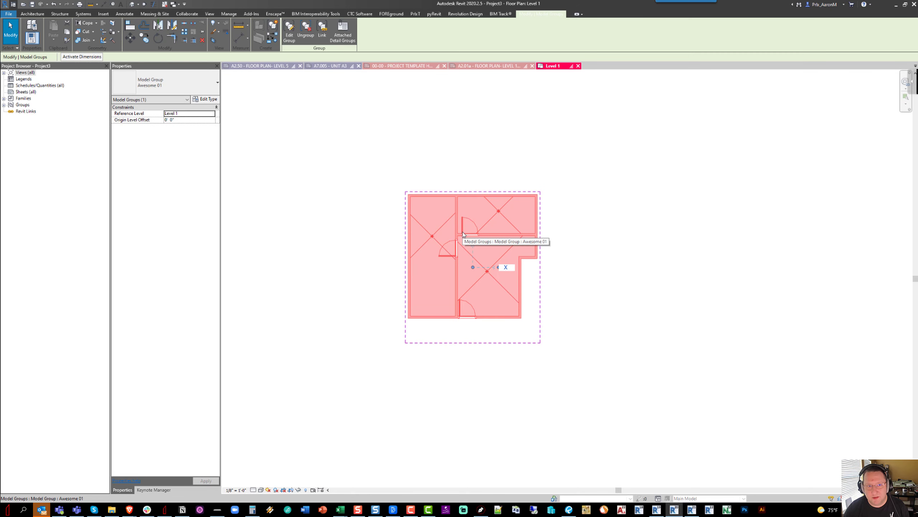
pyautogui.scroll(1, 463, 234)
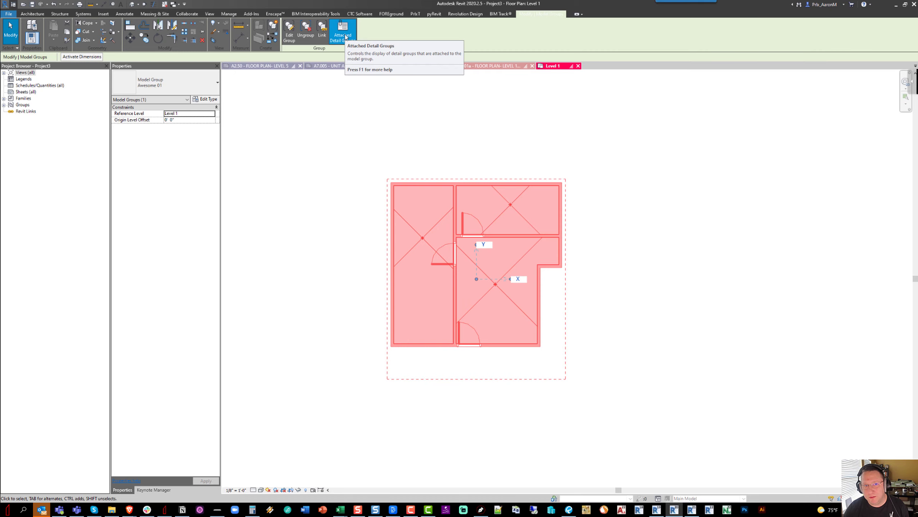
pyautogui.click(343, 34)
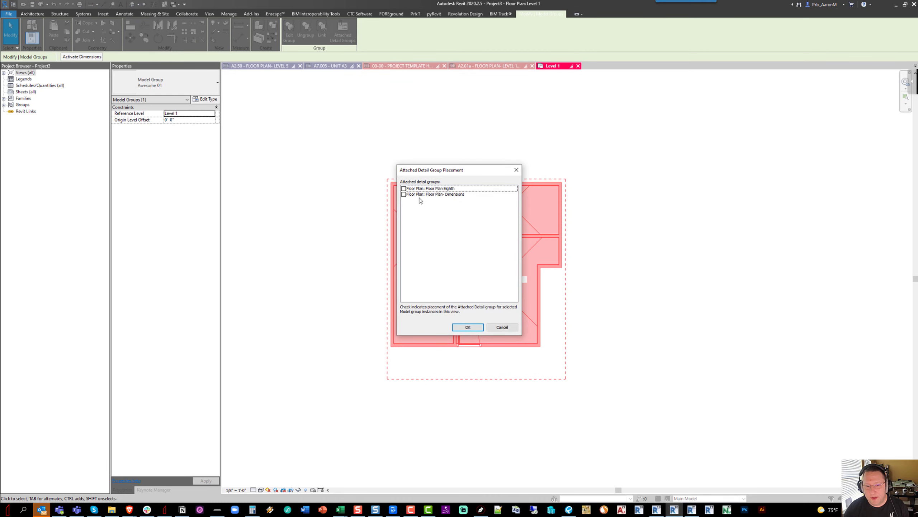
pyautogui.click(467, 327)
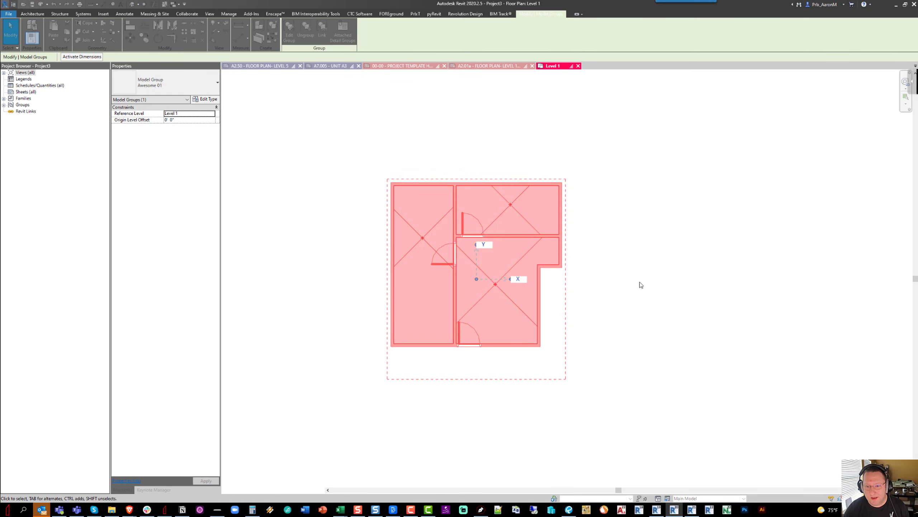
# Step: Copy the Awesome 01 model group to the right of the tagged unit
pyautogui.press('Escape')
pyautogui.scroll(-2, 462, 277)
pyautogui.keyDown('ctrl'); pyautogui.moveTo(449, 272); pyautogui.dragTo(608, 276); pyautogui.keyUp('ctrl')
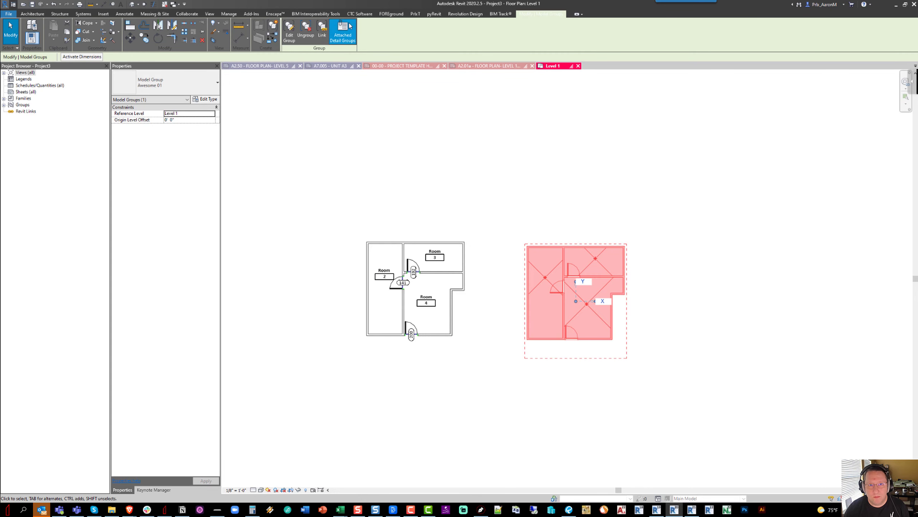
# Step: Display the Floor Plan- Dimensions attached detail group on the copied Awesome 01 group
pyautogui.click(342, 35)
pyautogui.click(404, 195)
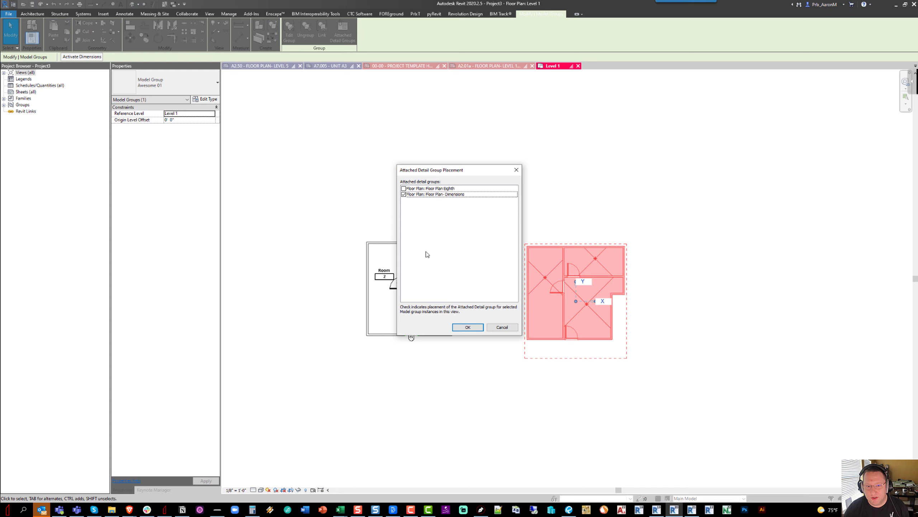
pyautogui.click(466, 328)
pyautogui.press('Escape')
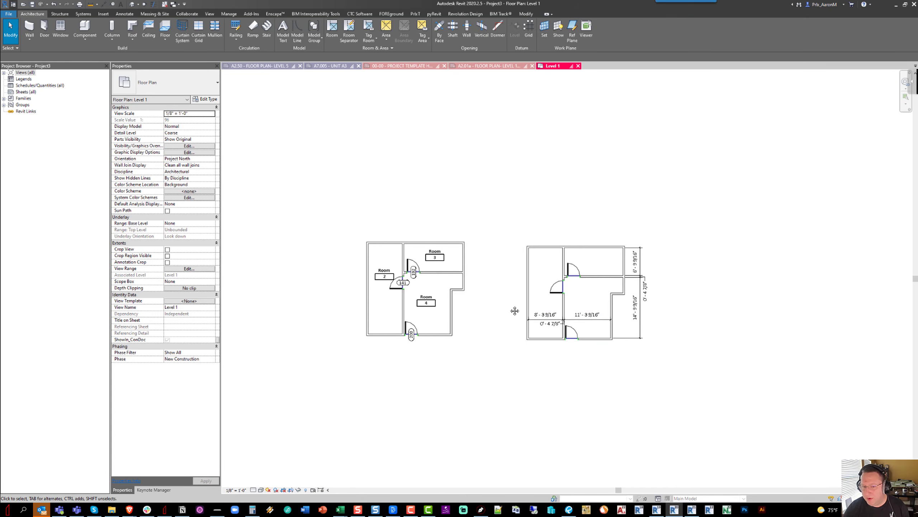
# Step: Add the Floor Plan- Dimensions attached detail group to the original Awesome 01 group that already has its room and door tags
pyautogui.moveTo(515, 310); pyautogui.dragTo(530, 289, button='middle')
pyautogui.click(465, 258)
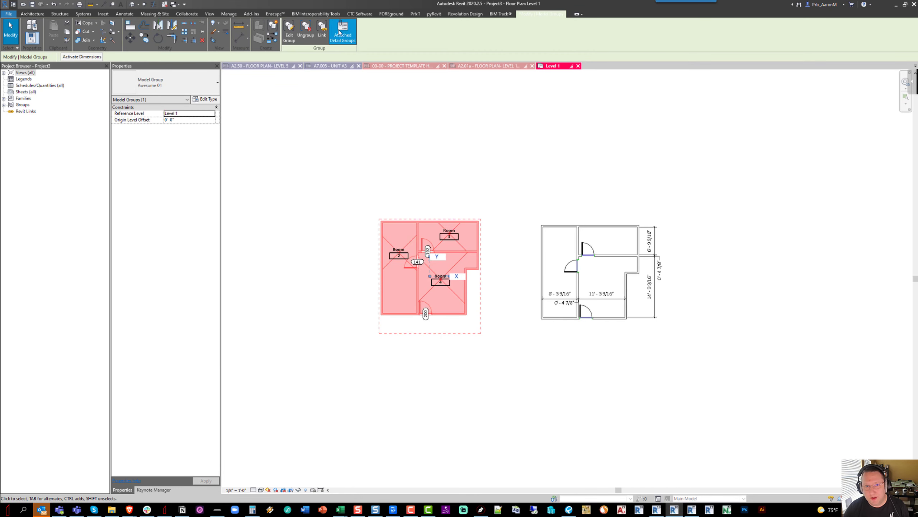
pyautogui.click(342, 34)
pyautogui.click(404, 194)
pyautogui.click(467, 327)
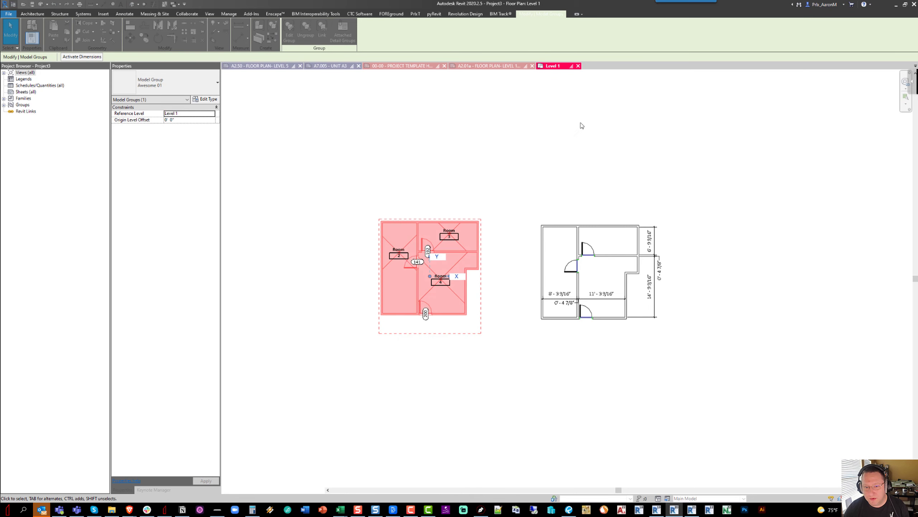
pyautogui.press('Escape')
pyautogui.scroll(-2, 475, 195)
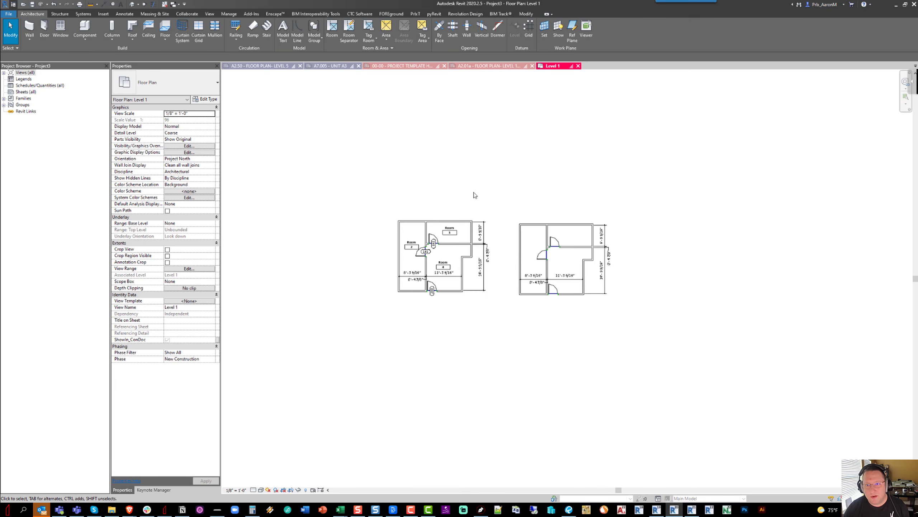
# Step: Close the new Project3 file without saving its changes
pyautogui.click(578, 66)
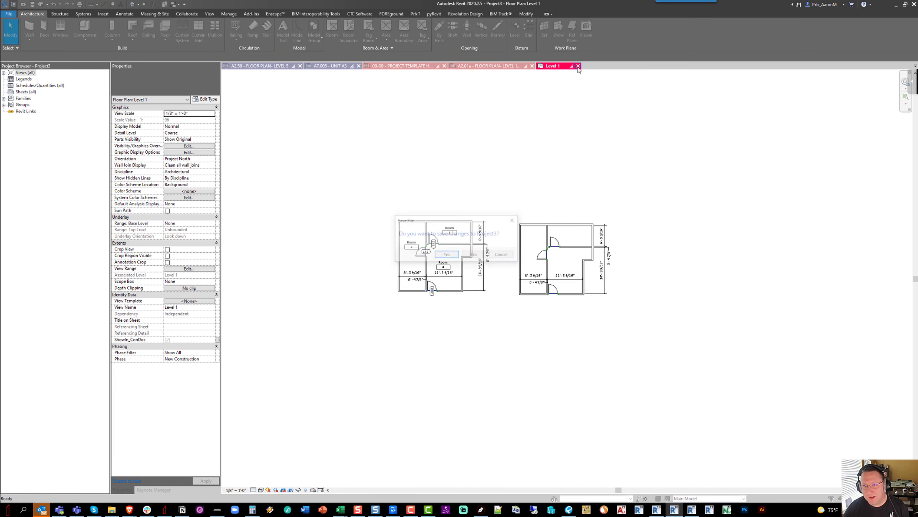
pyautogui.click(486, 255)
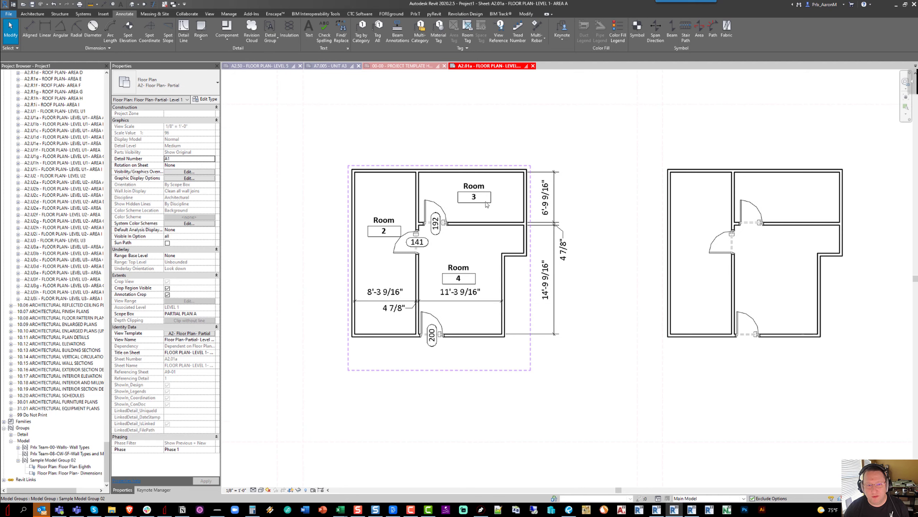
# Step: Place an elevation marker in Room 4 facing the exterior wall beside the dimensions, and open its elevation view
pyautogui.click(209, 14)
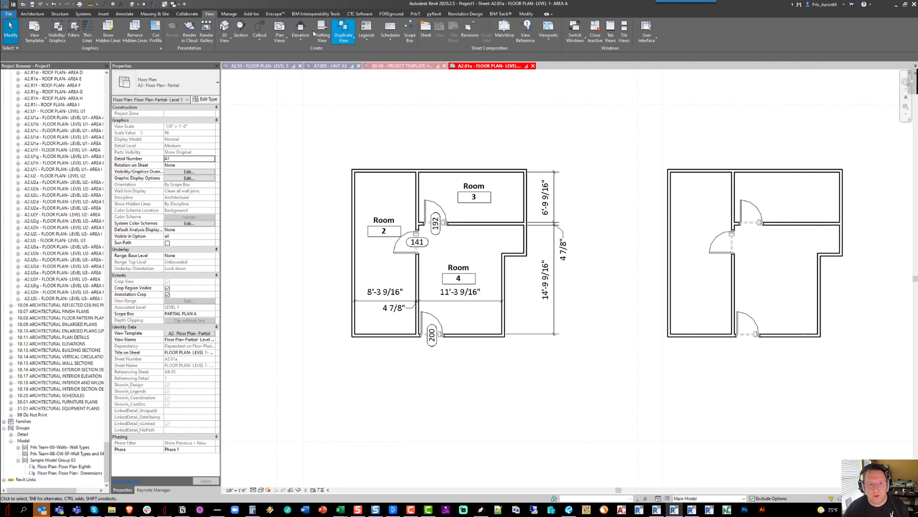
pyautogui.click(297, 31)
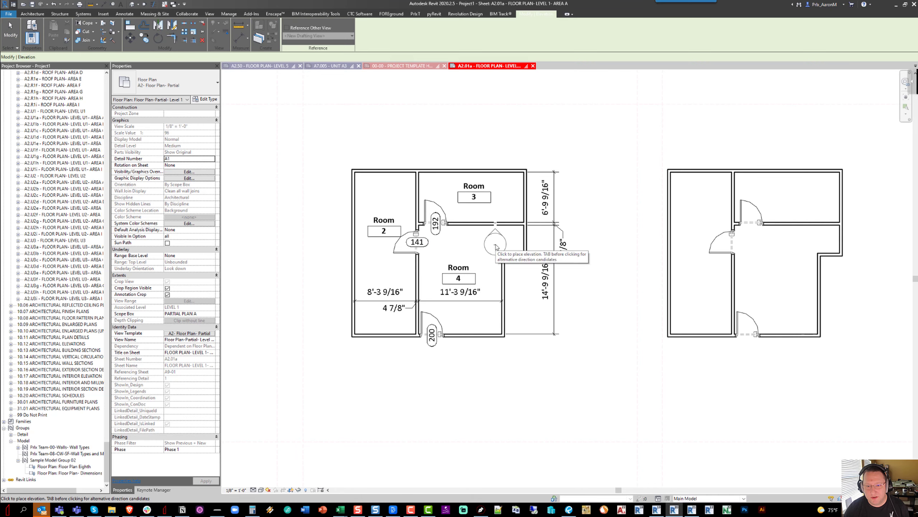
pyautogui.click(470, 272)
pyautogui.press('Escape')
pyautogui.press('Escape')
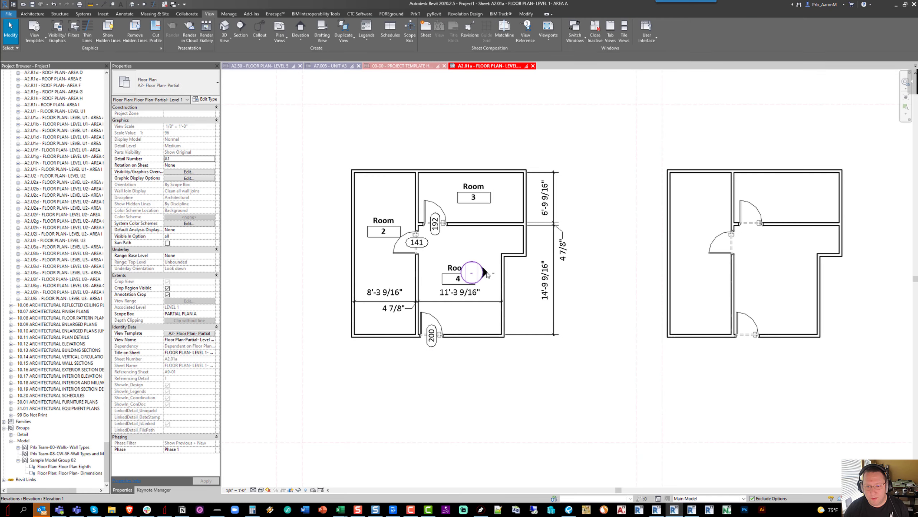
pyautogui.doubleClick(485, 272)
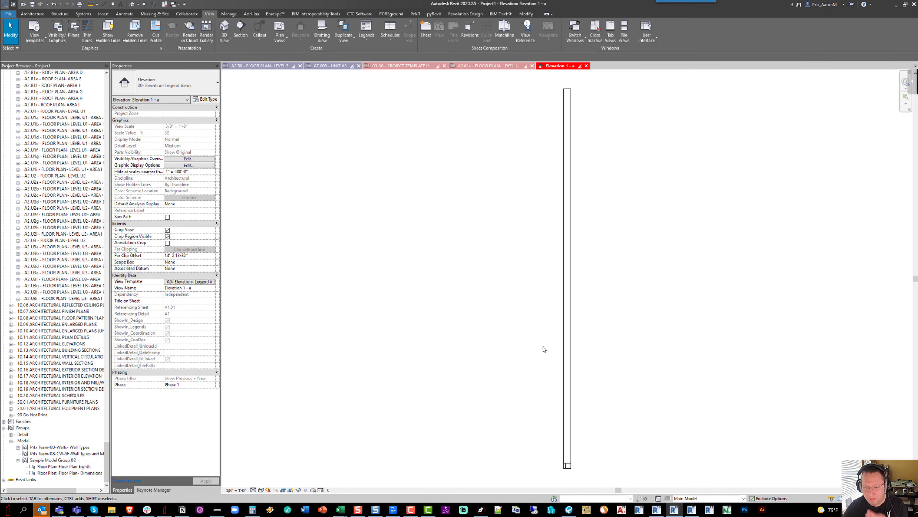
# Step: Draw two vertical detail lines about 4'-6" tall and about 6'-3" apart inside the unit's elevation
pyautogui.scroll(3, 569, 469)
pyautogui.scroll(5, 565, 457)
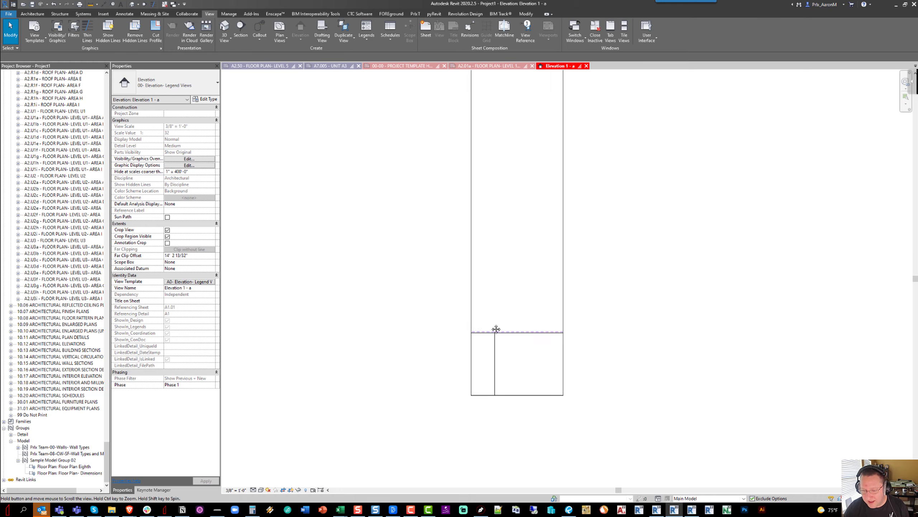
pyautogui.click(471, 276)
pyautogui.scroll(3, 470, 276)
pyautogui.moveTo(470, 276); pyautogui.dragTo(452, 261, button='middle')
pyautogui.press('Escape')
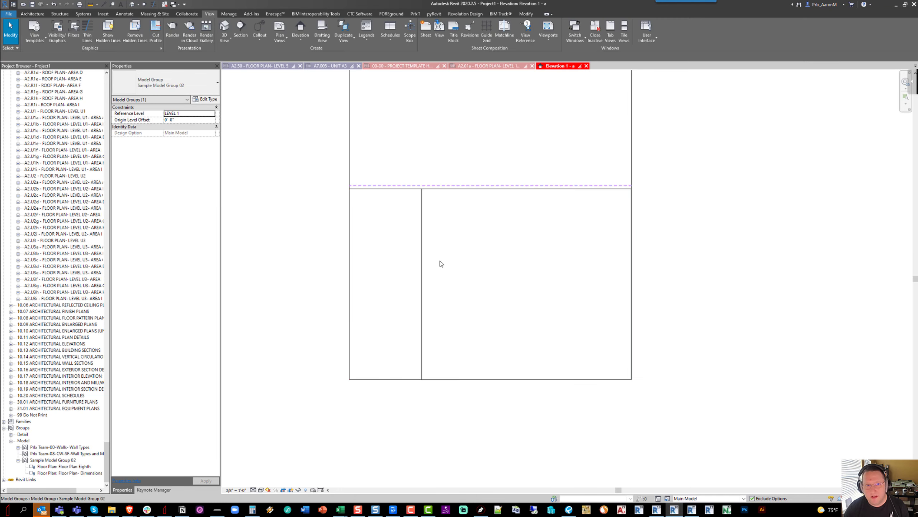
pyautogui.click(119, 15)
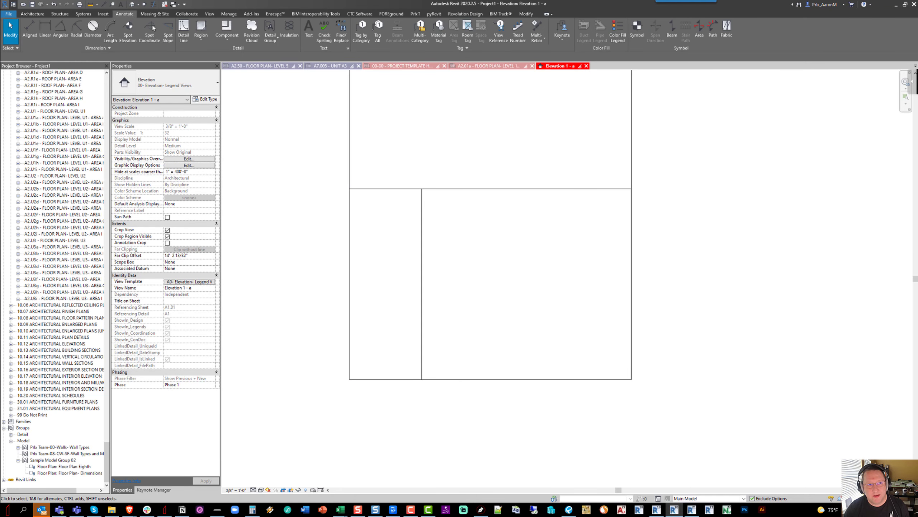
pyautogui.click(184, 30)
pyautogui.click(468, 213)
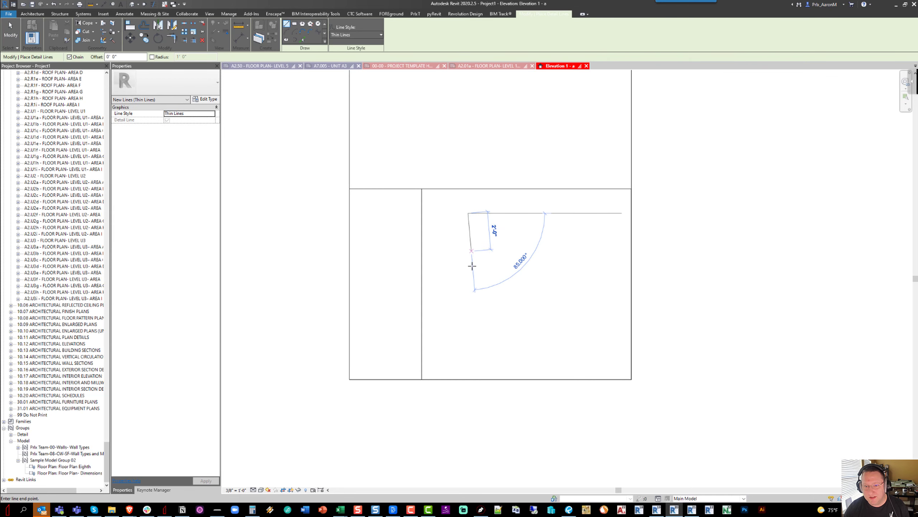
pyautogui.click(469, 298)
pyautogui.press('Escape')
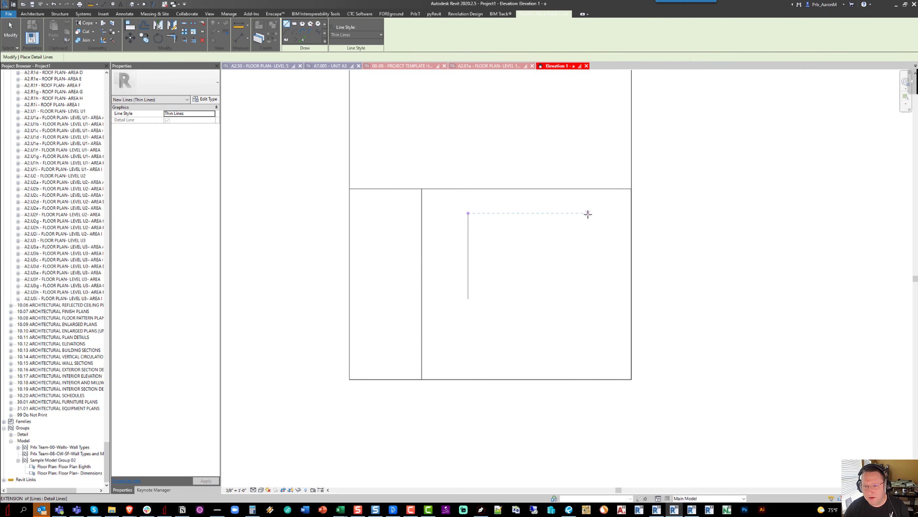
pyautogui.click(587, 213)
pyautogui.click(587, 299)
pyautogui.press('Escape')
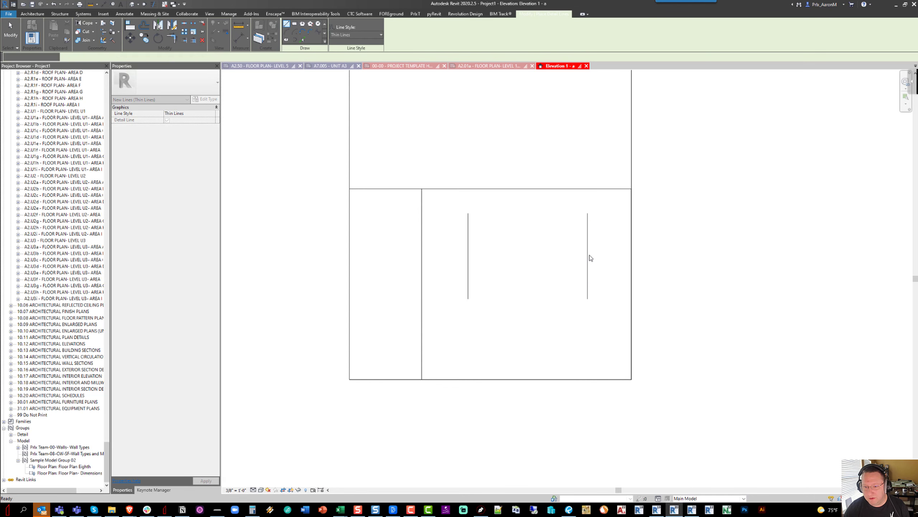
pyautogui.press('Escape')
# Step: Change both vertical detail lines to the 01 CENTERLINE line style
pyautogui.click(468, 232)
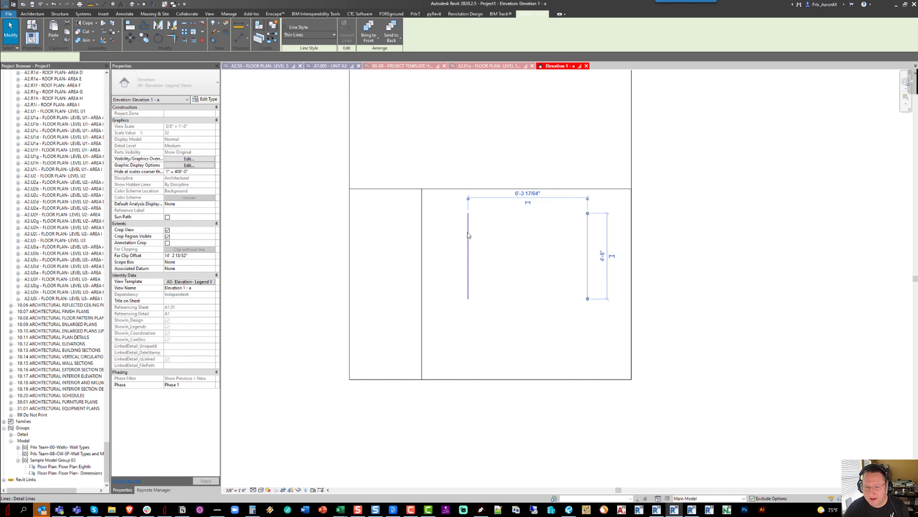
pyautogui.click(309, 35)
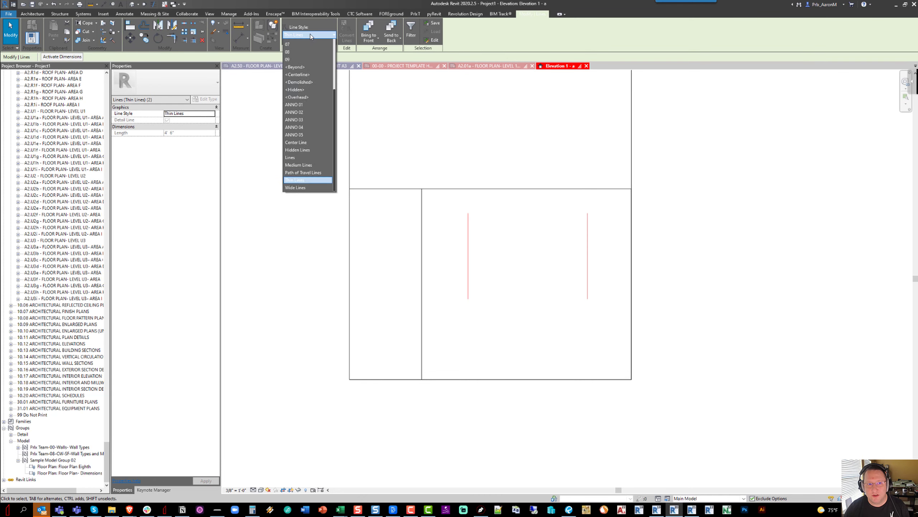
pyautogui.scroll(5, 309, 55)
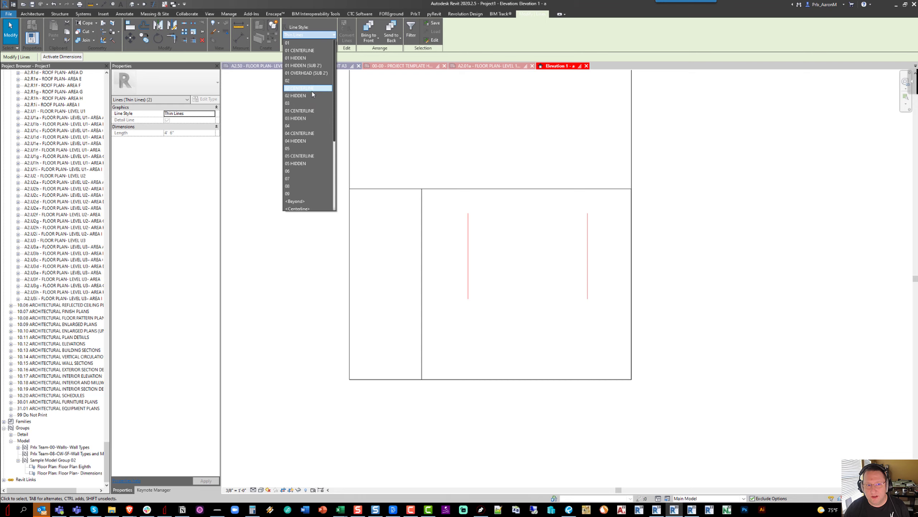
pyautogui.click(305, 58)
pyautogui.press('Escape')
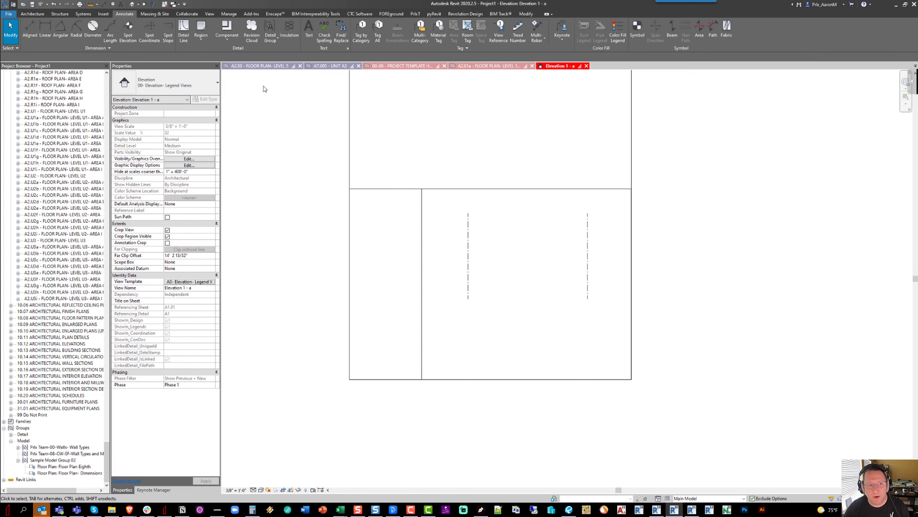
# Step: Add an aligned dimension string from the interior wall line through both vertical centerlines, placed near their upper ends
pyautogui.click(30, 30)
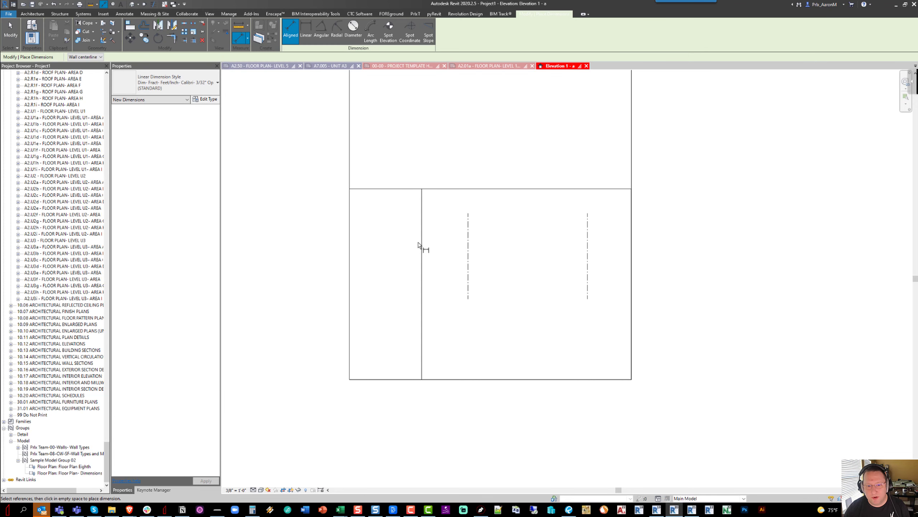
pyautogui.click(421, 241)
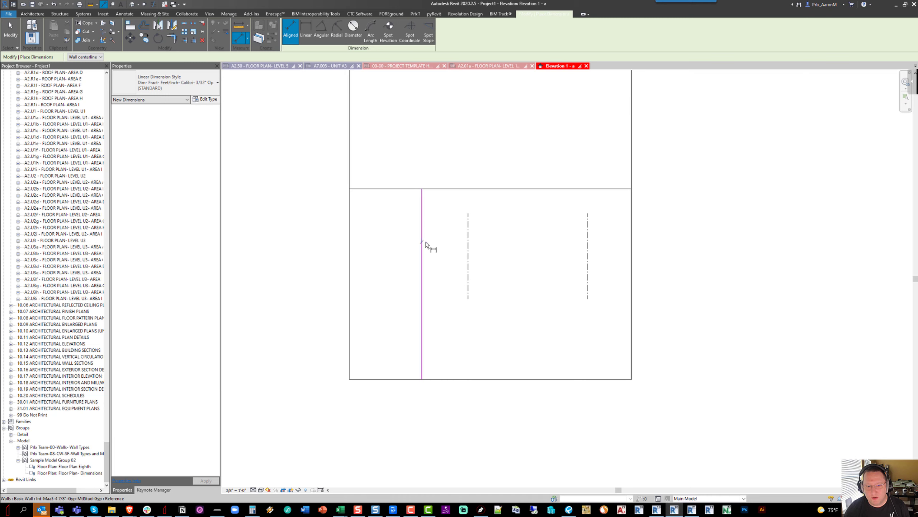
pyautogui.click(468, 241)
pyautogui.click(588, 246)
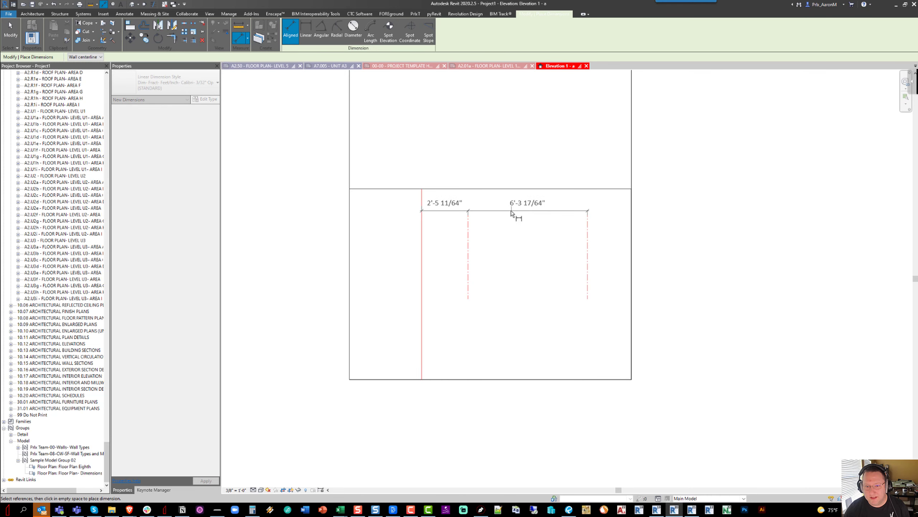
pyautogui.click(513, 211)
pyautogui.press('Escape')
pyautogui.press('Escape')
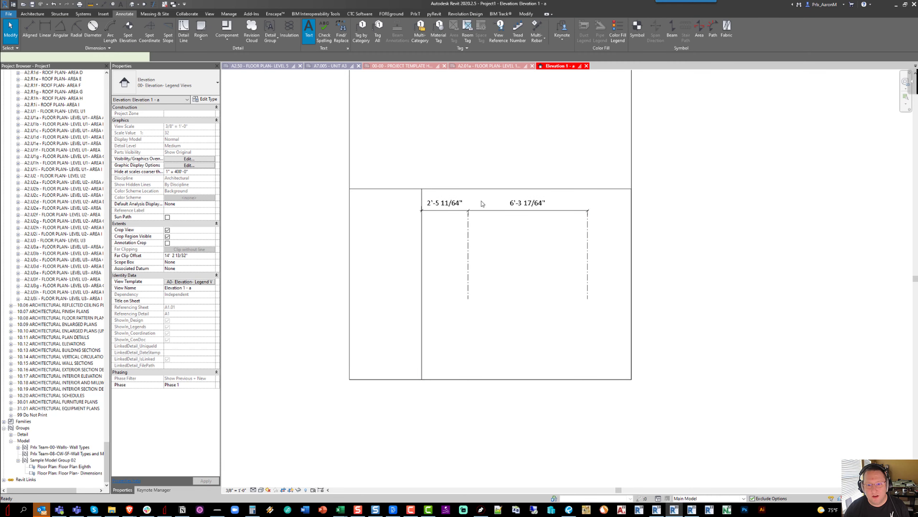
# Step: Place a text note reading "random things" between the two vertical centerlines
pyautogui.press('t')
pyautogui.press('x')
pyautogui.moveTo(491, 243); pyautogui.dragTo(565, 263)
pyautogui.write('random things')
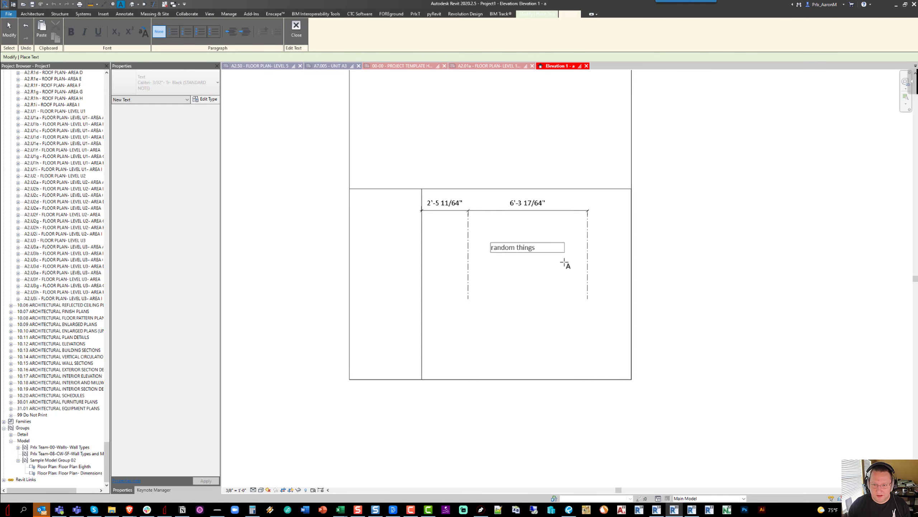
pyautogui.click(550, 279)
pyautogui.press('Escape')
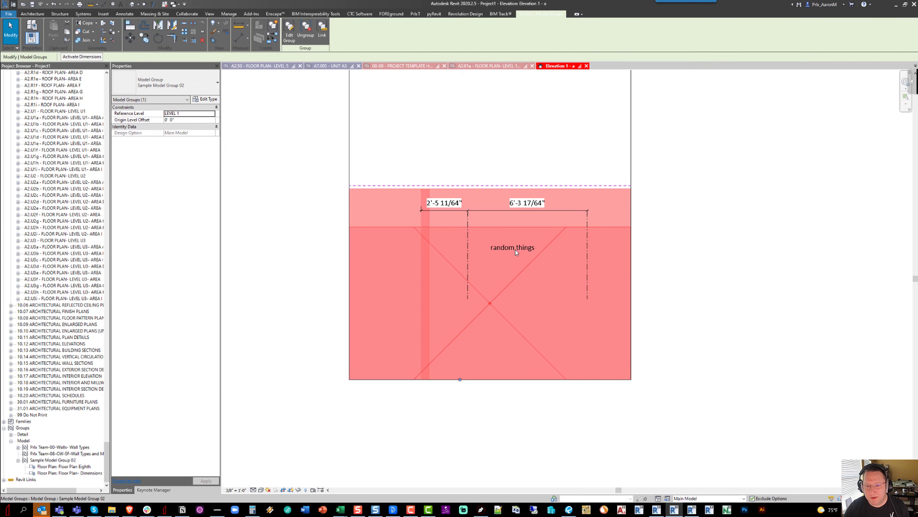
# Step: Add a leader to the "random things" note, pointing down beside the nearest centerline
pyautogui.click(515, 250)
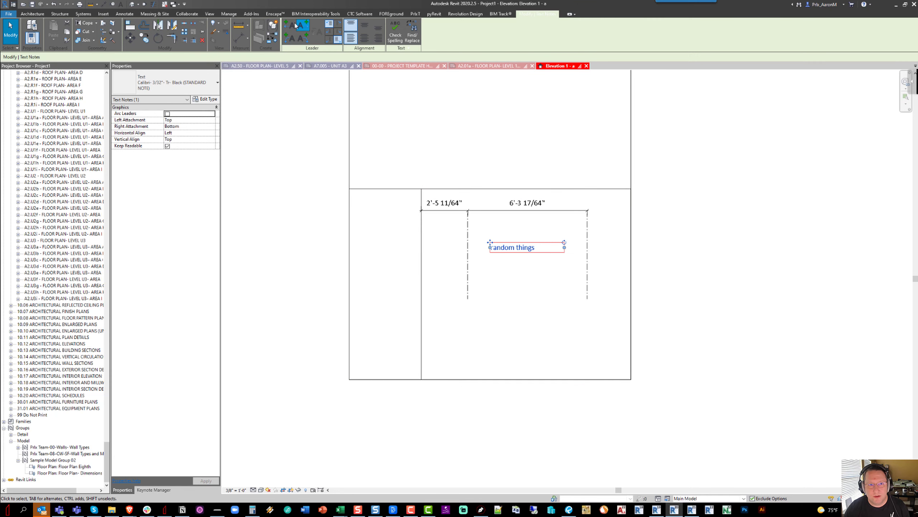
pyautogui.moveTo(442, 248); pyautogui.dragTo(479, 247)
pyautogui.click(330, 83)
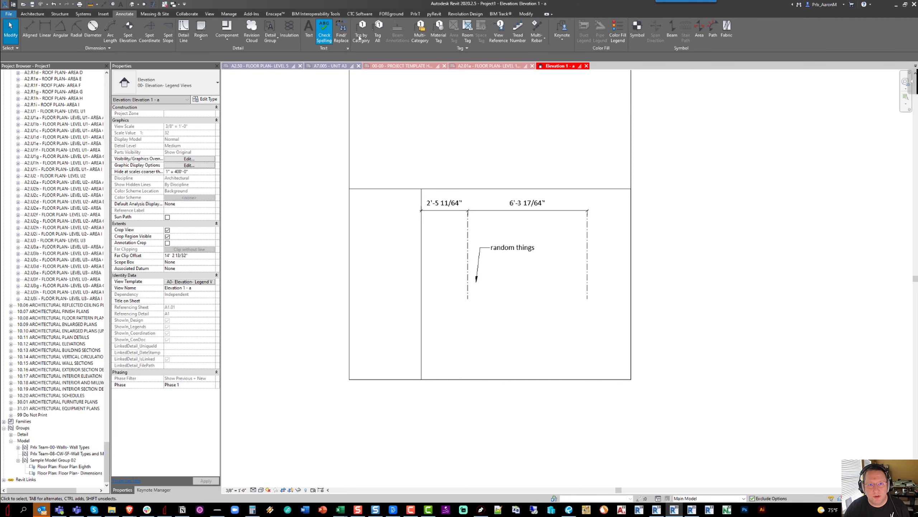
# Step: Tag the wall by category with a leader and move the tag closer to the unit's upper edge
pyautogui.click(534, 159)
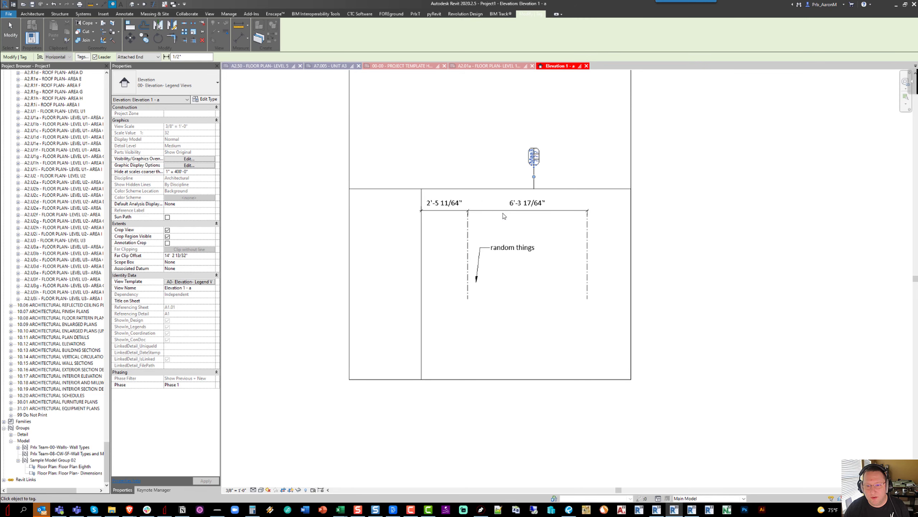
pyautogui.press('Escape')
pyautogui.click(535, 165)
pyautogui.scroll(3, 535, 165)
pyautogui.moveTo(536, 177); pyautogui.dragTo(536, 192)
pyautogui.press('Escape')
pyautogui.scroll(-4, 528, 221)
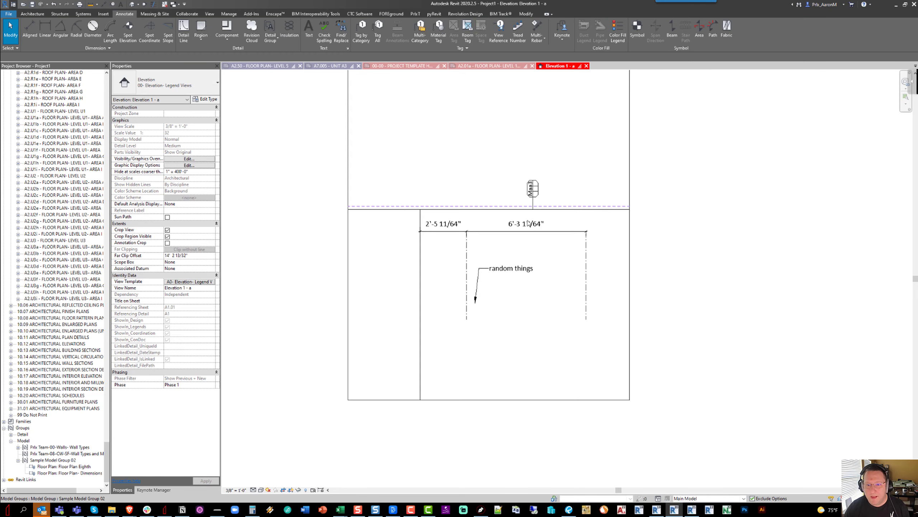
# Step: Edit Sample Model Group 02 and create an attached detail group named "Living Room- Elevation" in the elevation view
pyautogui.click(528, 222)
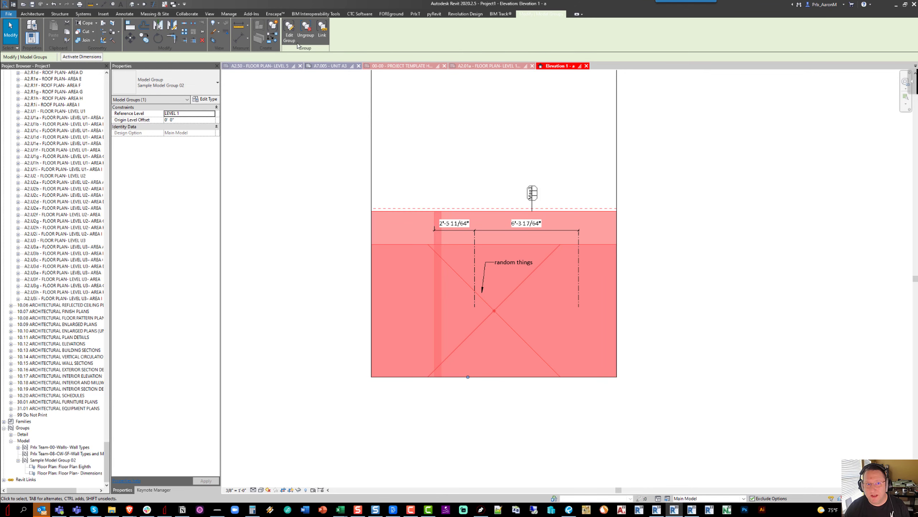
pyautogui.press('e')
pyautogui.press('g')
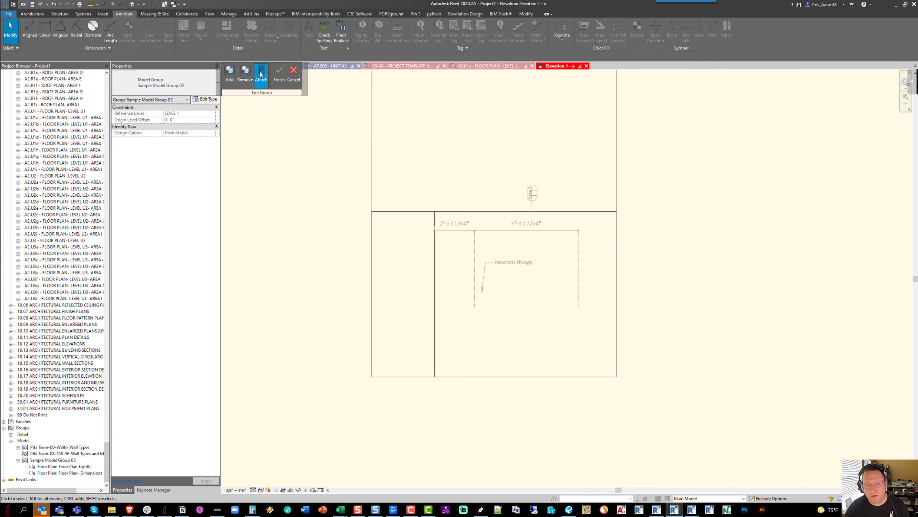
pyautogui.click(261, 75)
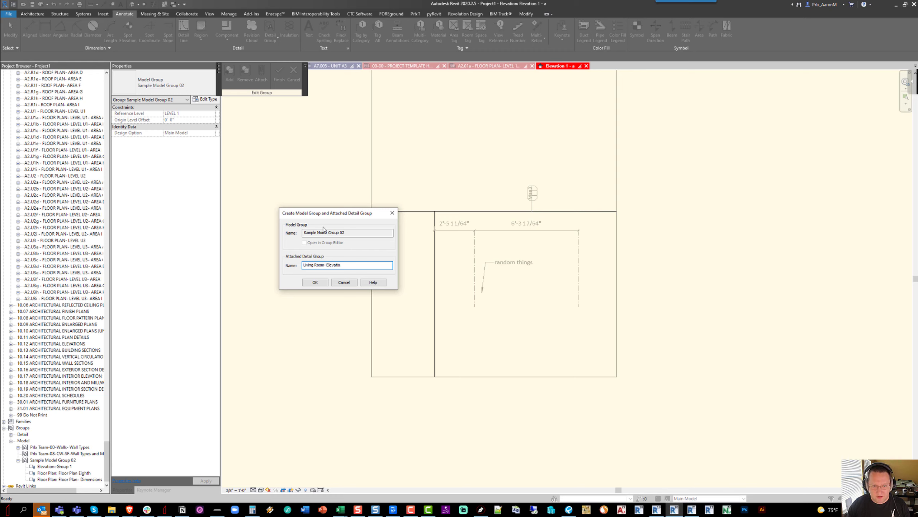
pyautogui.press('Return')
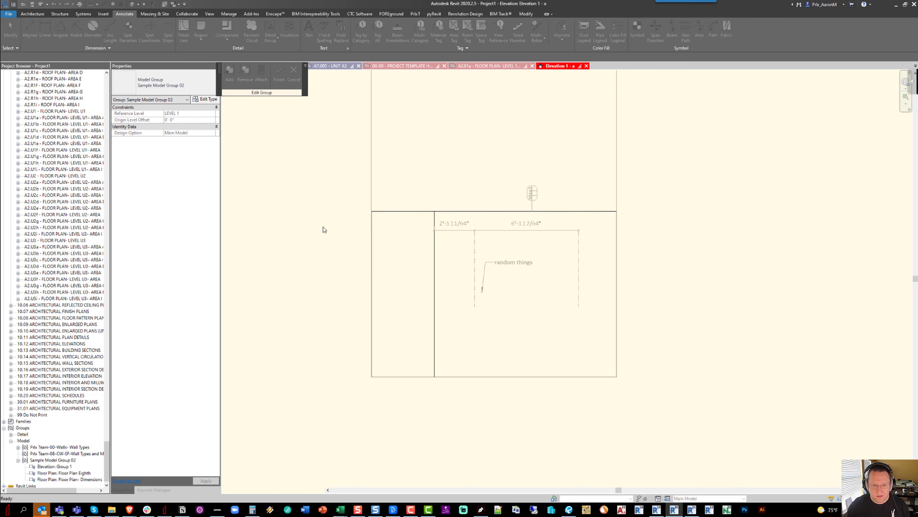
# Step: Add the centerlines, dimension string, "random things" note and wall tag to the attached detail group, then finish both group edits
pyautogui.click(461, 230)
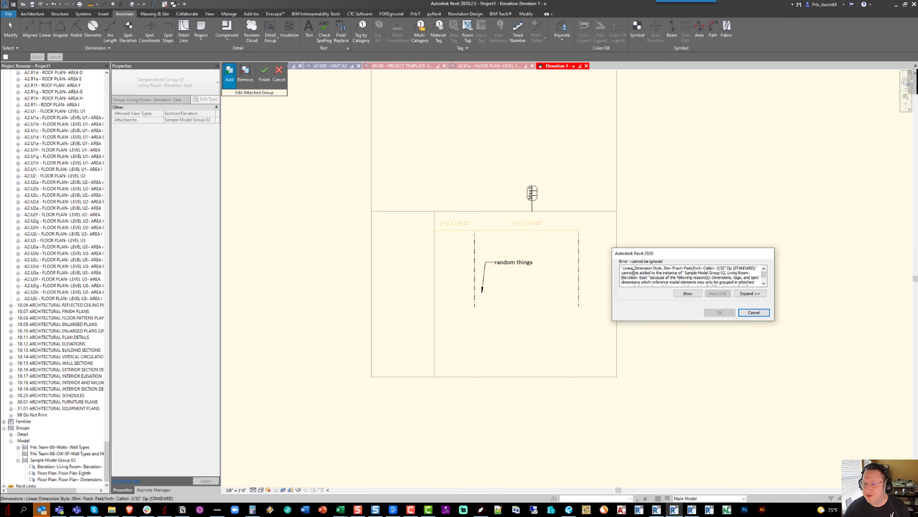
pyautogui.click(753, 313)
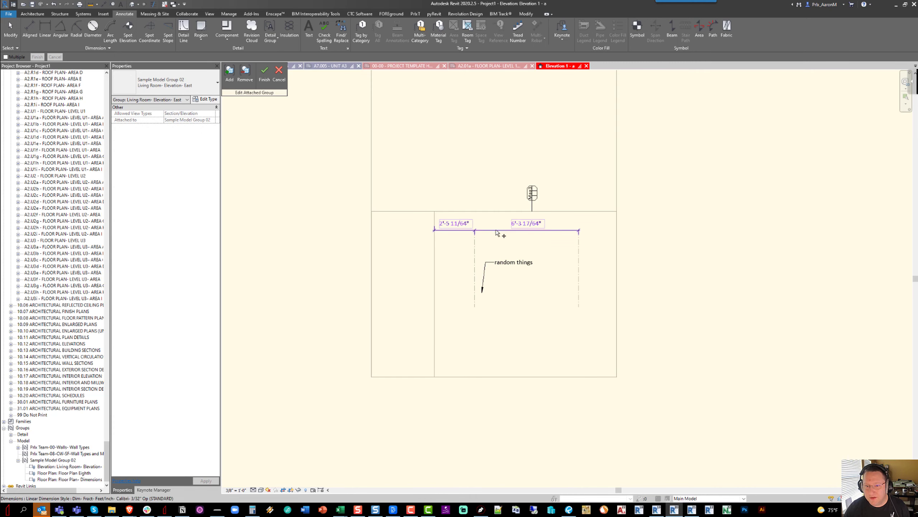
pyautogui.click(512, 262)
pyautogui.click(532, 197)
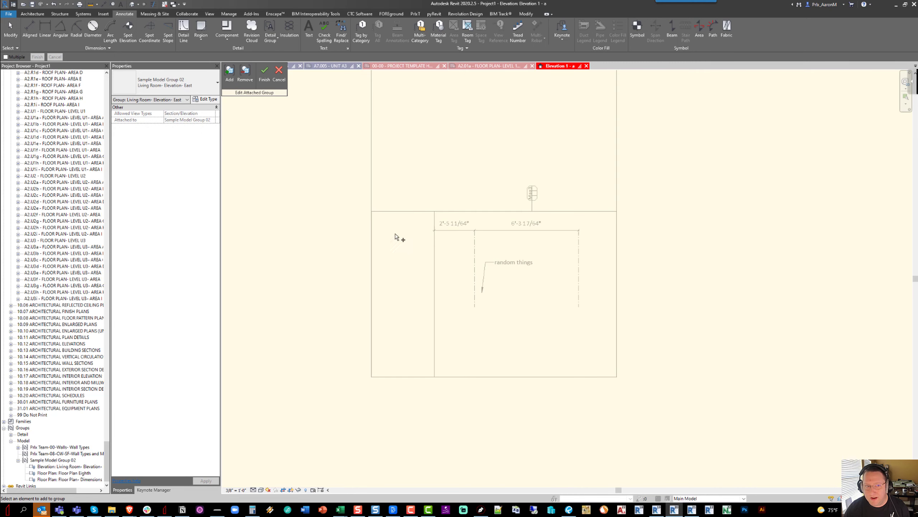
pyautogui.moveTo(402, 209); pyautogui.dragTo(404, 216, button='middle')
pyautogui.press('Escape')
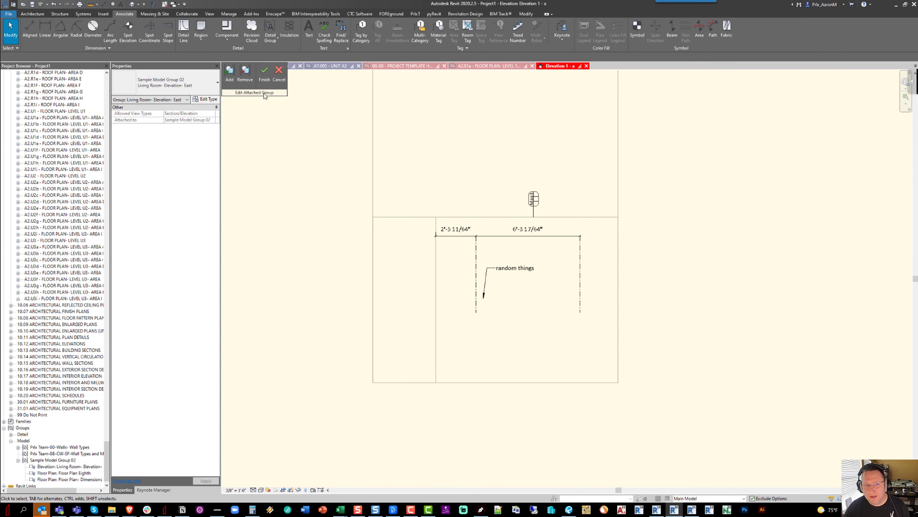
pyautogui.click(265, 75)
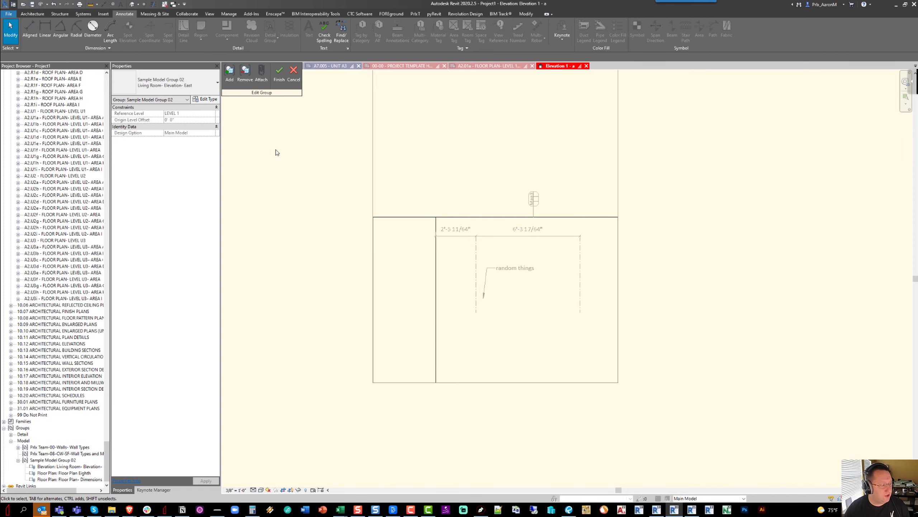
pyautogui.click(280, 77)
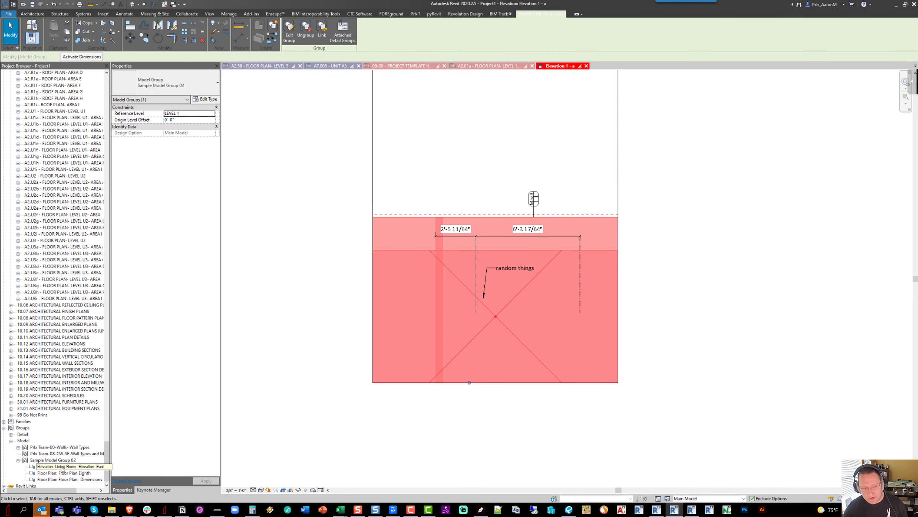
# Step: Save Sample Model Group 02 with attached detail groups as views to the Desktop, overwriting Awesome 01.rvt
pyautogui.press('ctrl')
pyautogui.press('ctrl')
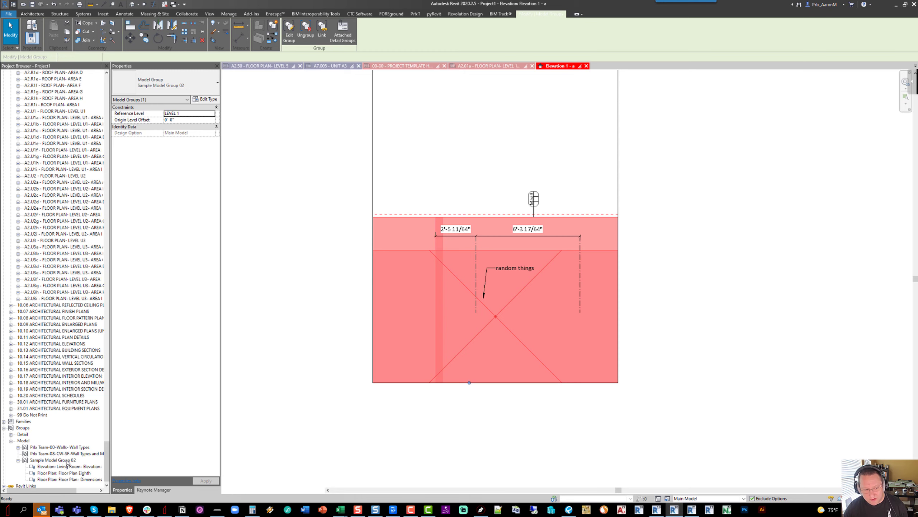
pyautogui.rightClick(68, 460)
pyautogui.click(90, 402)
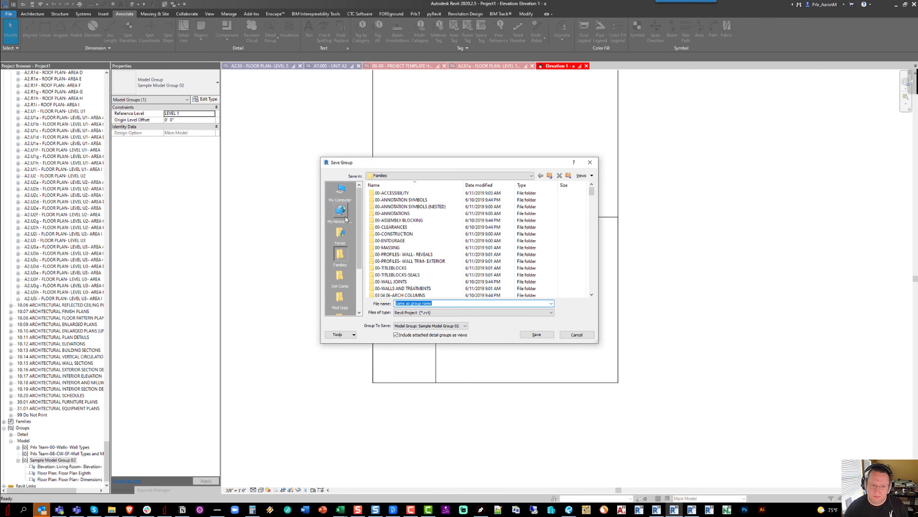
pyautogui.click(341, 233)
pyautogui.doubleClick(382, 192)
pyautogui.scroll(-1, 391, 268)
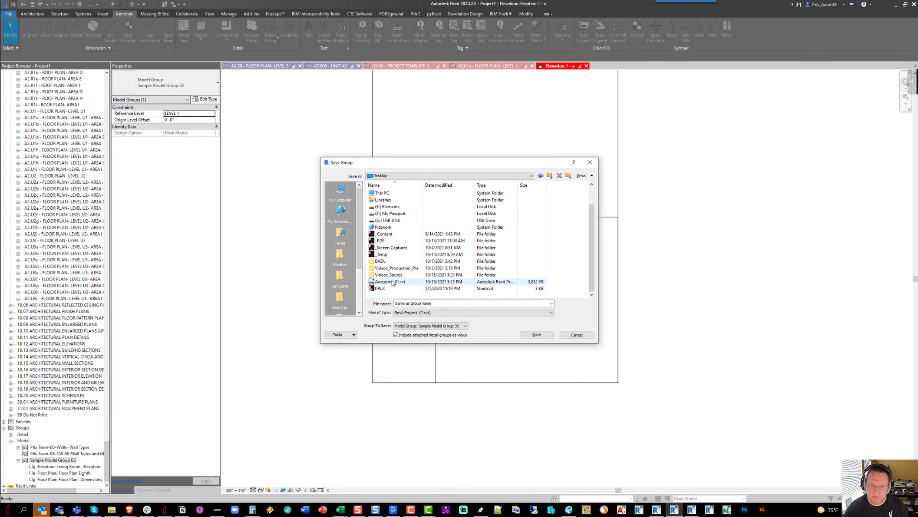
pyautogui.click(391, 282)
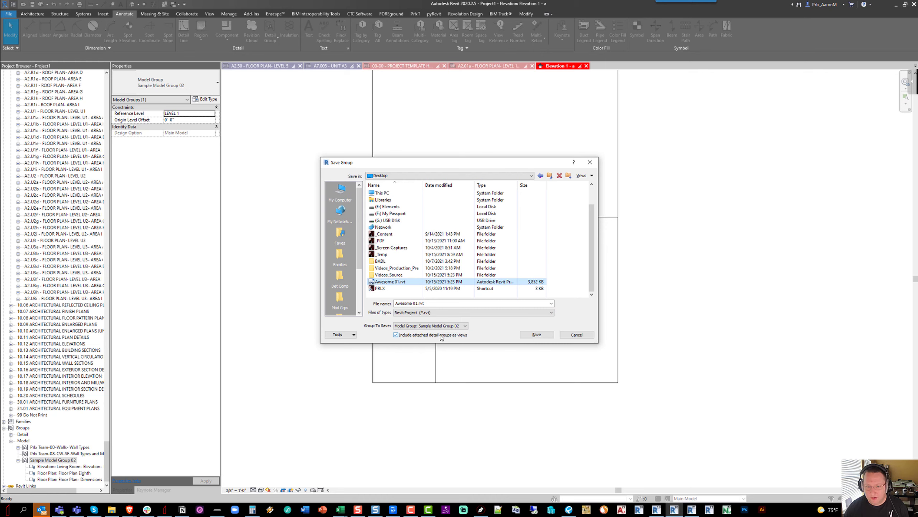
pyautogui.click(534, 335)
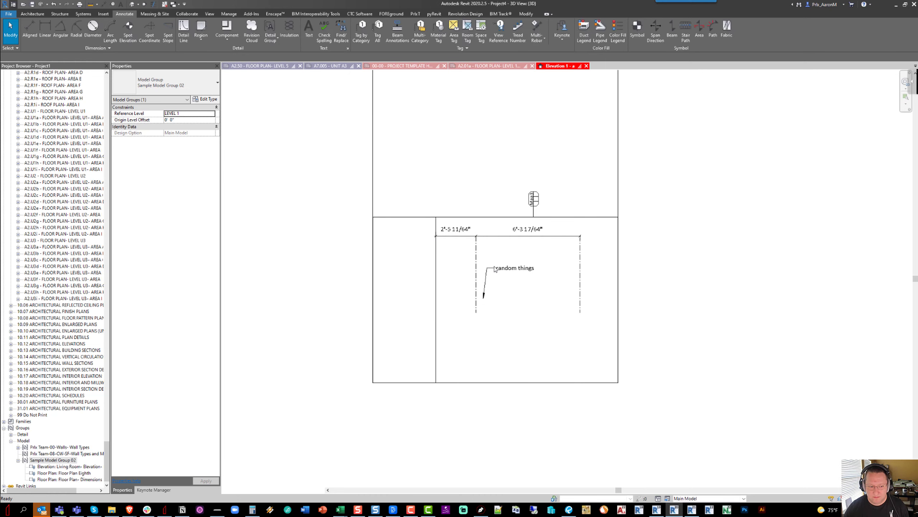
pyautogui.click(447, 258)
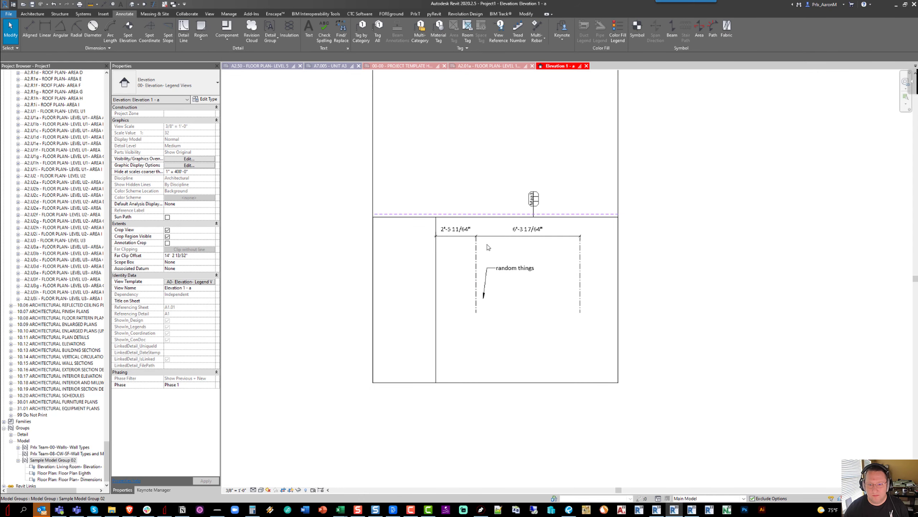
# Step: Create a new blank project in imperial units
pyautogui.click(8, 13)
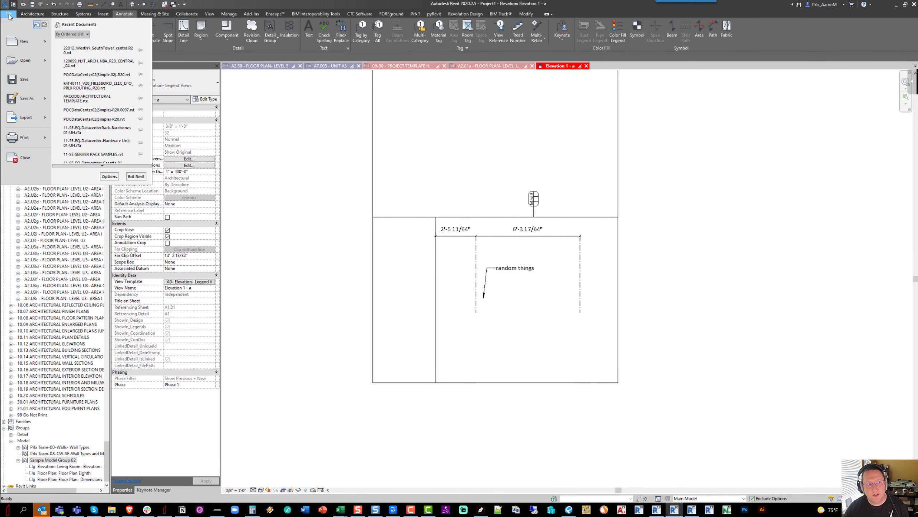
pyautogui.click(60, 42)
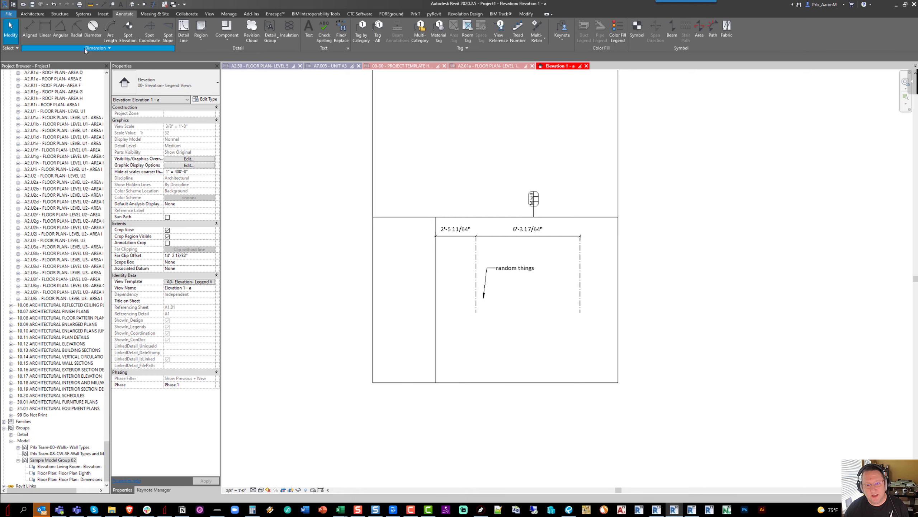
pyautogui.click(484, 239)
pyautogui.click(429, 249)
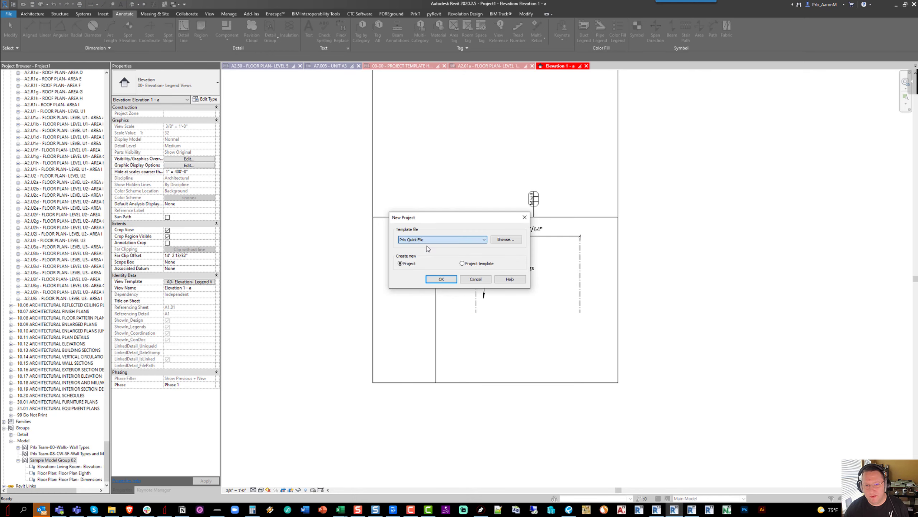
pyautogui.click(441, 279)
pyautogui.click(442, 253)
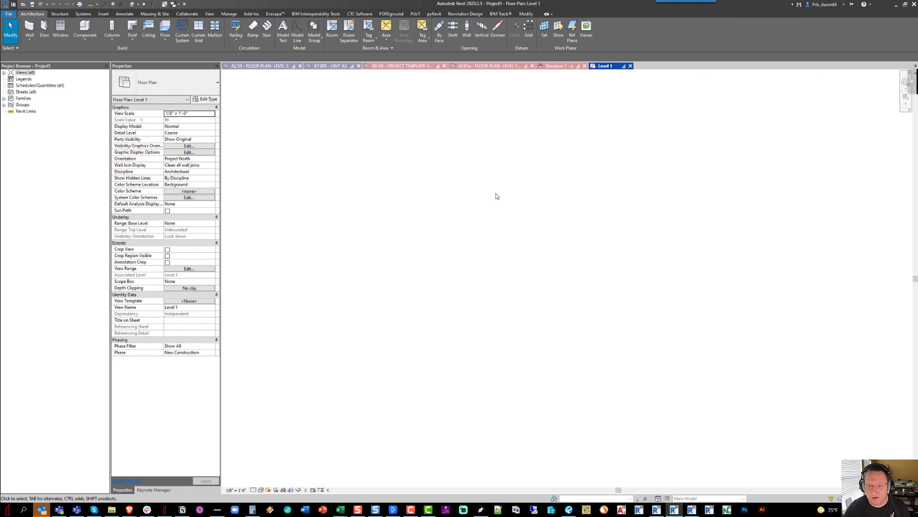
# Step: Load Awesome 01.rvt from the Desktop as a group with attached details included, accepting the duplicate types
pyautogui.click(104, 14)
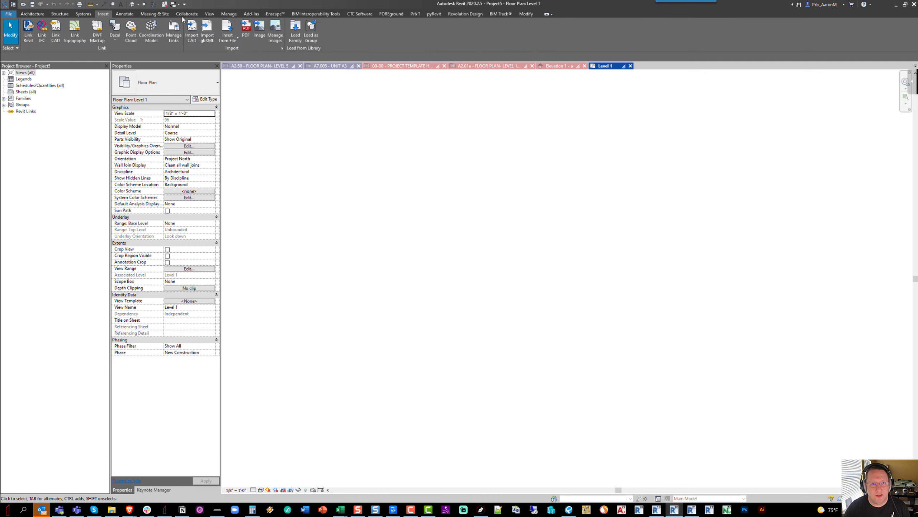
pyautogui.click(310, 39)
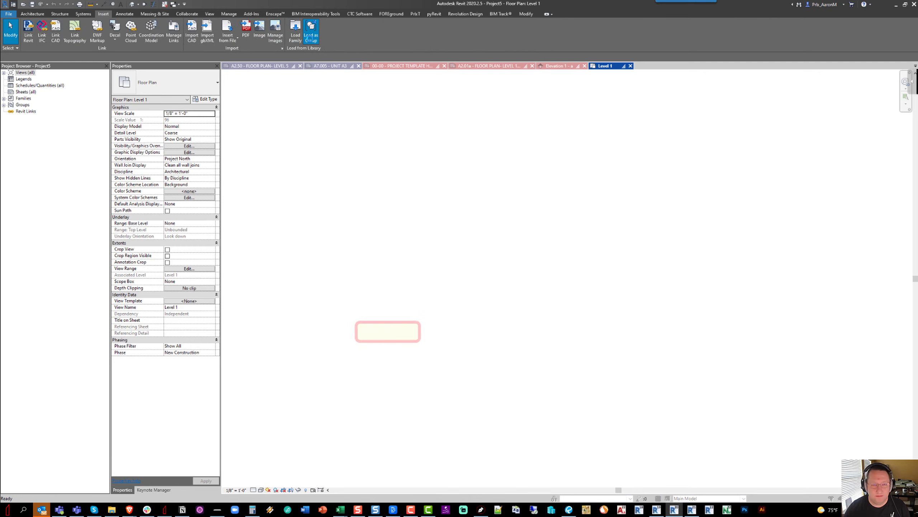
pyautogui.doubleClick(381, 203)
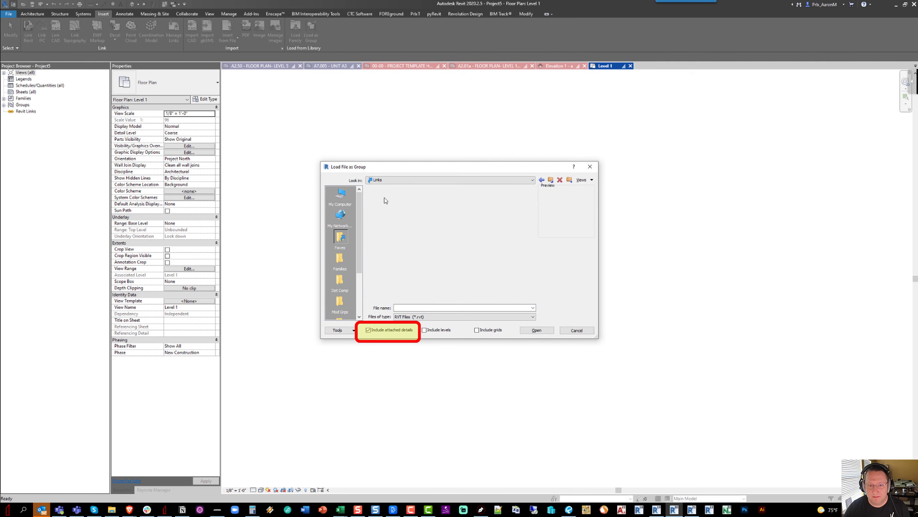
pyautogui.doubleClick(397, 277)
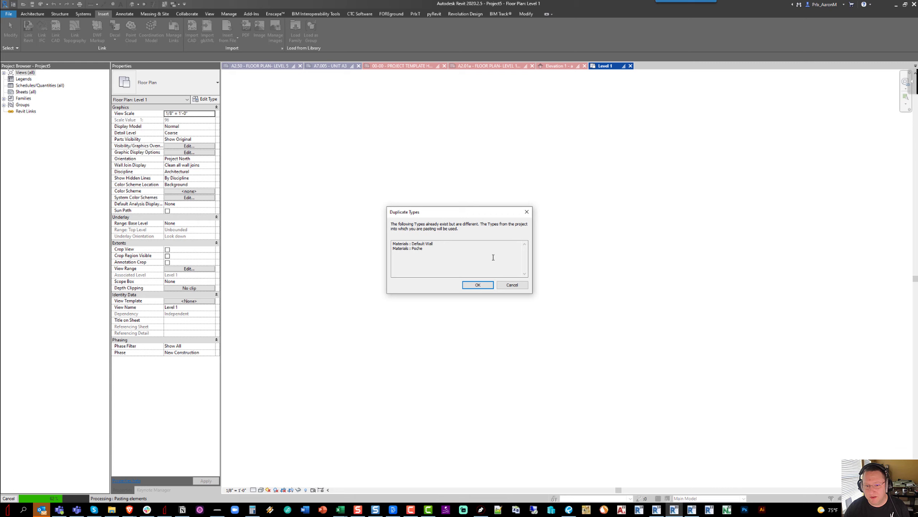
pyautogui.click(482, 285)
pyautogui.middleClick(495, 269)
pyautogui.middleClick(496, 269)
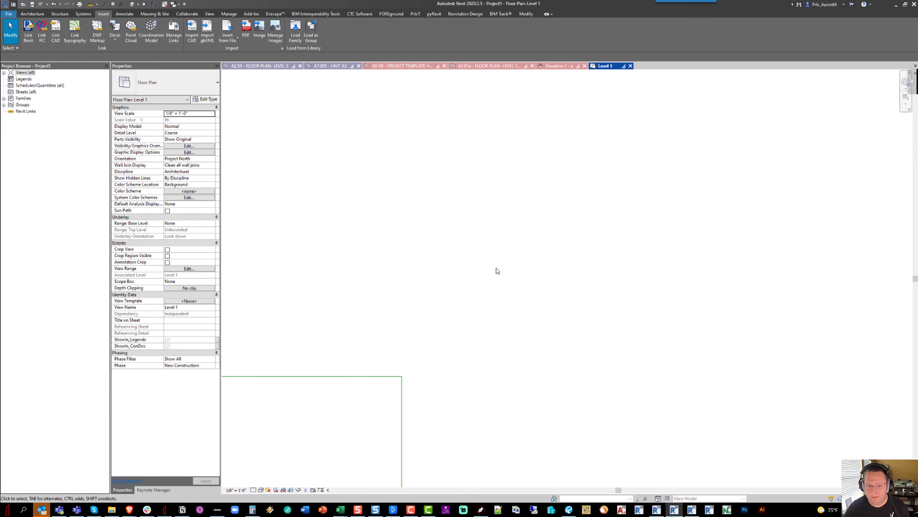
# Step: Place an instance of the Awesome 01 model group in the Level 1 floor plan
pyautogui.click(39, 15)
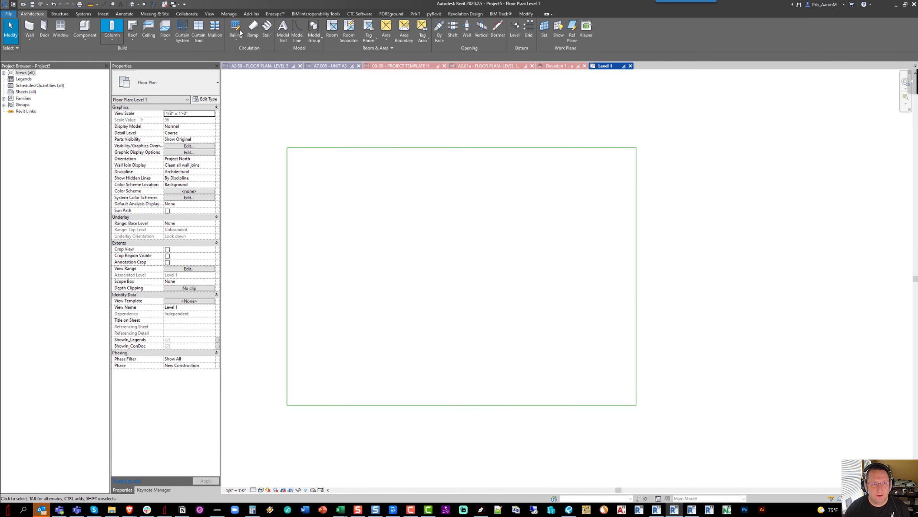
pyautogui.click(315, 37)
pyautogui.click(323, 54)
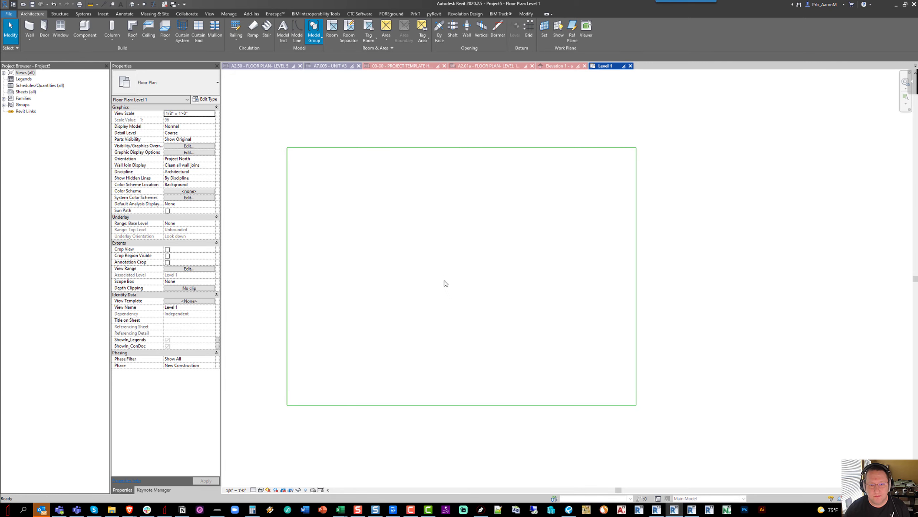
pyautogui.scroll(3, 447, 266)
pyautogui.click(447, 266)
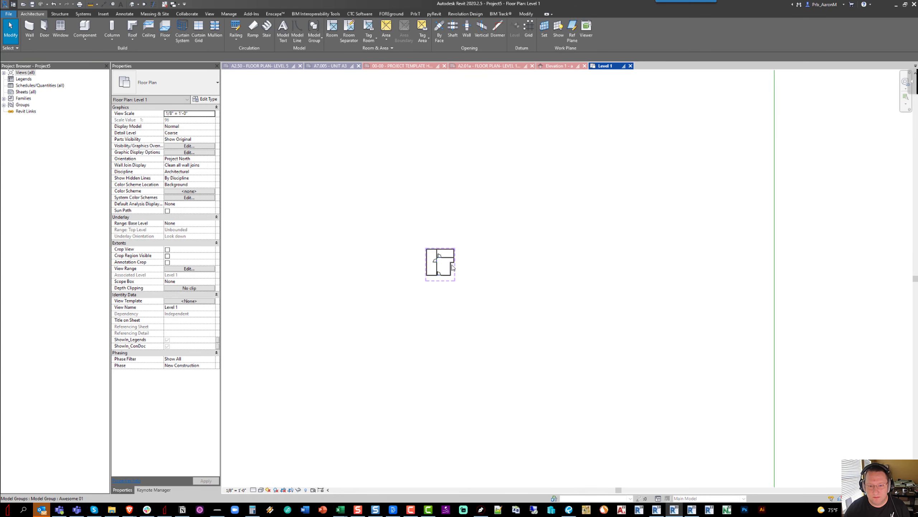
pyautogui.scroll(5, 453, 263)
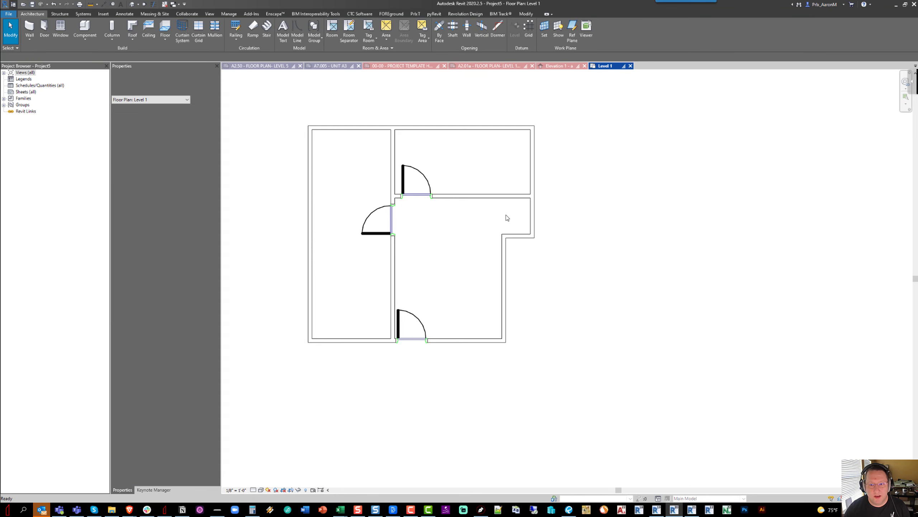
# Step: Check which attached detail groups are available for the placed unit in the floor plan
pyautogui.click(518, 236)
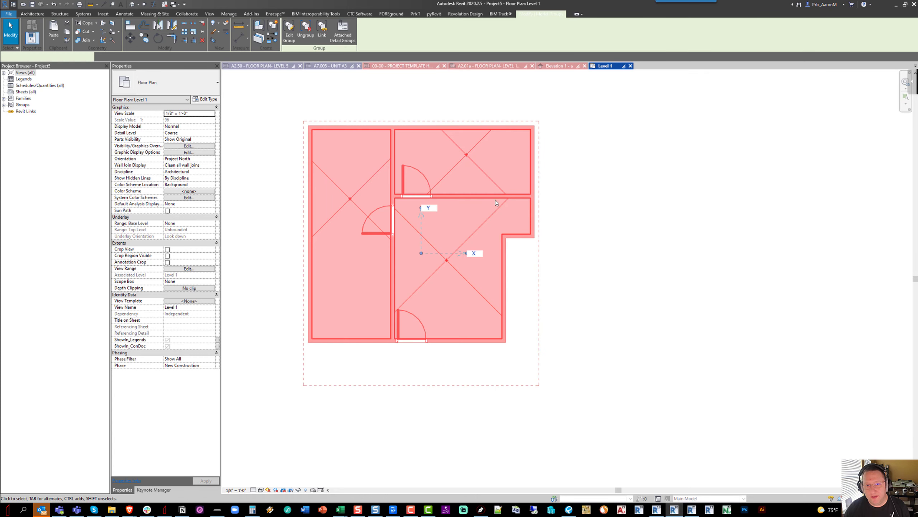
pyautogui.click(353, 43)
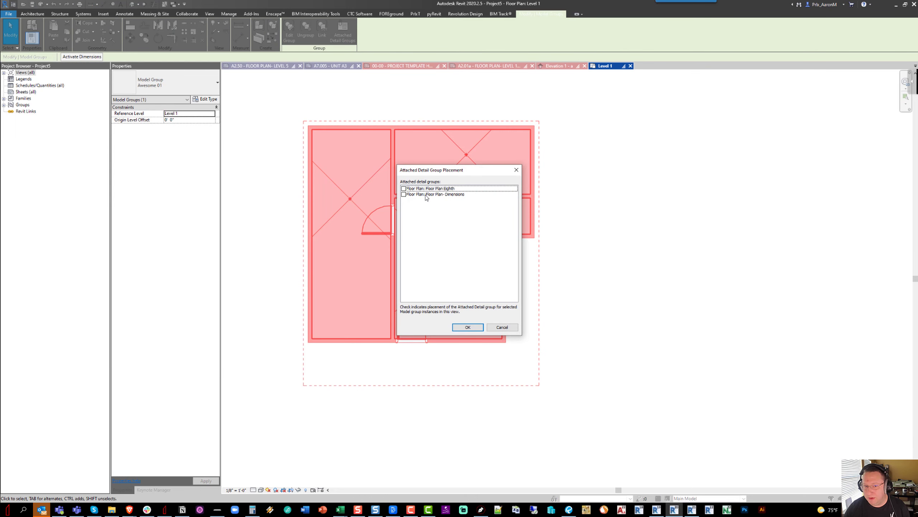
pyautogui.click(501, 327)
pyautogui.click(534, 243)
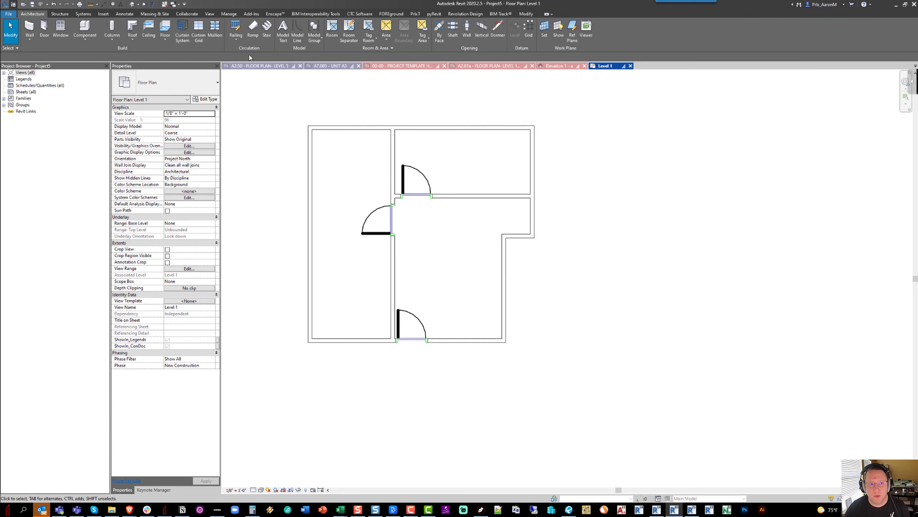
# Step: Draw a vertical section line through the unit, right of the doors and past both outer walls, and open its section view
pyautogui.click(146, 4)
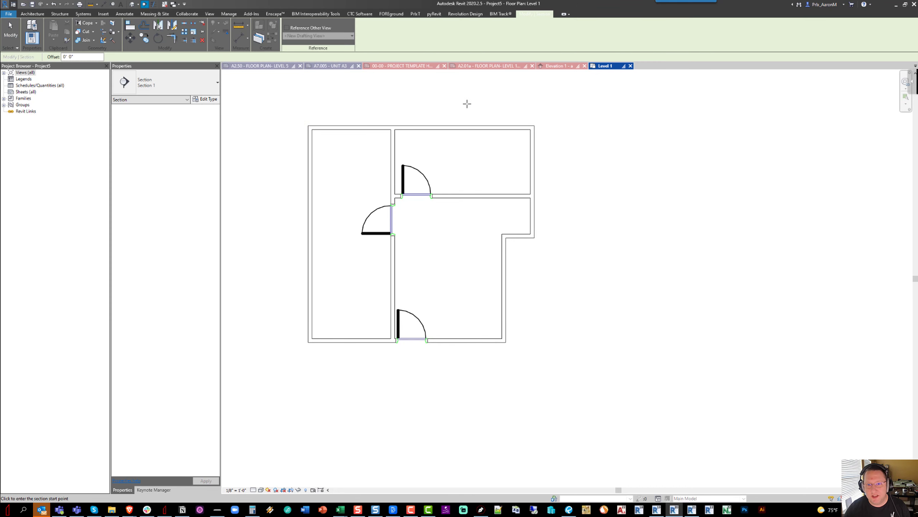
pyautogui.click(467, 104)
pyautogui.click(467, 364)
pyautogui.press('Escape')
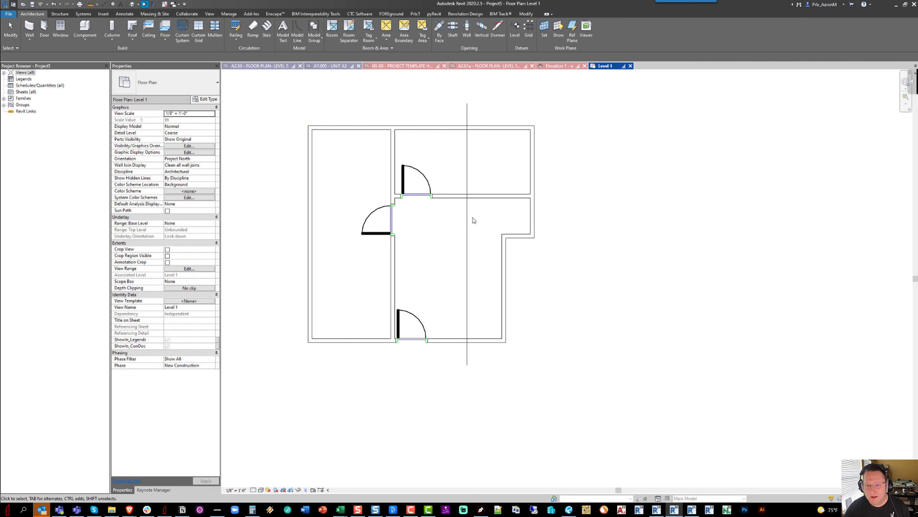
pyautogui.rightClick(468, 217)
pyautogui.click(491, 258)
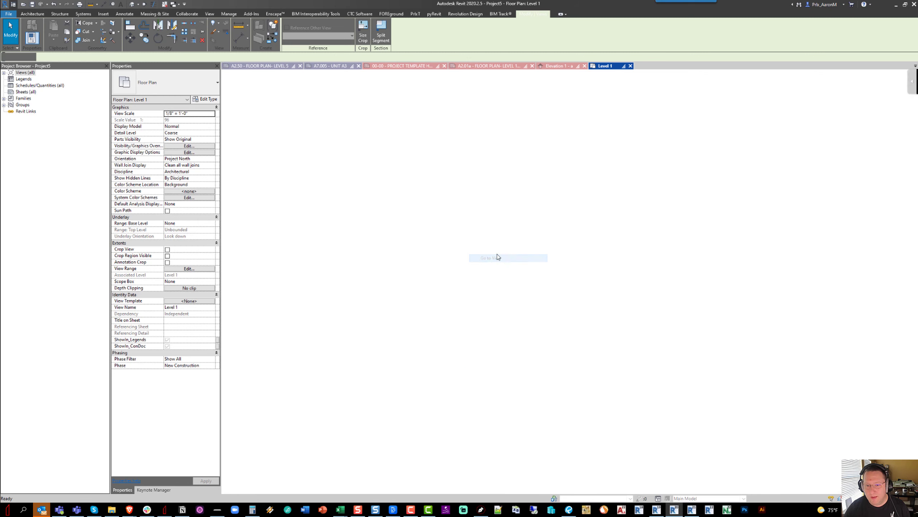
# Step: Place the attached detail group "Living Room- Elevation- East" on the unit model group in the section view
pyautogui.click(500, 247)
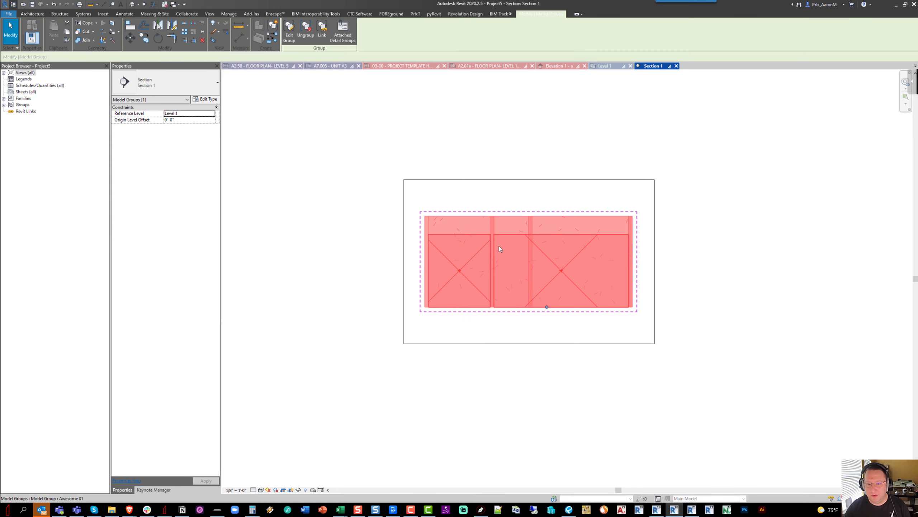
pyautogui.click(342, 32)
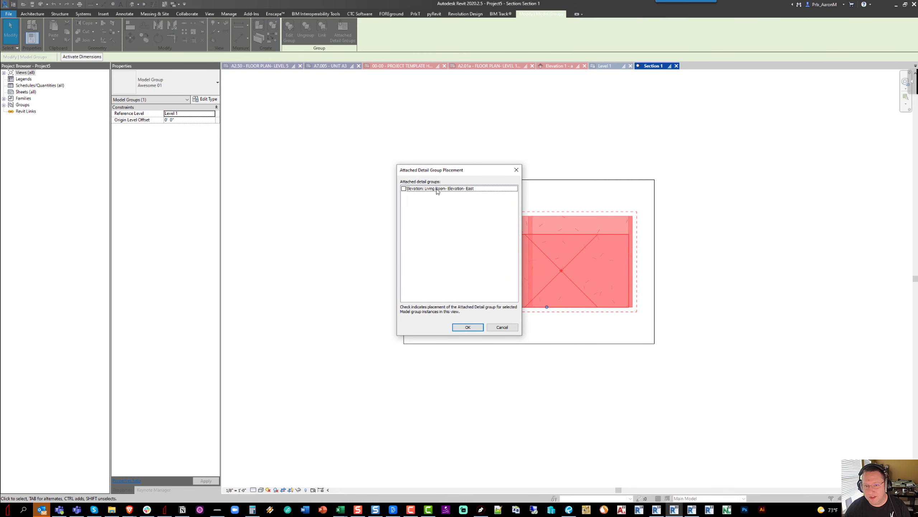
pyautogui.click(468, 327)
pyautogui.press('Escape')
pyautogui.moveTo(539, 276); pyautogui.dragTo(520, 269, button='middle')
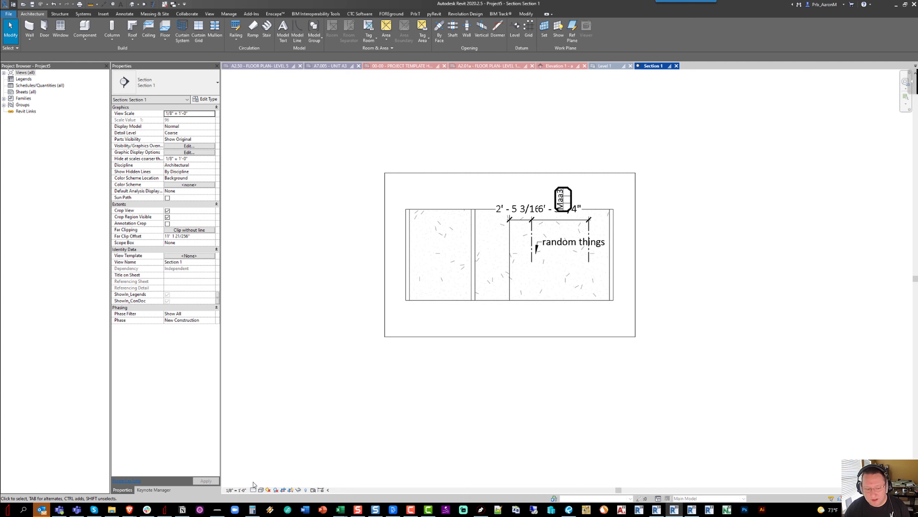
# Step: Set the section view's scale to 1/4" = 1'-0" and check how the attached annotations read at that scale
pyautogui.click(238, 490)
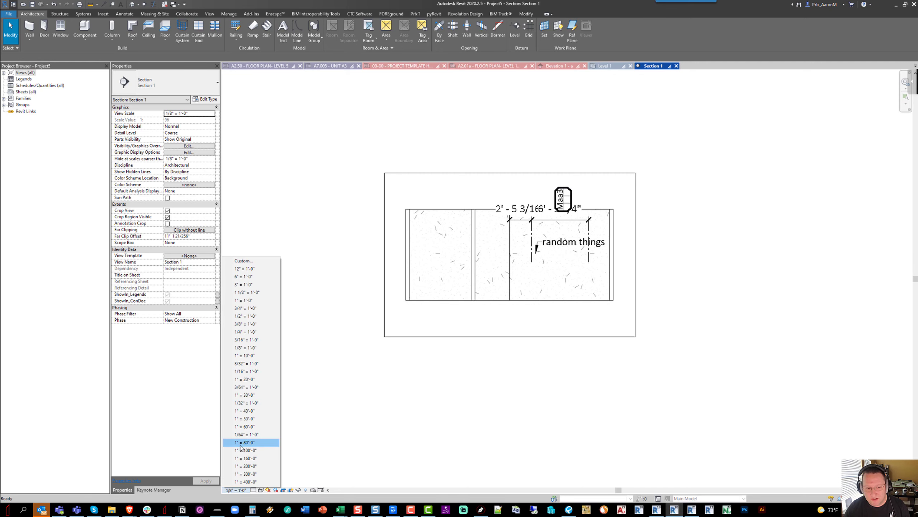
pyautogui.click(245, 332)
pyautogui.scroll(5, 434, 302)
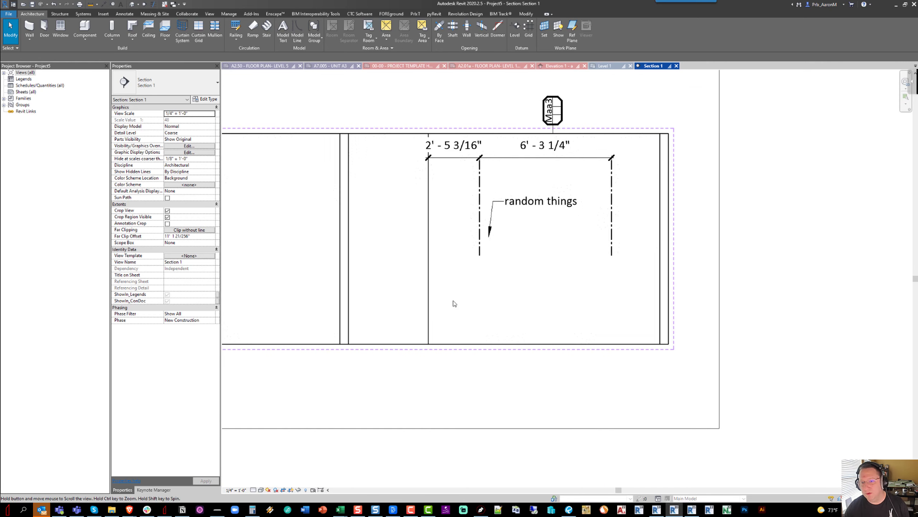
pyautogui.scroll(-5, 468, 295)
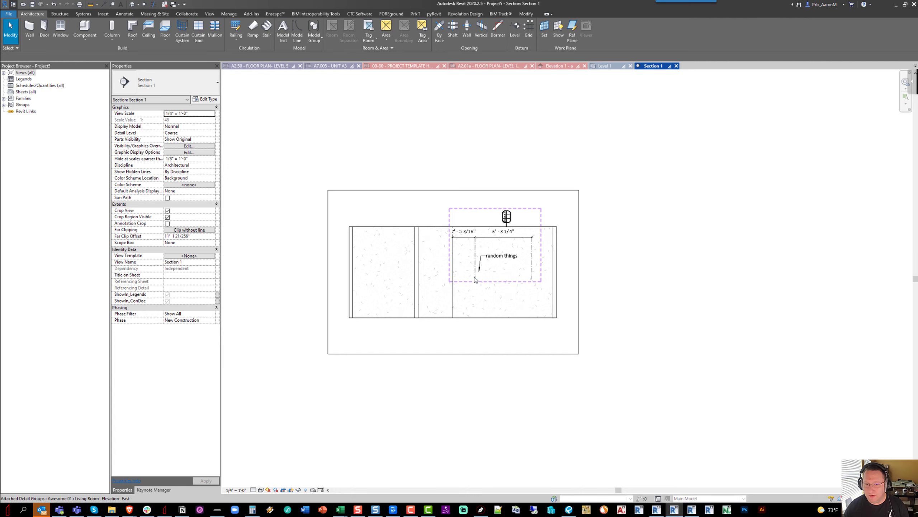
pyautogui.moveTo(468, 260); pyautogui.dragTo(474, 248, button='middle')
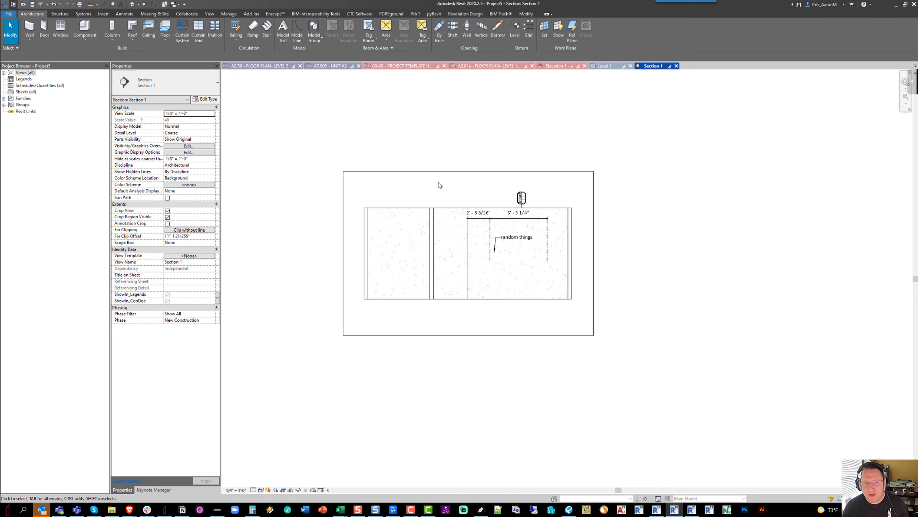
pyautogui.moveTo(343, 168); pyautogui.dragTo(343, 166, button='middle')
# Step: Open the A2.50 Level 5 floor plan sheet, dismiss the save reminder, and select a Unit_Type A3 model group there
pyautogui.click(261, 66)
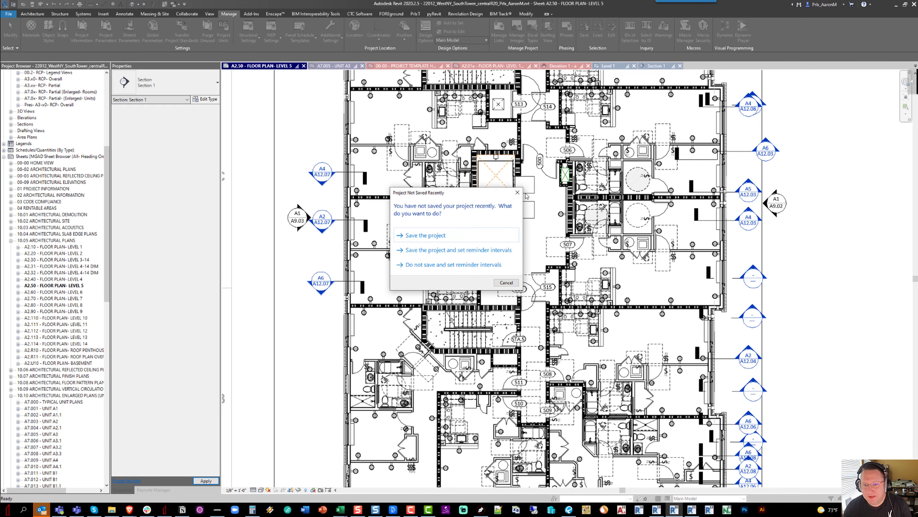
pyautogui.click(517, 192)
pyautogui.click(467, 275)
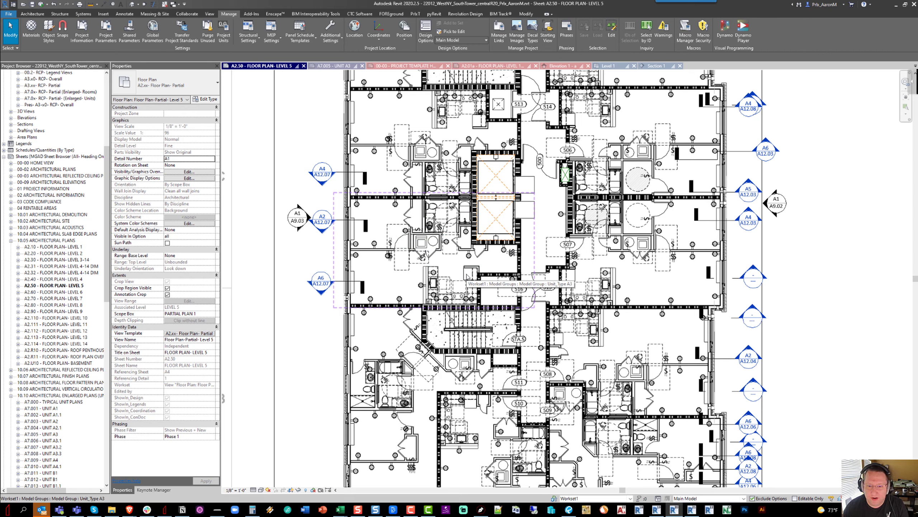
pyautogui.click(449, 252)
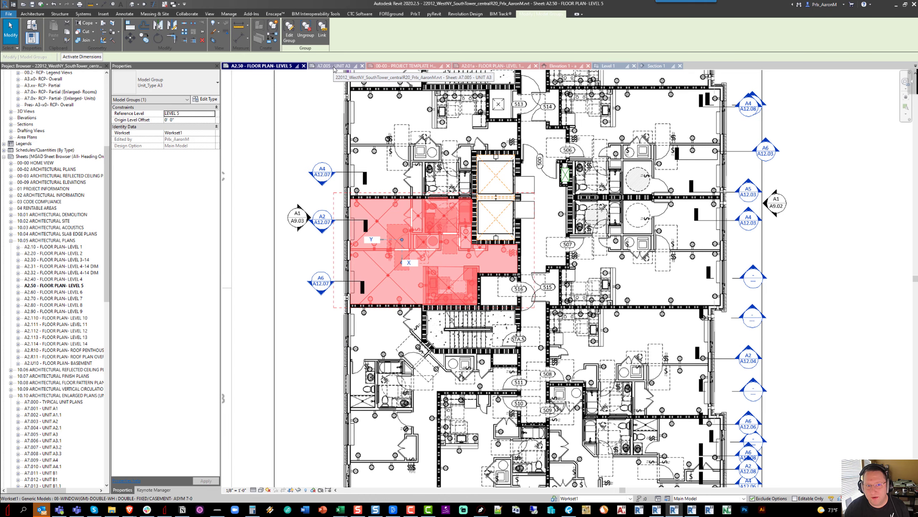
# Step: Open sheet A7.005 - Unit A3, activate its unit plan view, and examine what the living room's outer vertical dimension references
pyautogui.click(334, 68)
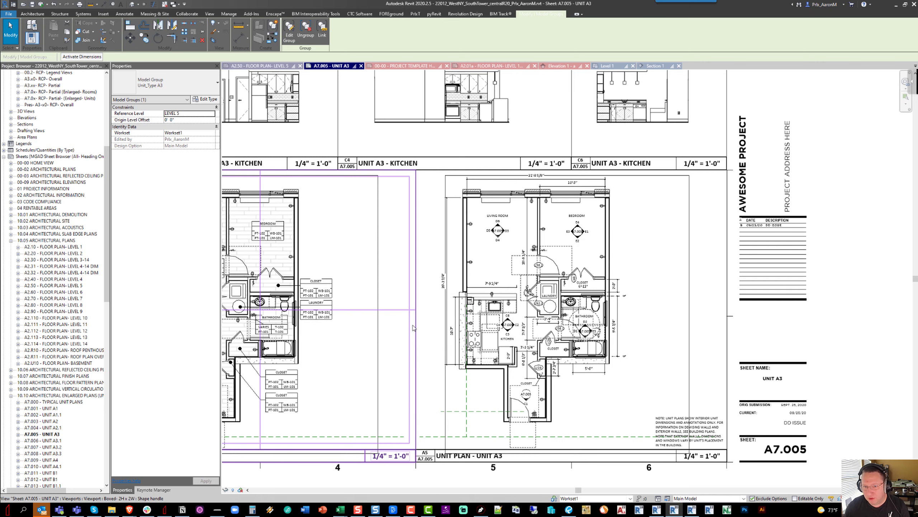
pyautogui.click(417, 327)
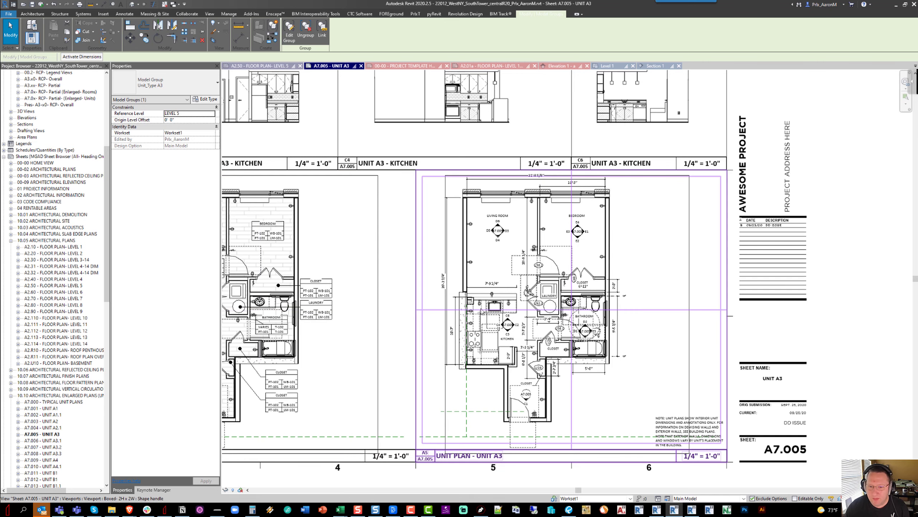
pyautogui.doubleClick(509, 290)
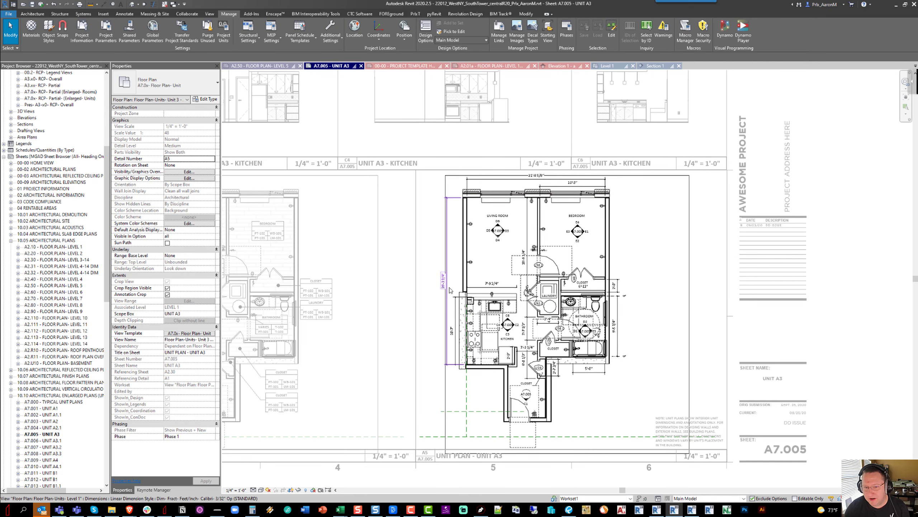
pyautogui.click(447, 286)
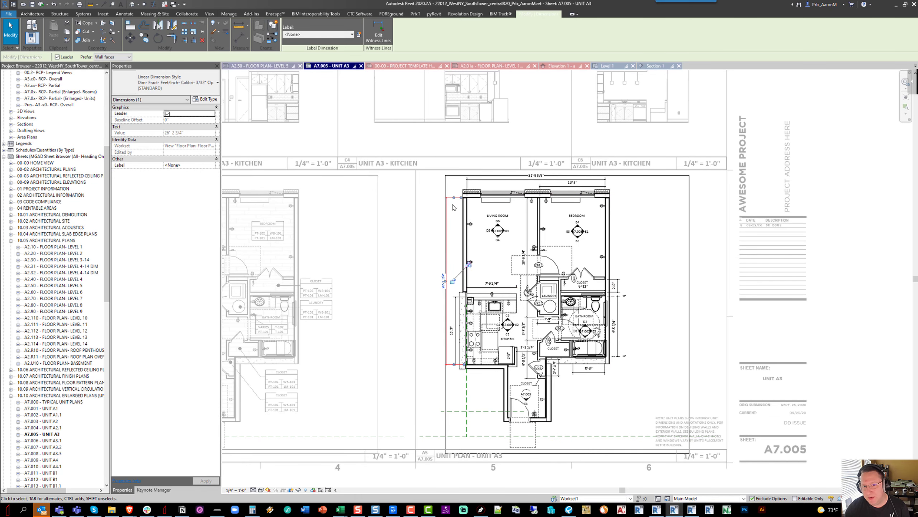
pyautogui.scroll(8, 461, 199)
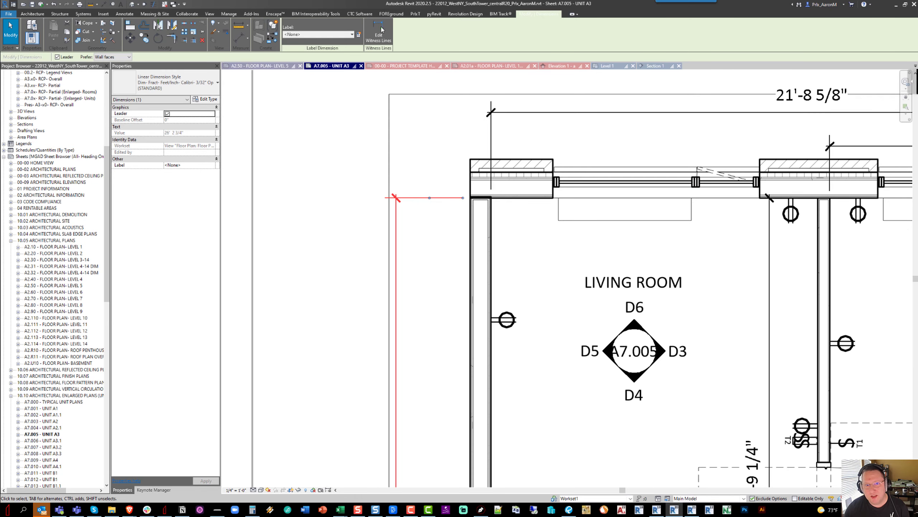
pyautogui.press('Escape')
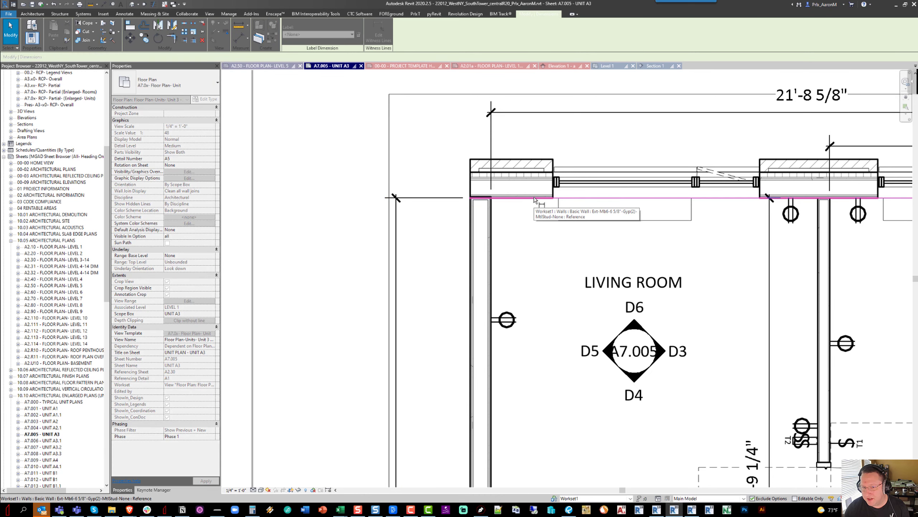
# Step: Select the Unit_Type A3 model group in the activated unit plan to examine which elements it contains
pyautogui.click(491, 211)
pyautogui.scroll(-3, 488, 211)
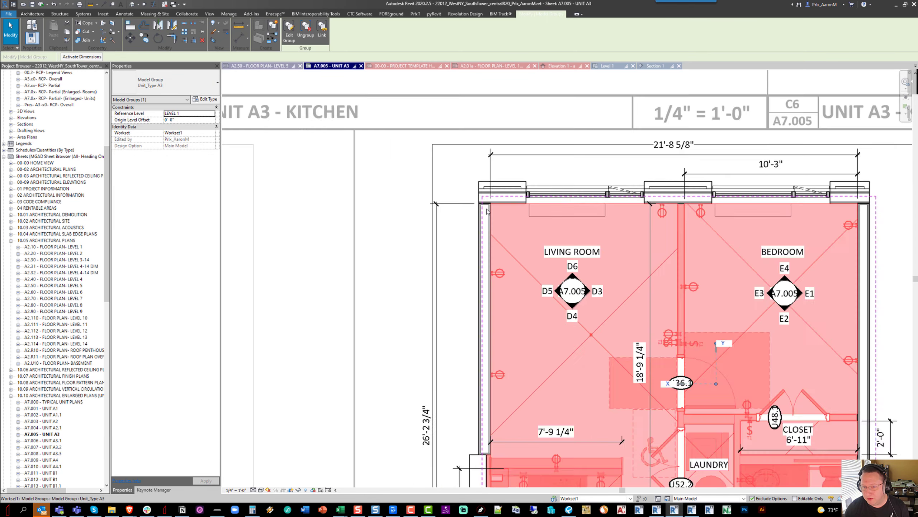
pyautogui.scroll(-2, 484, 210)
pyautogui.scroll(-1, 459, 179)
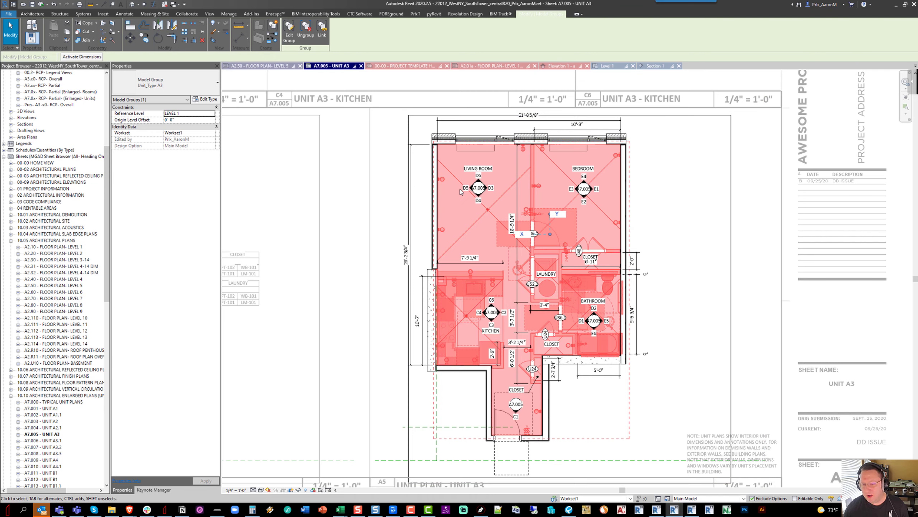
pyautogui.click(472, 216)
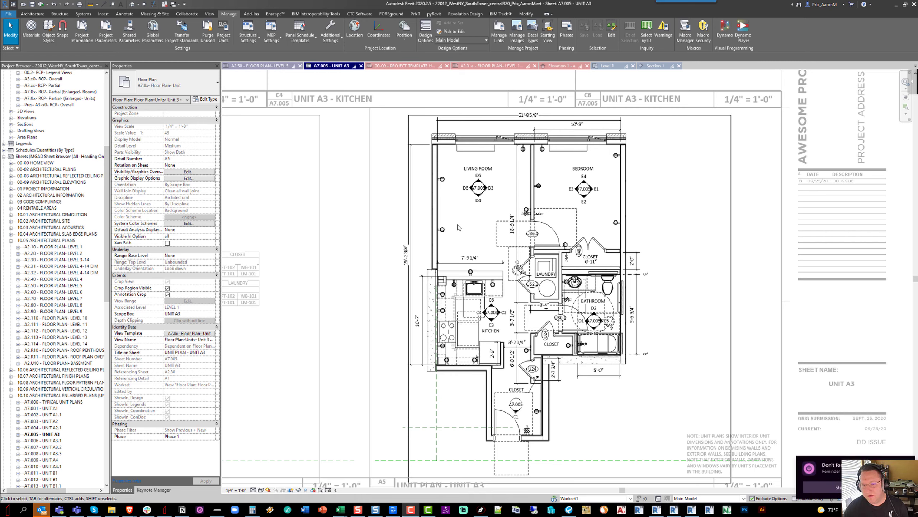
# Step: Edit the Unit_Type A3 model group and attach a new detail group named "Unit Plan- 1/4"- Plan"
pyautogui.click(518, 191)
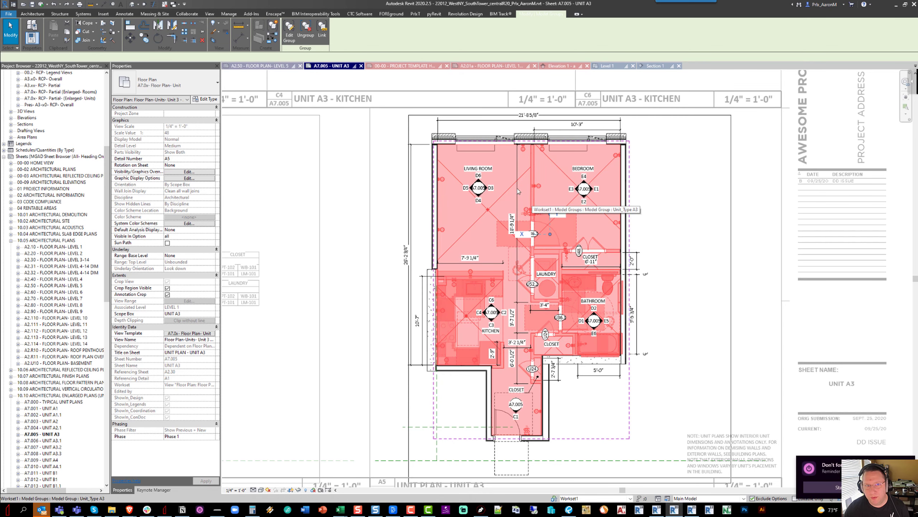
pyautogui.click(289, 32)
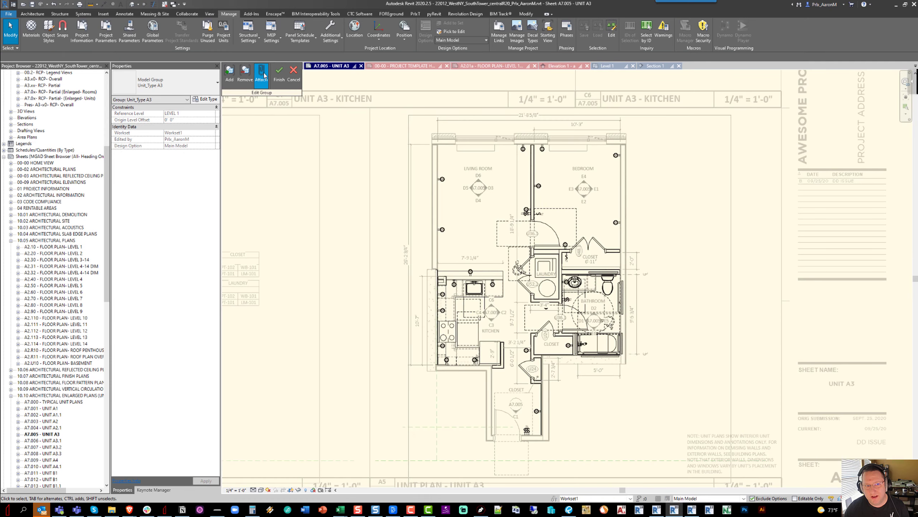
pyautogui.click(262, 74)
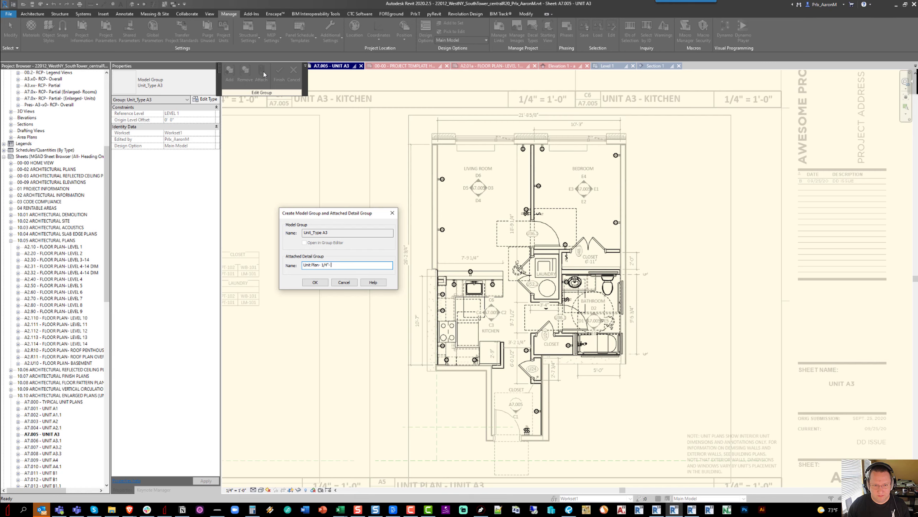
pyautogui.press('Return')
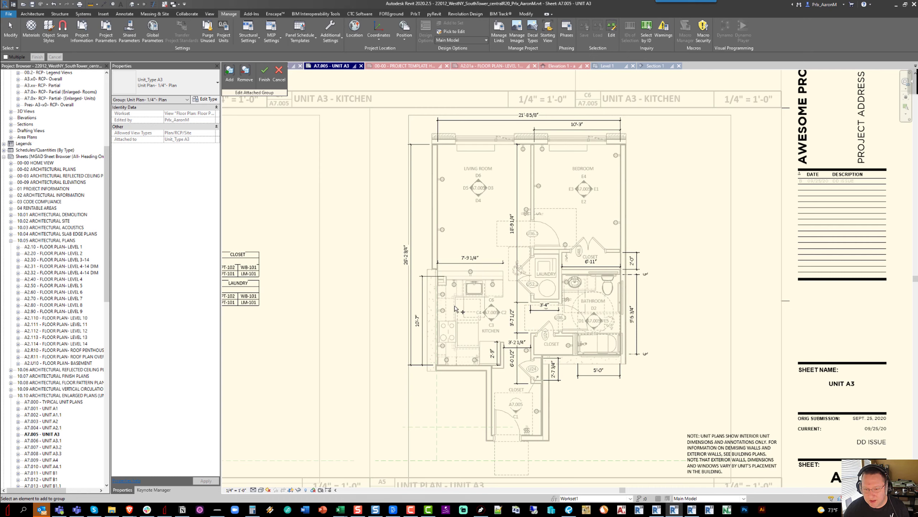
# Step: Add the unit's room and door tags to the attached detail group, try adding its dimensions too, and finish the group edit
pyautogui.click(512, 312)
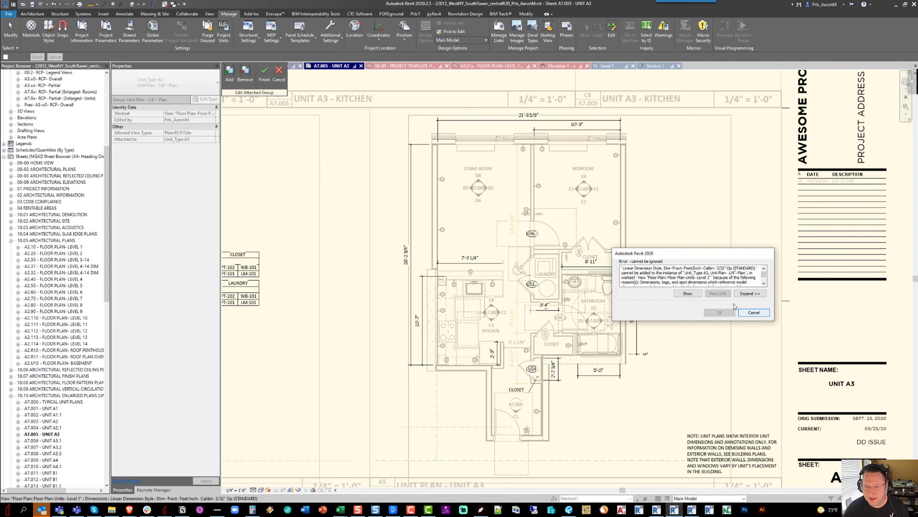
pyautogui.click(753, 312)
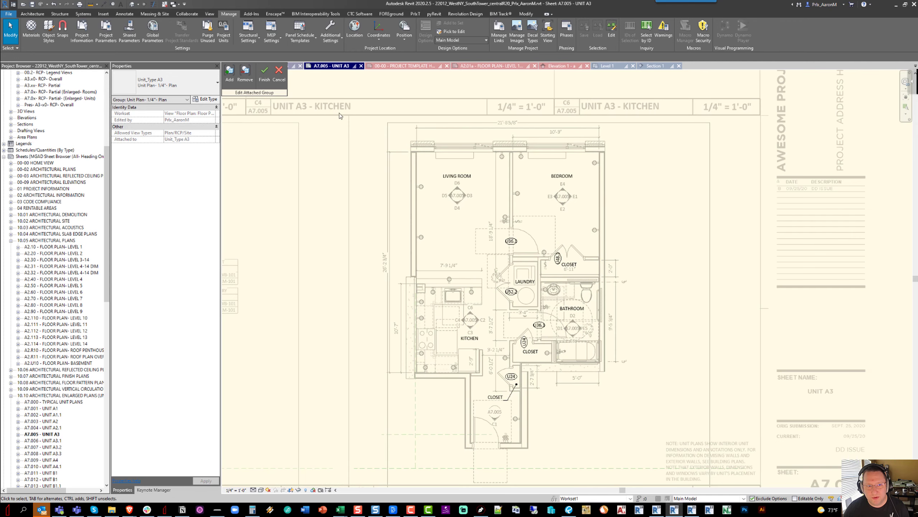
pyautogui.click(264, 74)
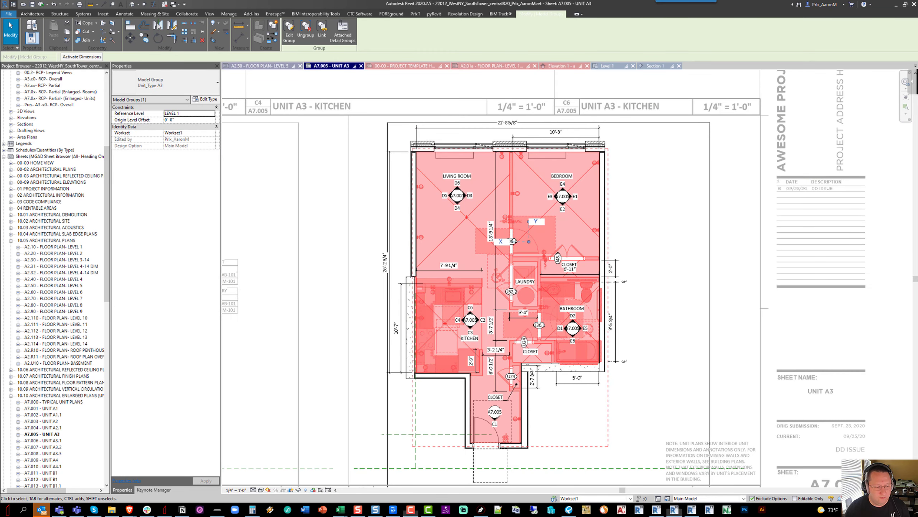
# Step: Turn on visibility of the FLOORS/ROOFS-FINISH-INTERIOR filter in the "A7.0x- Floor Plan- Unit" view template and apply the template
pyautogui.click(367, 273)
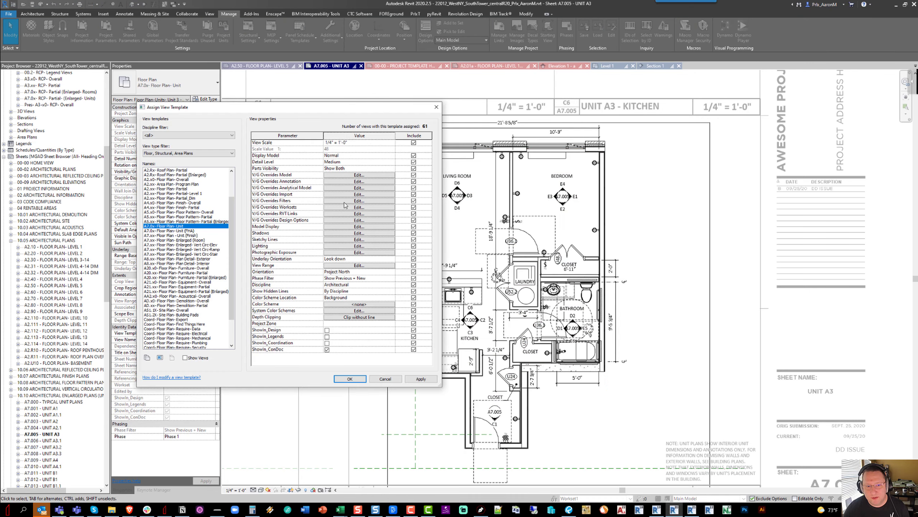
pyautogui.click(345, 202)
pyautogui.click(263, 233)
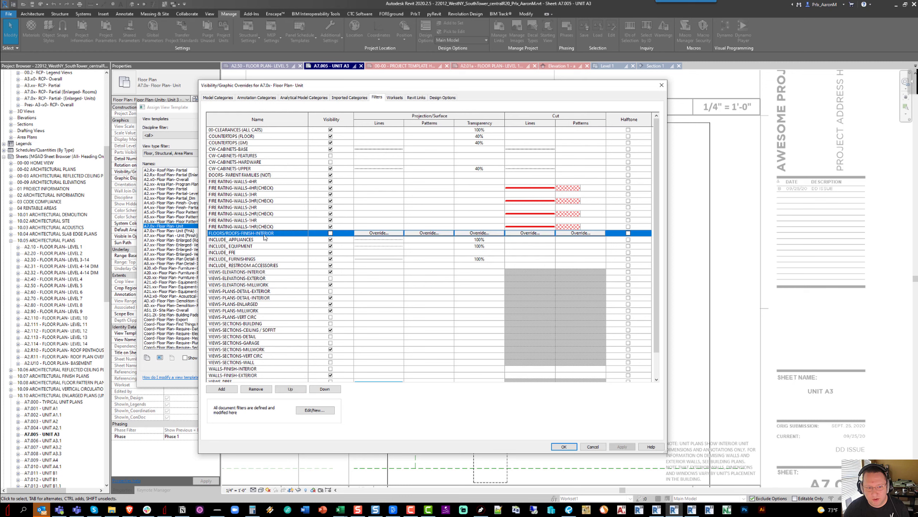
pyautogui.click(331, 233)
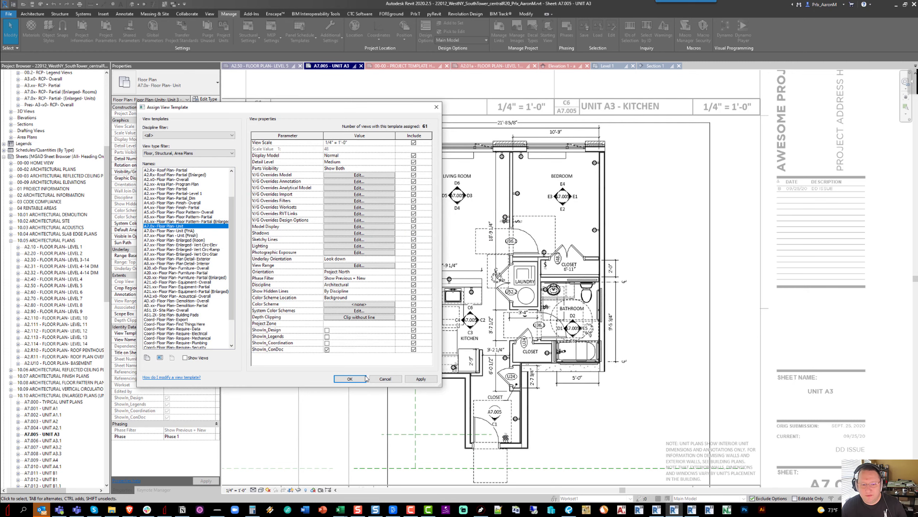
pyautogui.click(362, 378)
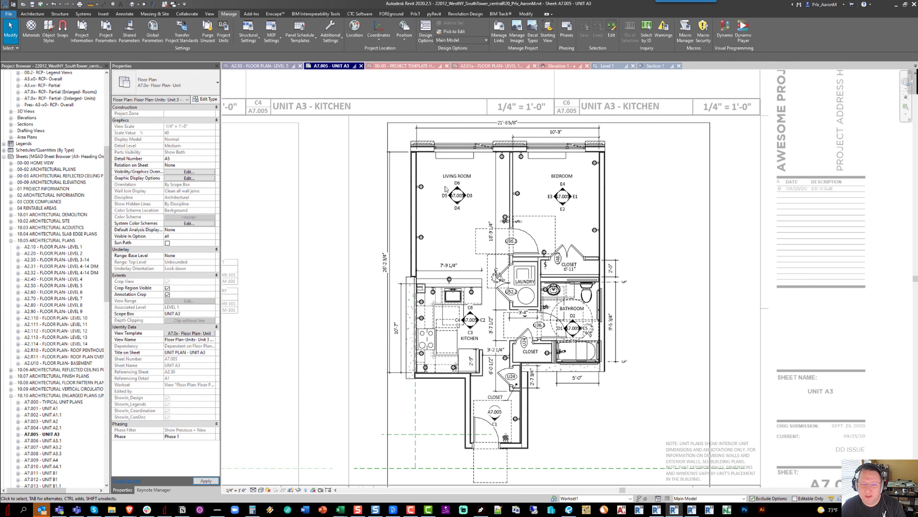
# Step: Examine the interior finish element FLOOR-FIN-INT- LM-101 covering the living room and bedroom, then clear the selection
pyautogui.scroll(5, 429, 161)
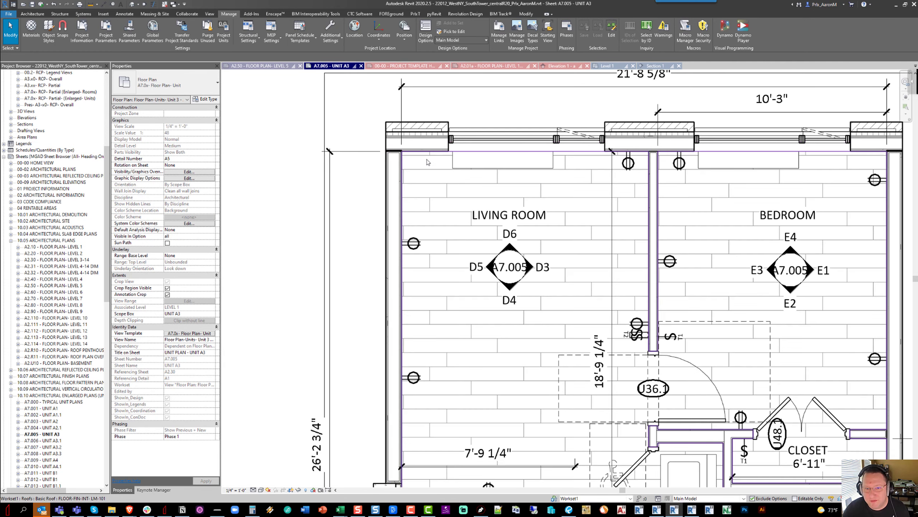
pyautogui.click(427, 159)
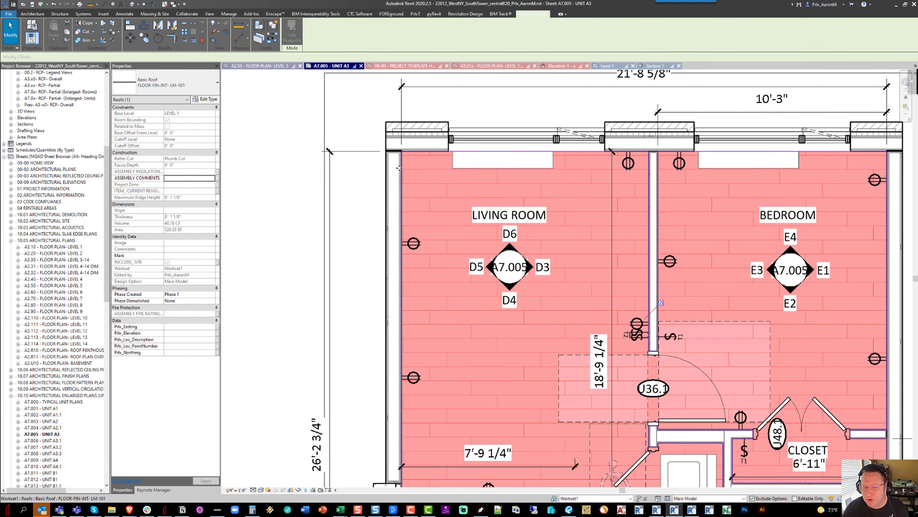
pyautogui.scroll(-6, 400, 170)
pyautogui.scroll(3, 409, 199)
pyautogui.press('Escape')
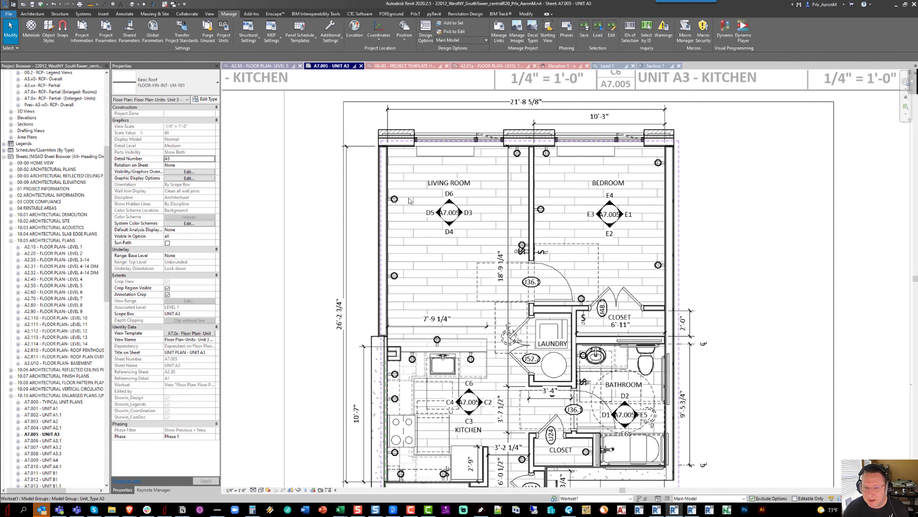
# Step: Select the Unit_Type A3 model group together with the plan's dimensions and temporarily isolate these elements in the view
pyautogui.click(411, 200)
pyautogui.scroll(-3, 411, 200)
pyautogui.scroll(2, 412, 200)
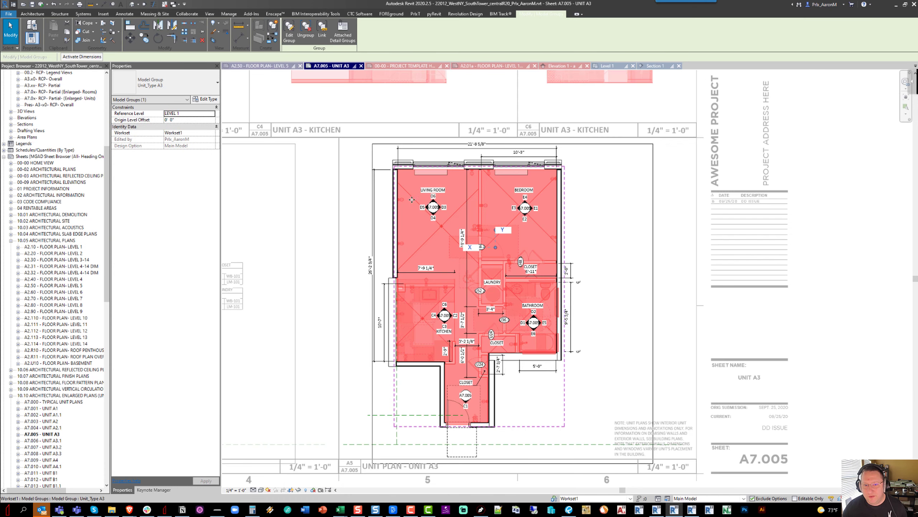
pyautogui.keyDown('ctrl'); pyautogui.click(399, 152); pyautogui.keyUp('ctrl')
pyautogui.keyDown('ctrl'); pyautogui.click(379, 168); pyautogui.keyUp('ctrl')
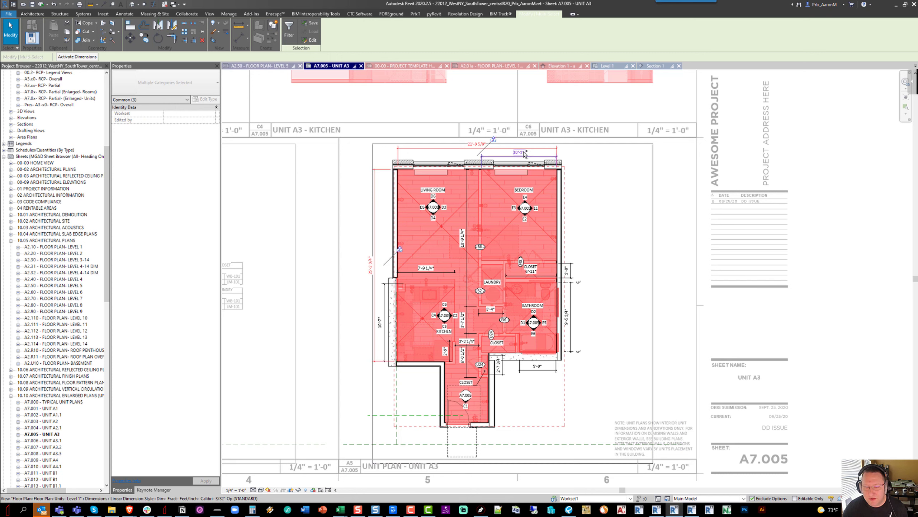
pyautogui.keyDown('ctrl'); pyautogui.click(524, 154); pyautogui.keyUp('ctrl')
pyautogui.keyDown('ctrl'); pyautogui.click(571, 271); pyautogui.keyUp('ctrl')
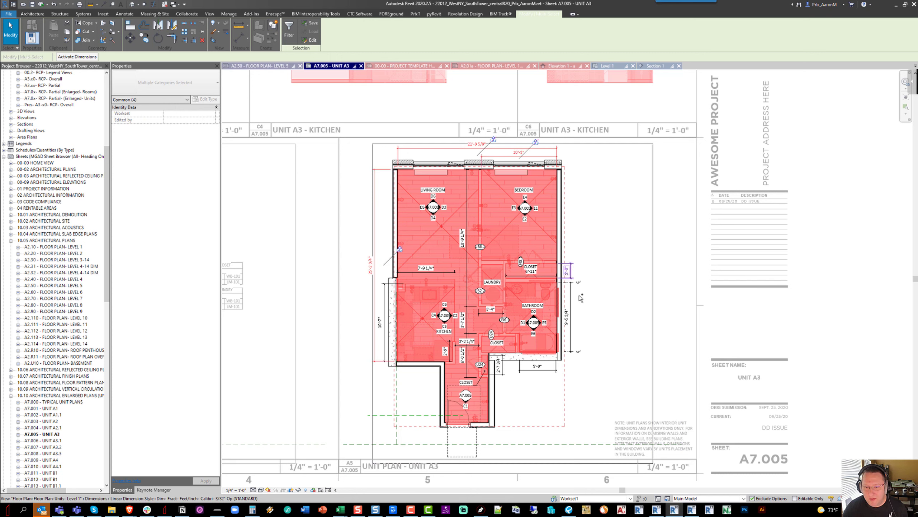
pyautogui.keyDown('ctrl'); pyautogui.click(553, 302); pyautogui.keyUp('ctrl')
pyautogui.keyDown('ctrl'); pyautogui.click(512, 372); pyautogui.keyUp('ctrl')
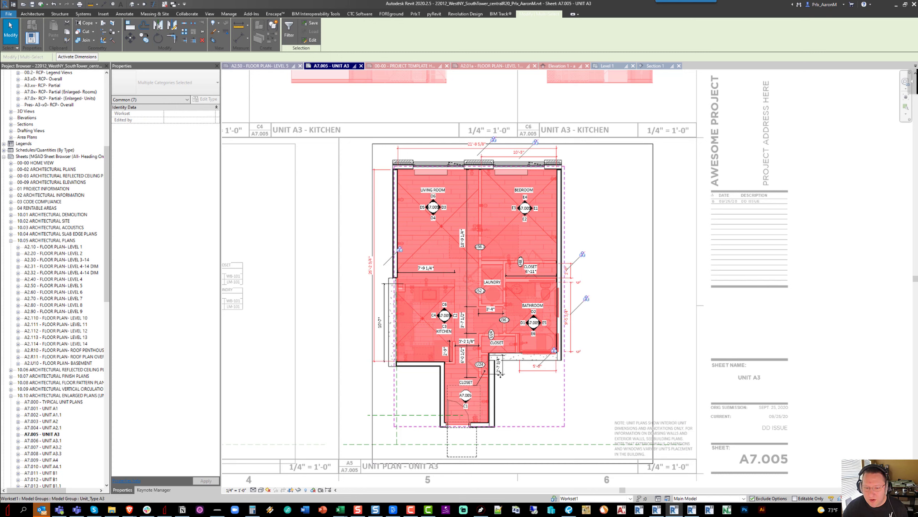
pyautogui.keyDown('ctrl'); pyautogui.click(467, 371); pyautogui.keyUp('ctrl')
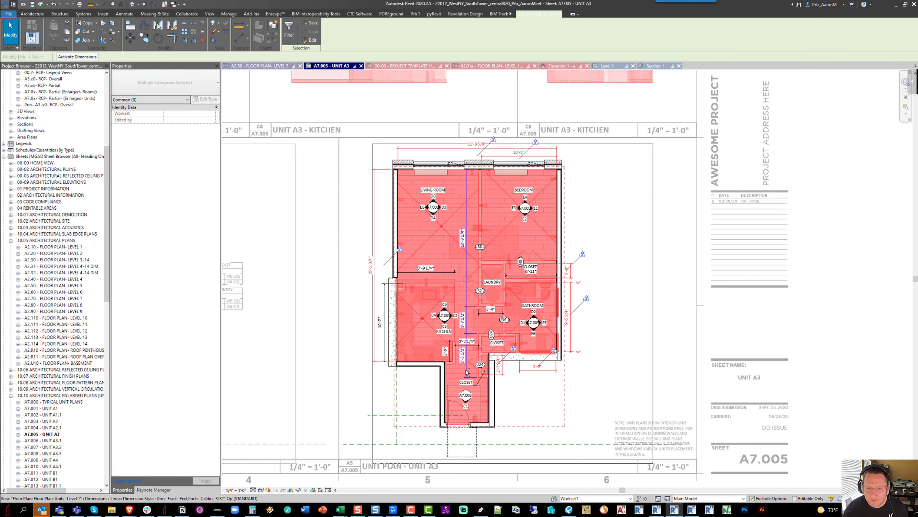
pyautogui.keyDown('ctrl'); pyautogui.click(445, 356); pyautogui.keyUp('ctrl')
pyautogui.keyDown('ctrl'); pyautogui.click(471, 344); pyautogui.keyUp('ctrl')
pyautogui.keyDown('ctrl'); pyautogui.click(491, 313); pyautogui.keyUp('ctrl')
pyautogui.keyDown('ctrl'); pyautogui.click(430, 270); pyautogui.keyUp('ctrl')
pyautogui.click(299, 489)
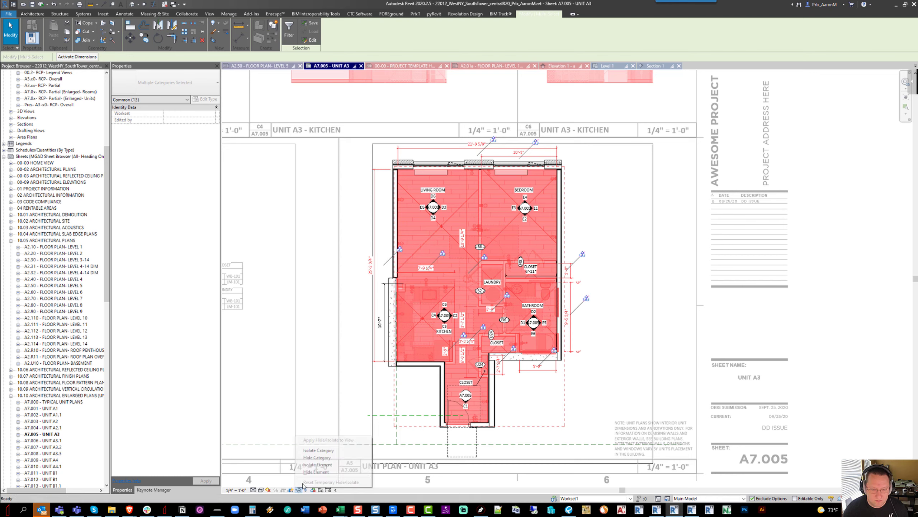
pyautogui.click(317, 464)
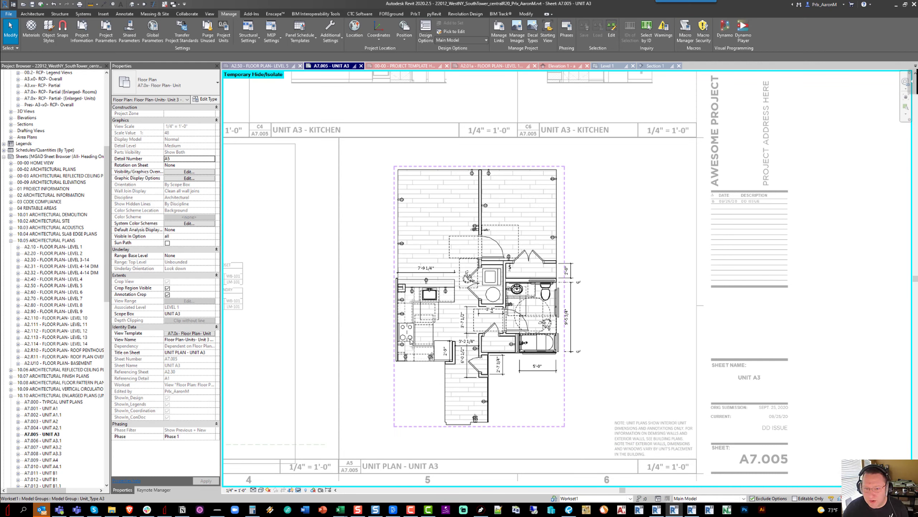
# Step: Add a vertical aligned dimension string outside the unit, from the back of the kitchen through the counter edge to the living room floor finish's far edge
pyautogui.click(124, 14)
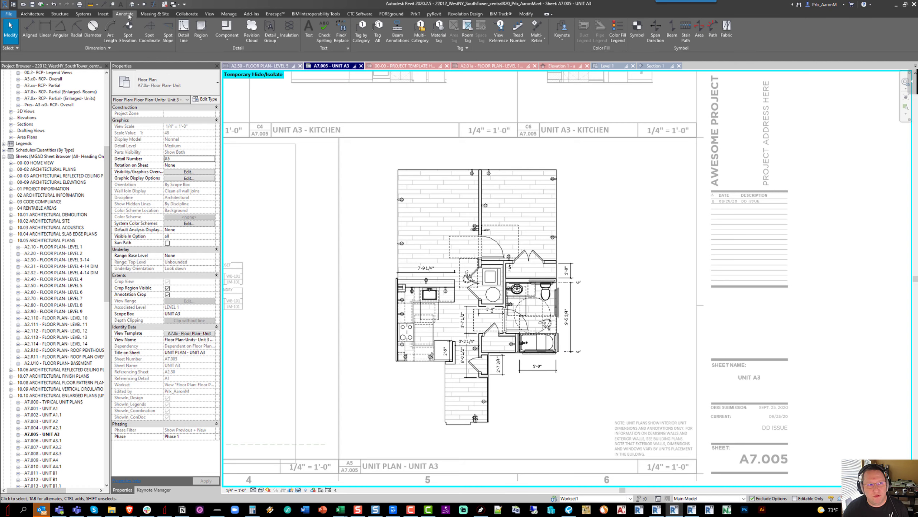
pyautogui.click(30, 30)
pyautogui.scroll(4, 399, 343)
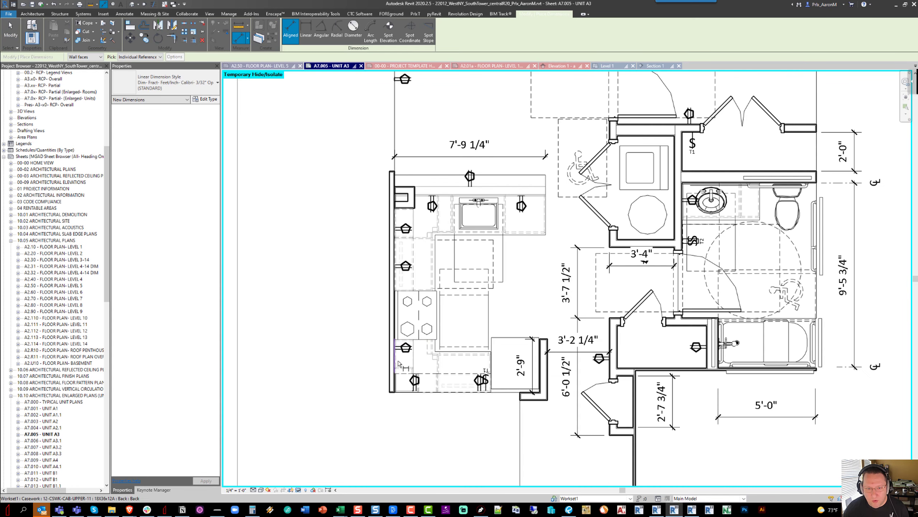
pyautogui.scroll(5, 508, 395)
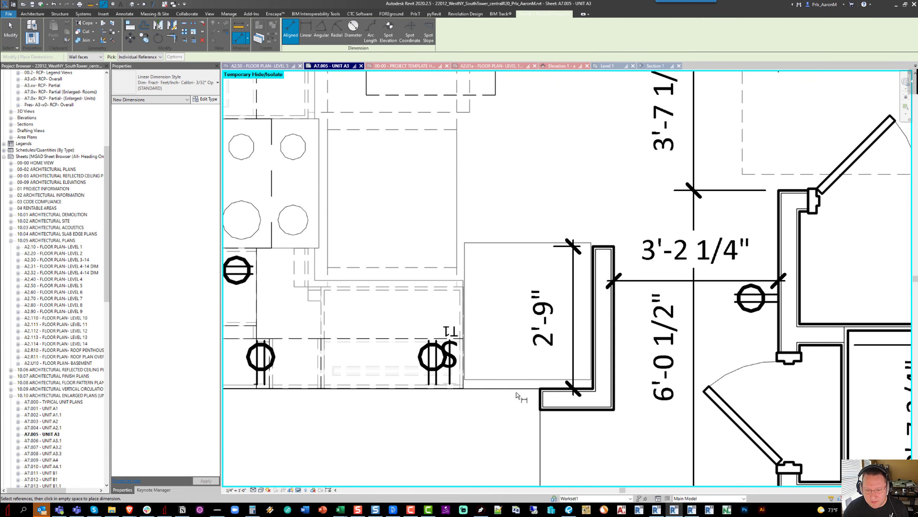
pyautogui.press('Tab')
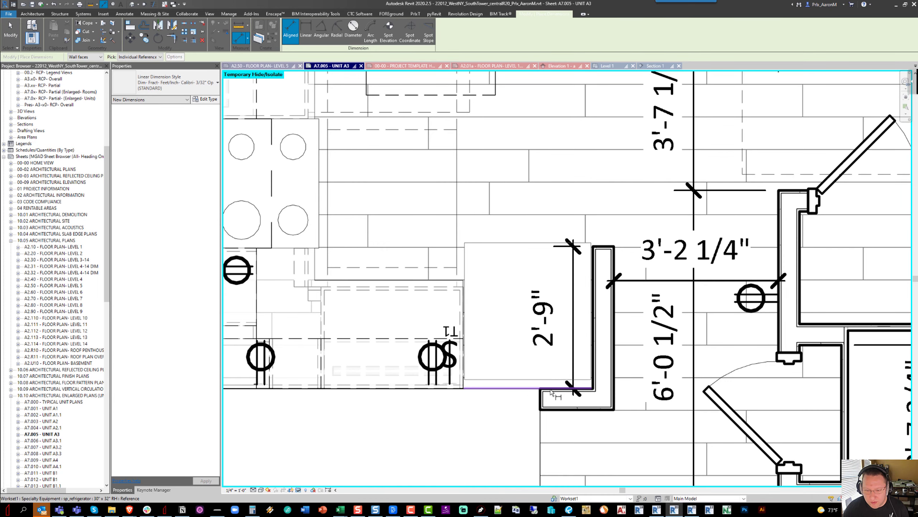
pyautogui.scroll(-6, 551, 391)
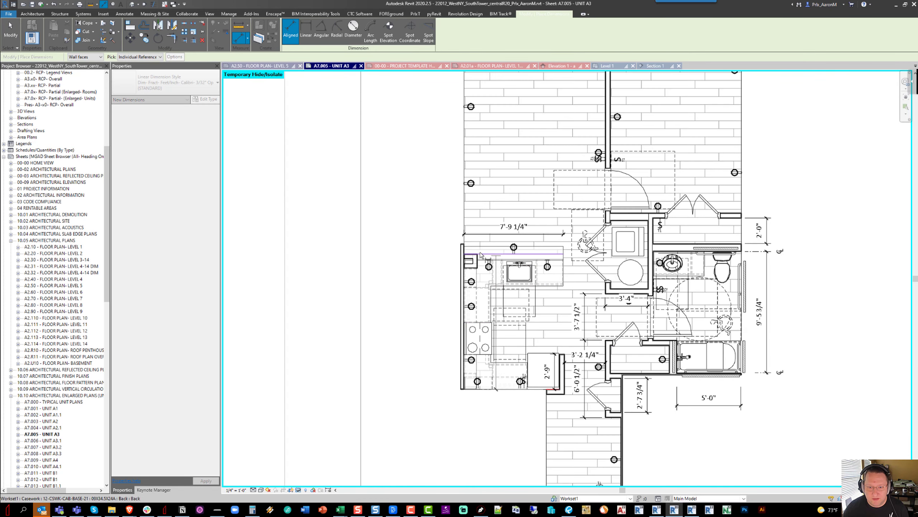
pyautogui.scroll(4, 467, 248)
pyautogui.click(494, 246)
pyautogui.scroll(-6, 494, 247)
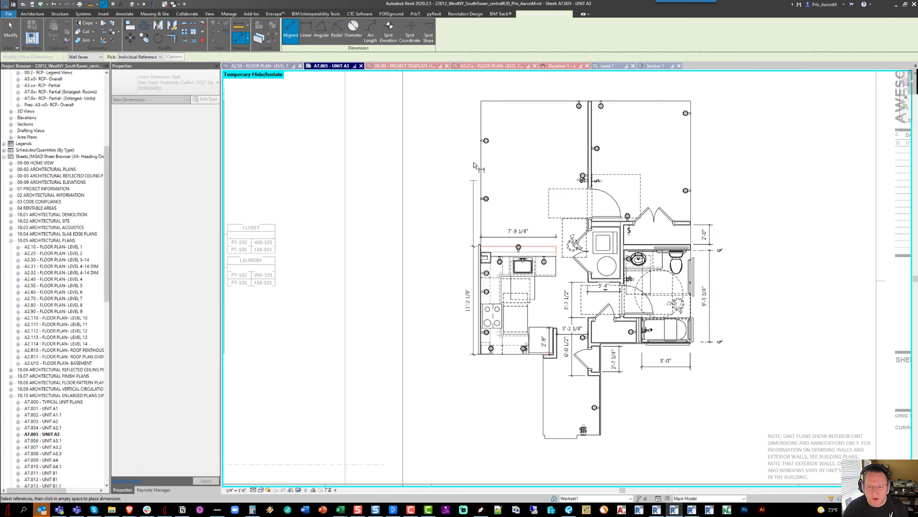
pyautogui.moveTo(502, 122); pyautogui.dragTo(490, 234, button='middle')
pyautogui.scroll(4, 486, 201)
pyautogui.click(486, 224)
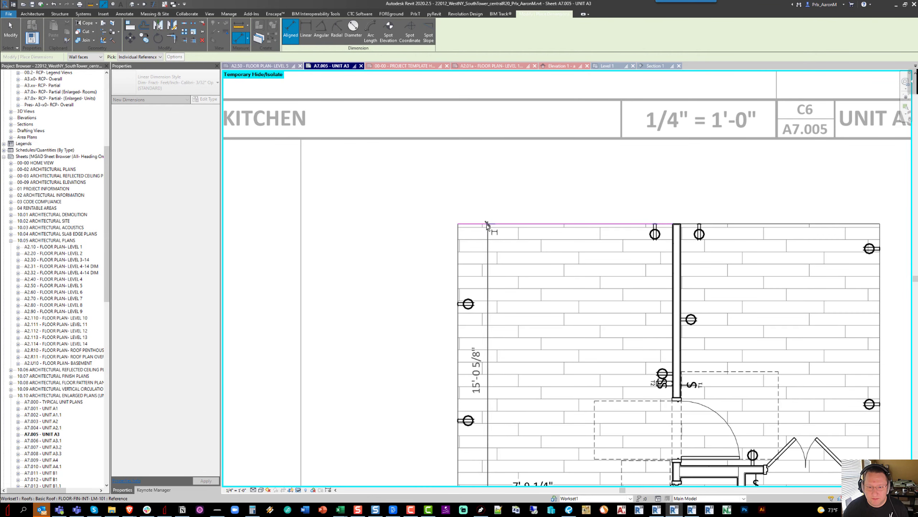
pyautogui.scroll(-5, 487, 224)
pyautogui.click(412, 304)
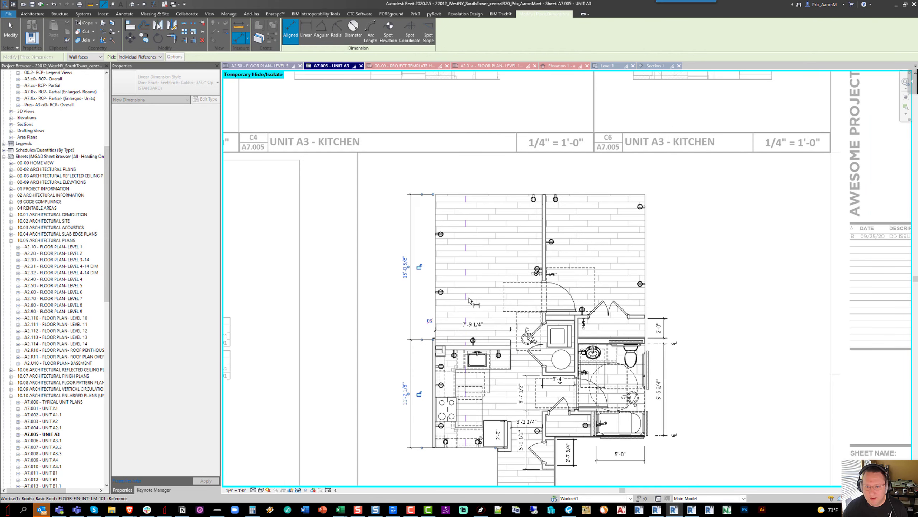
# Step: Add a horizontal aligned dimension string above the living room and bedroom, referencing the outer floor finish edges and both faces of the partition wall
pyautogui.scroll(4, 405, 220)
pyautogui.click(458, 220)
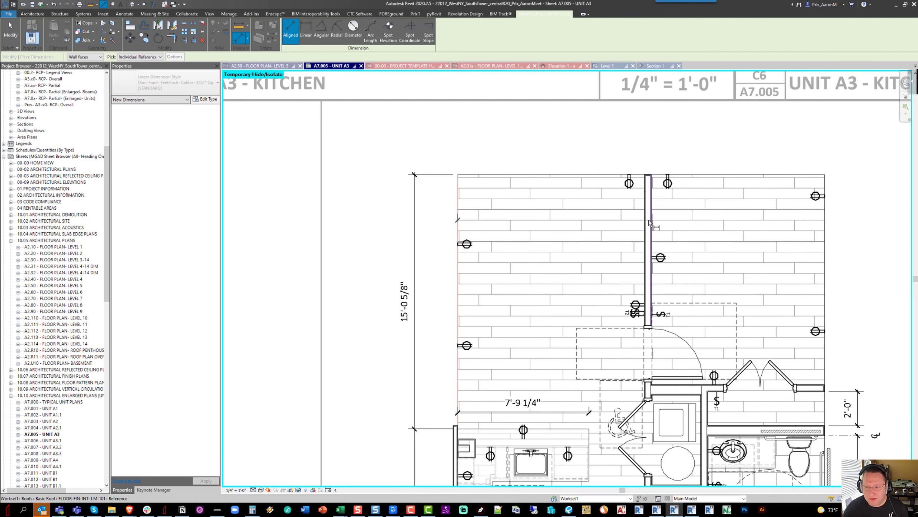
pyautogui.scroll(2, 650, 222)
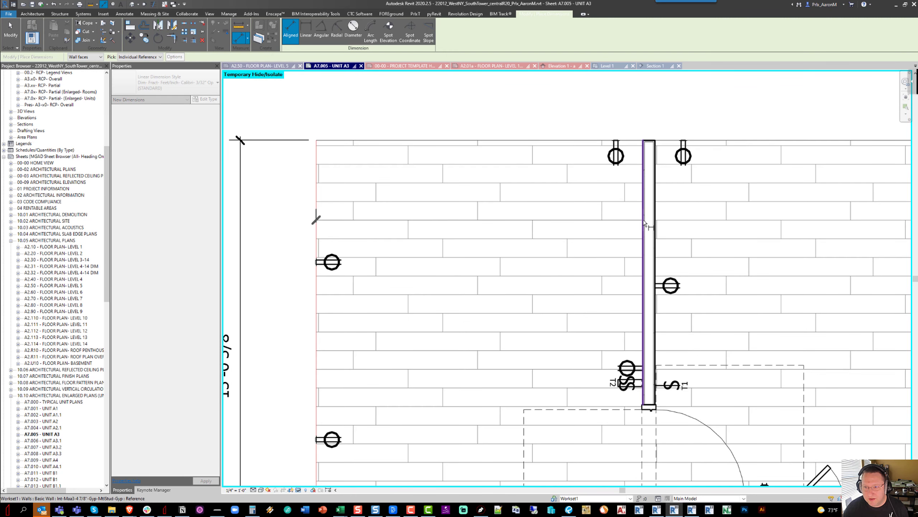
pyautogui.click(644, 223)
pyautogui.click(656, 223)
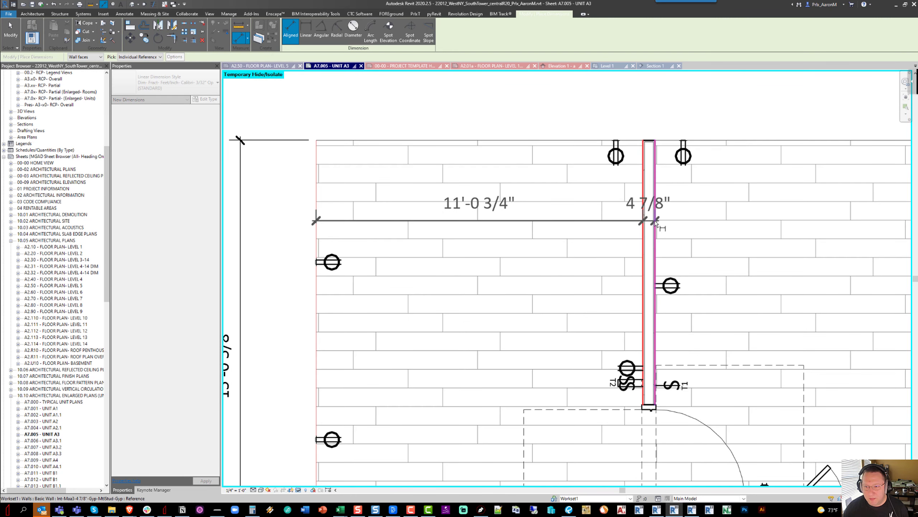
pyautogui.scroll(-4, 656, 224)
pyautogui.scroll(2, 763, 242)
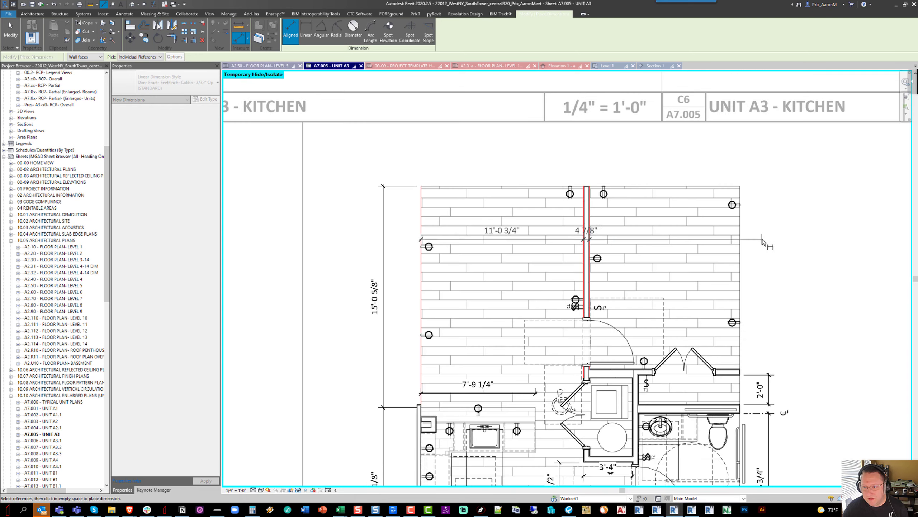
pyautogui.click(741, 239)
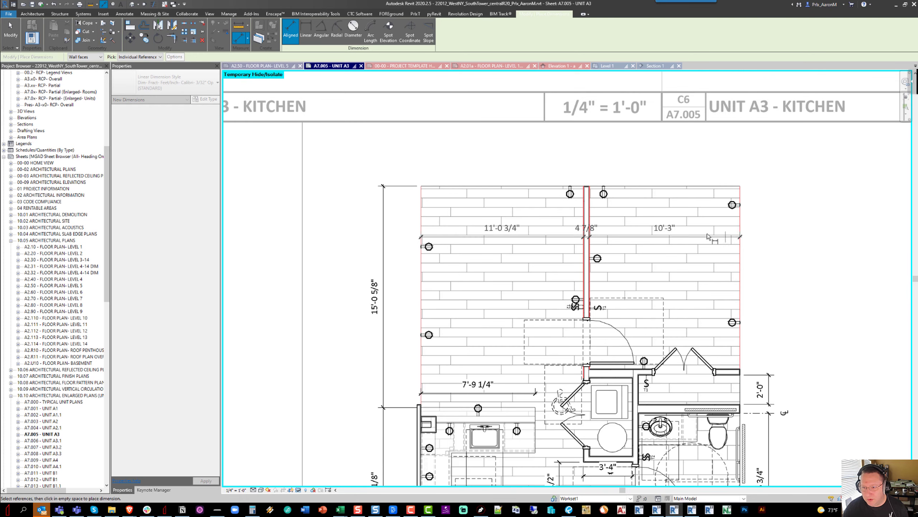
pyautogui.click(648, 162)
pyautogui.moveTo(571, 244); pyautogui.dragTo(543, 203, button='middle')
pyautogui.scroll(-2, 544, 202)
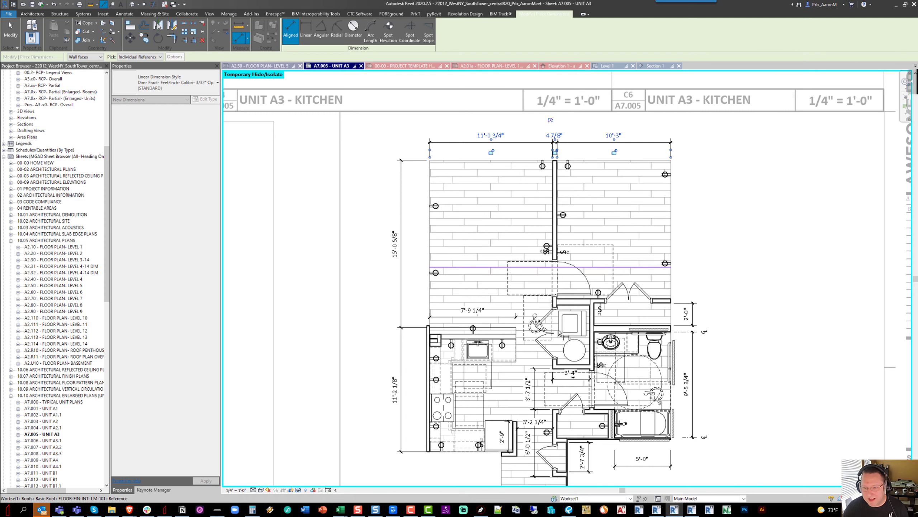
pyautogui.moveTo(569, 321); pyautogui.dragTo(563, 293, button='middle')
pyautogui.scroll(-2, 563, 296)
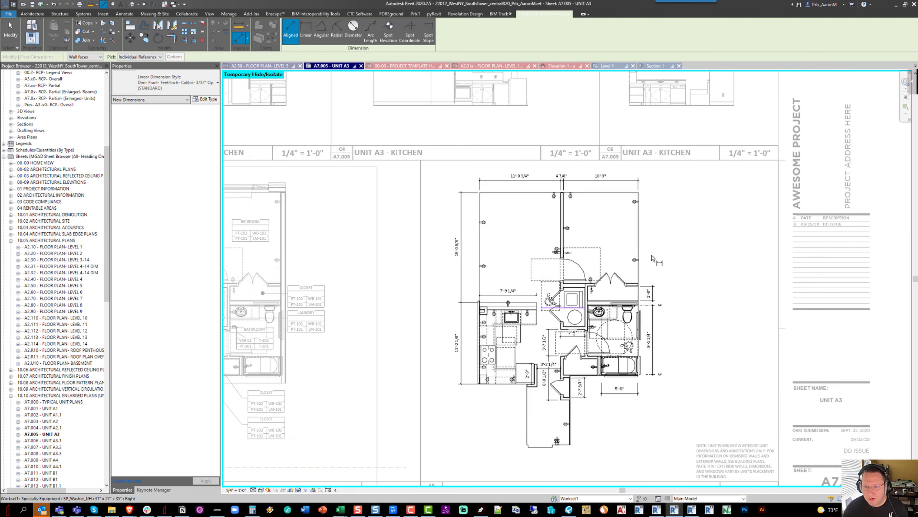
pyautogui.press('Escape')
pyautogui.press('Escape')
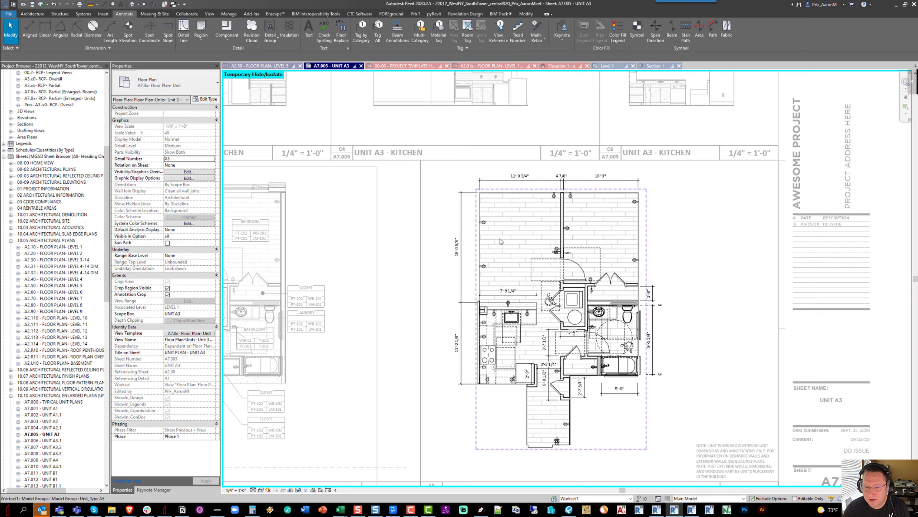
# Step: Reset the temporary isolation so all elements of the unit plan are displayed
pyautogui.click(298, 490)
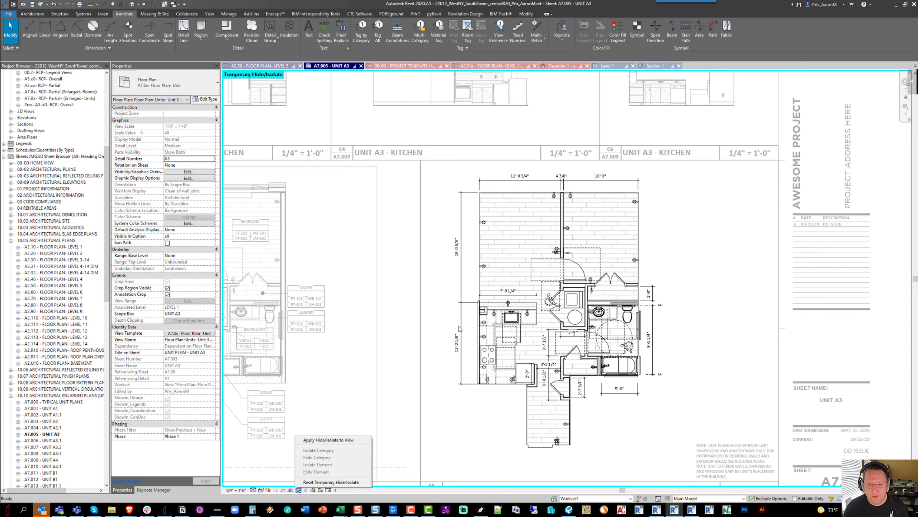
pyautogui.click(509, 257)
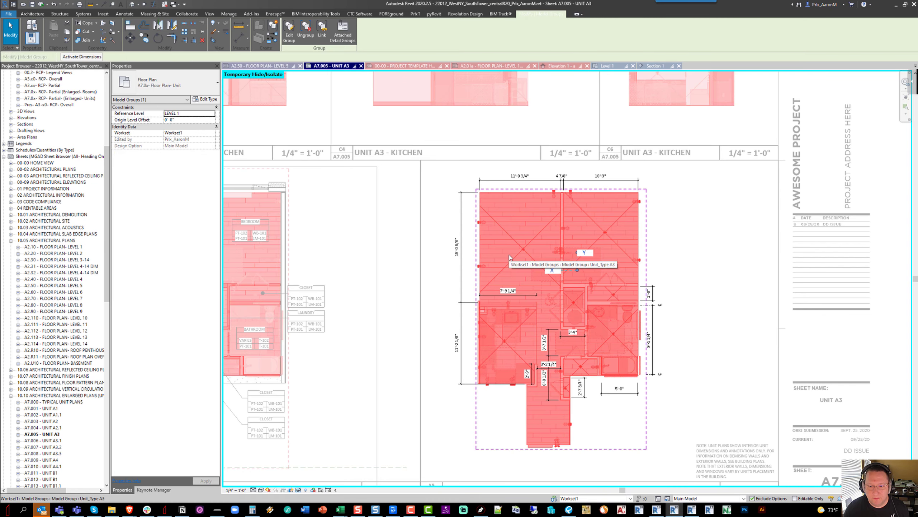
pyautogui.press('Escape')
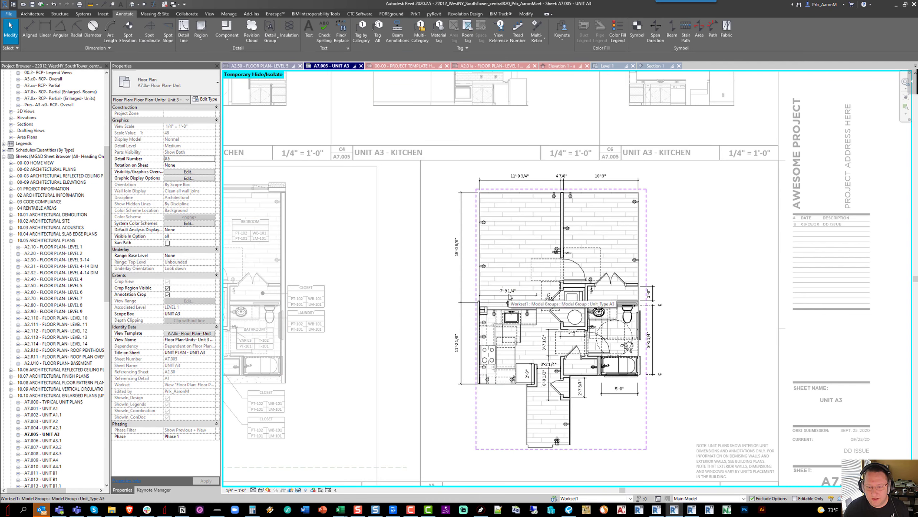
pyautogui.click(298, 489)
pyautogui.press('Escape')
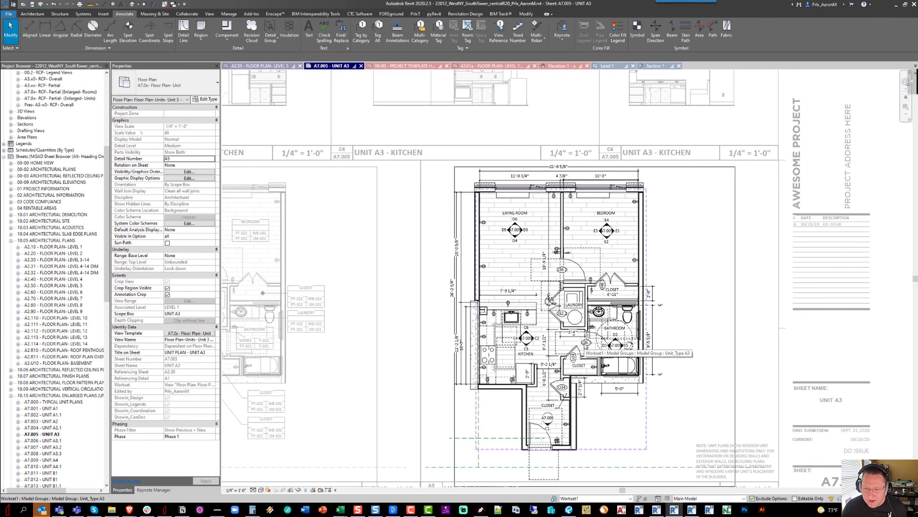
# Step: Edit the attached detail group "Unit Plan- 1/4"- Plan", add the new horizontal and vertical dimension strings, and finish the group edit
pyautogui.click(585, 344)
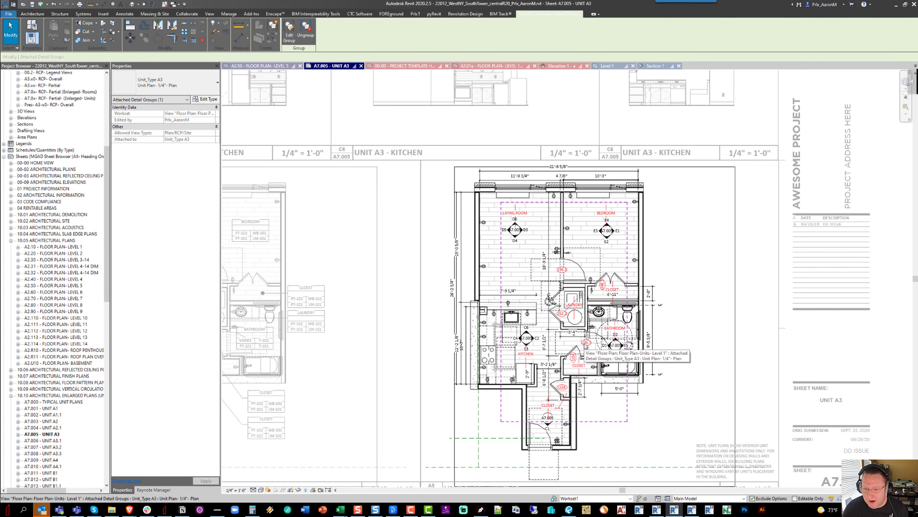
pyautogui.click(288, 32)
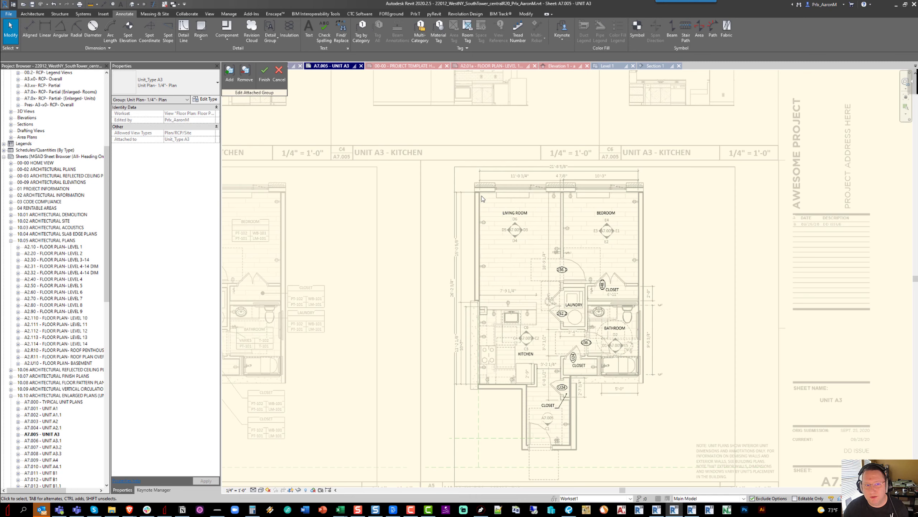
pyautogui.click(230, 74)
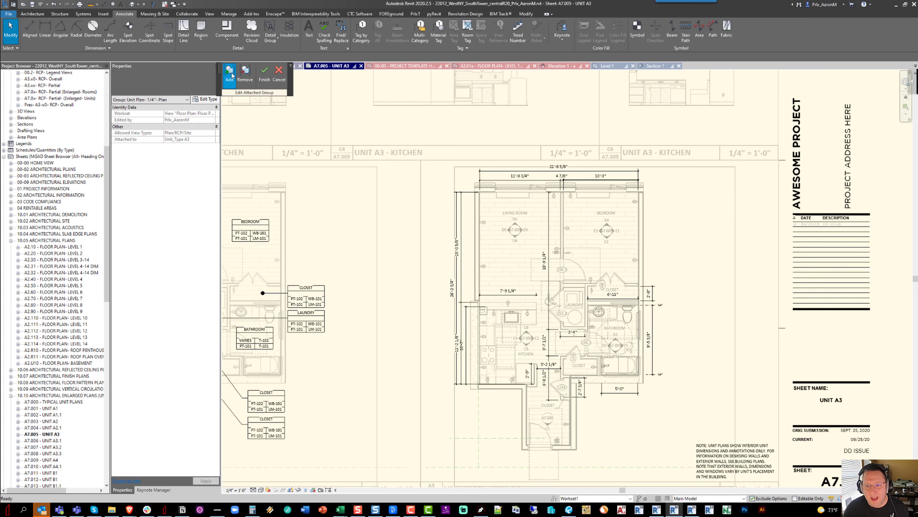
pyautogui.click(519, 181)
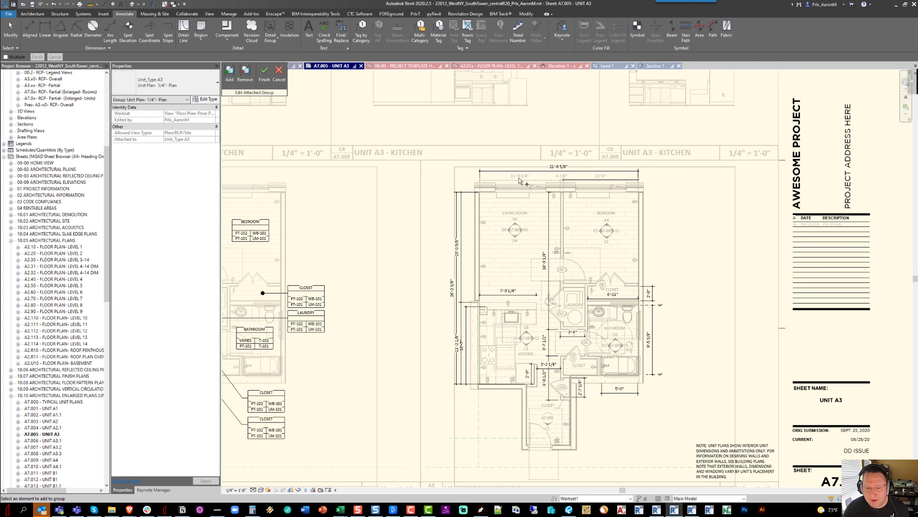
pyautogui.click(464, 288)
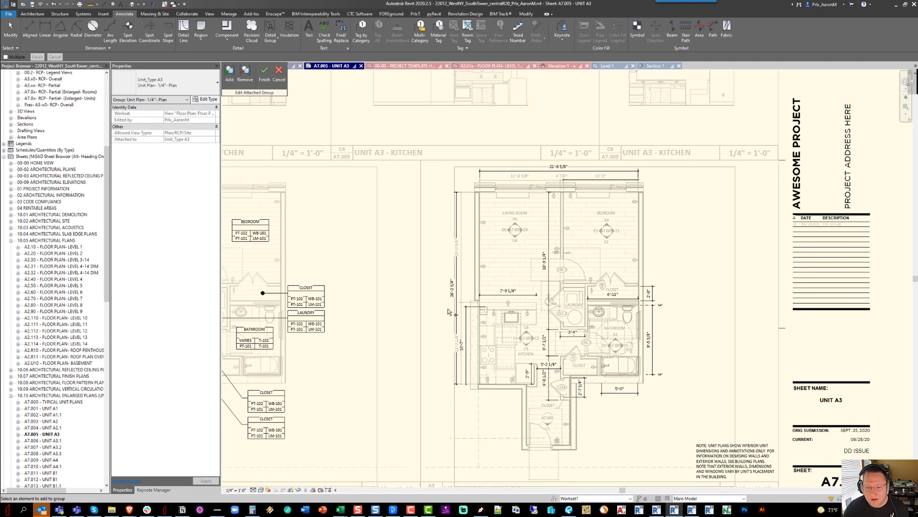
pyautogui.press('Escape')
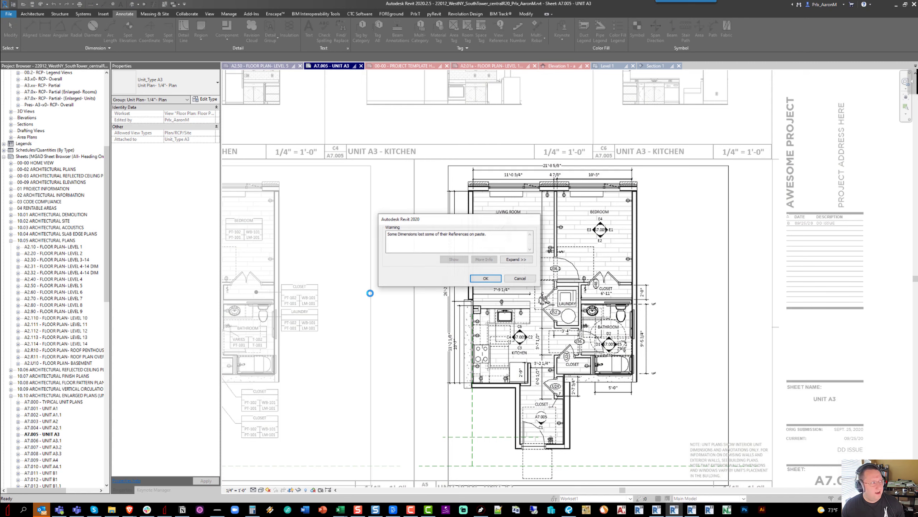
pyautogui.click(486, 278)
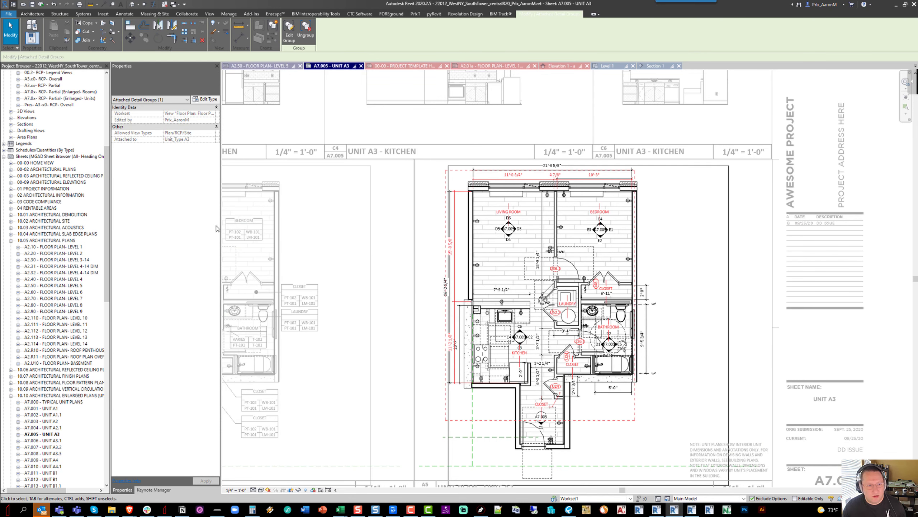
# Step: Locate the Unit_Type A3 model group in the project browser and select its attached detail group Unit Plan- 1/4"- Plan
pyautogui.scroll(-20, 99, 363)
pyautogui.scroll(-3, 99, 363)
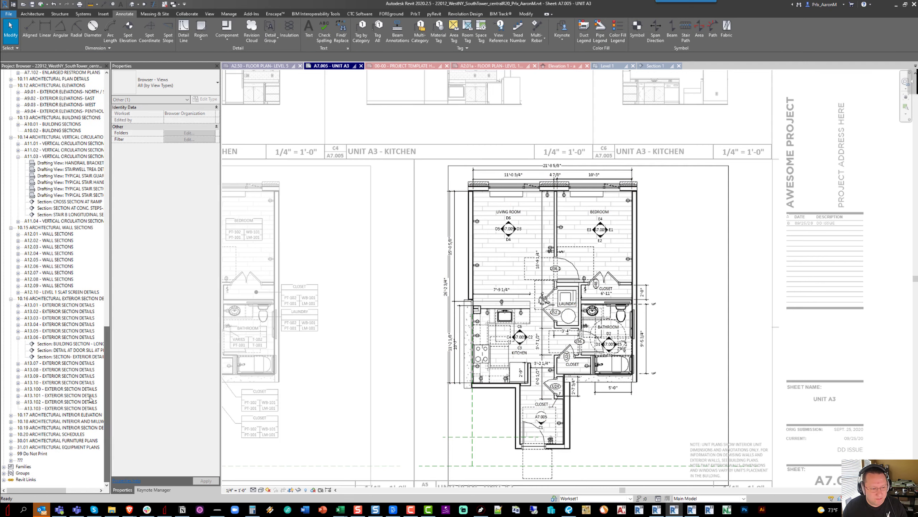
pyautogui.doubleClick(21, 473)
pyautogui.scroll(-18, 44, 440)
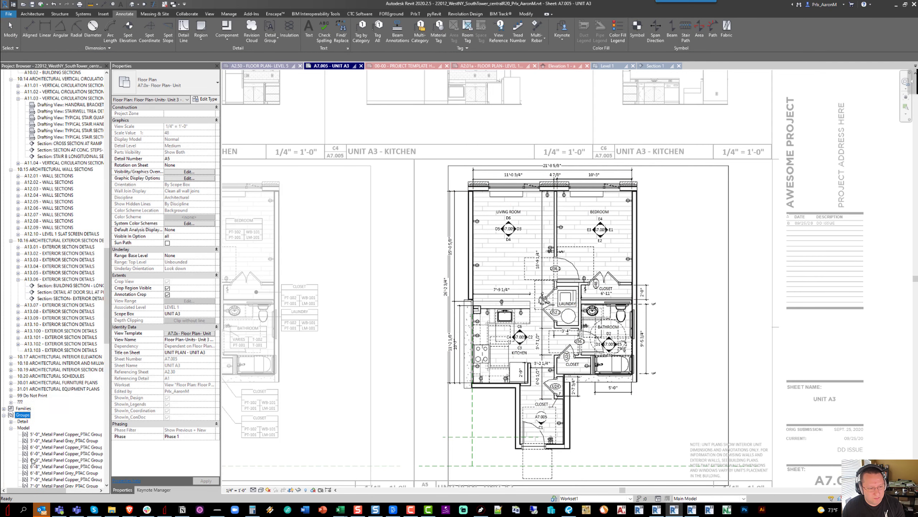
pyautogui.scroll(-7, 45, 440)
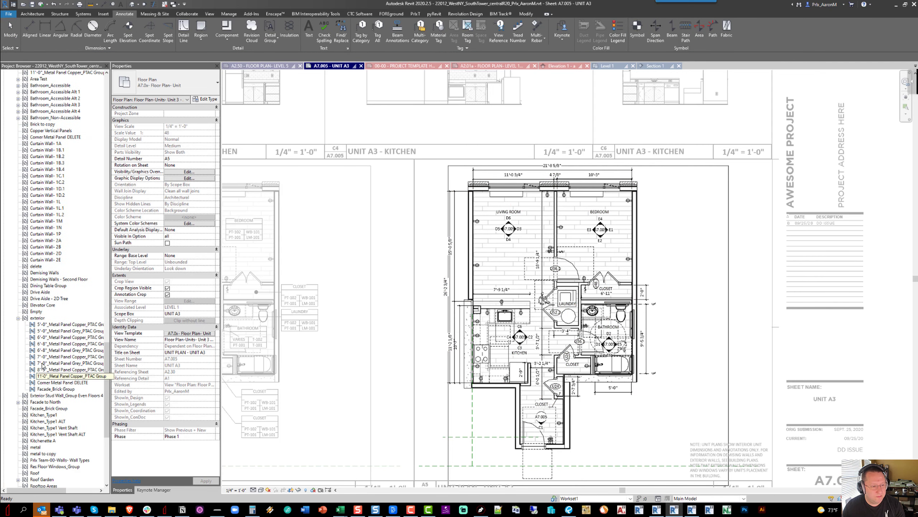
pyautogui.click(17, 318)
pyautogui.scroll(-5, 31, 347)
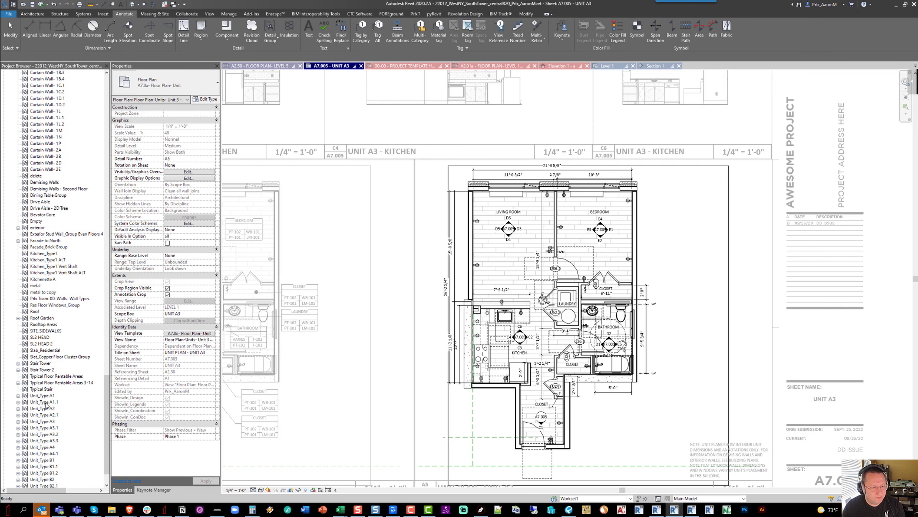
pyautogui.click(46, 408)
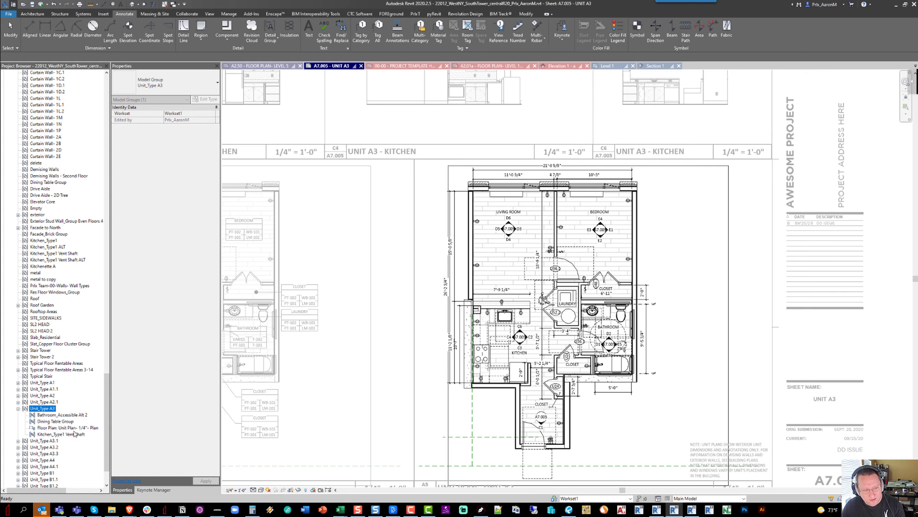
pyautogui.click(76, 428)
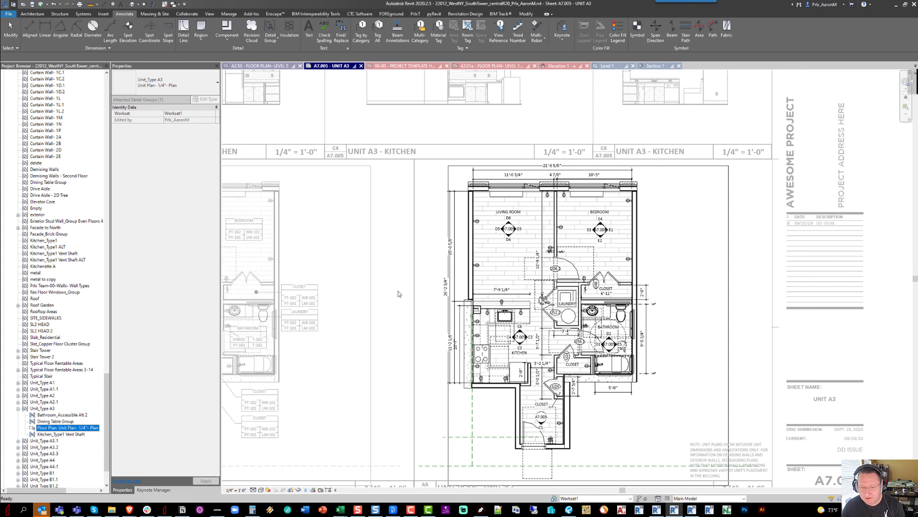
# Step: Review the save and reload commands offered for the Unit_Type A3 model group, and dismiss them without running any
pyautogui.click(45, 408)
pyautogui.rightClick(46, 409)
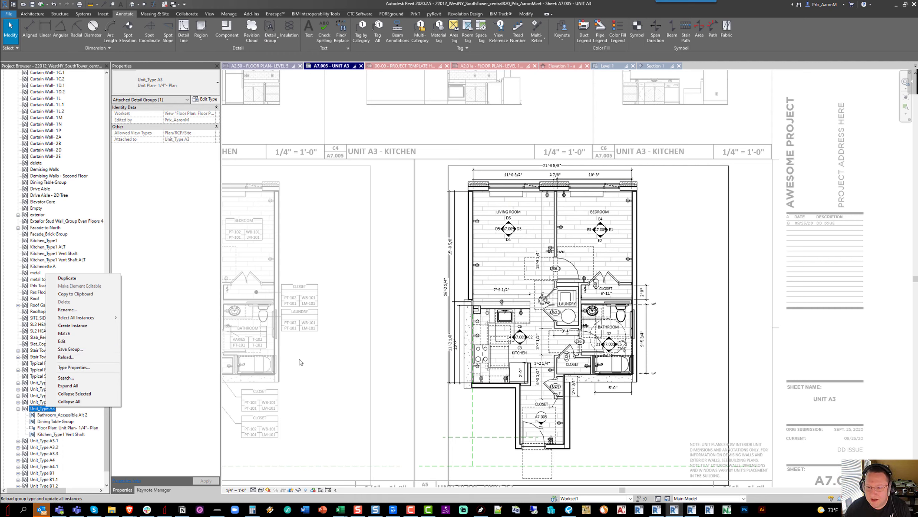
pyautogui.rightClick(677, 237)
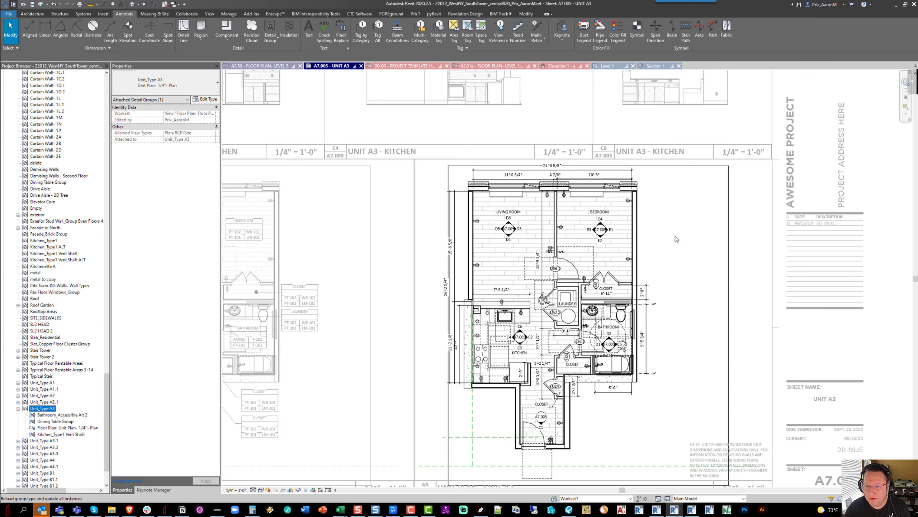
pyautogui.click(688, 242)
pyautogui.scroll(-2, 650, 244)
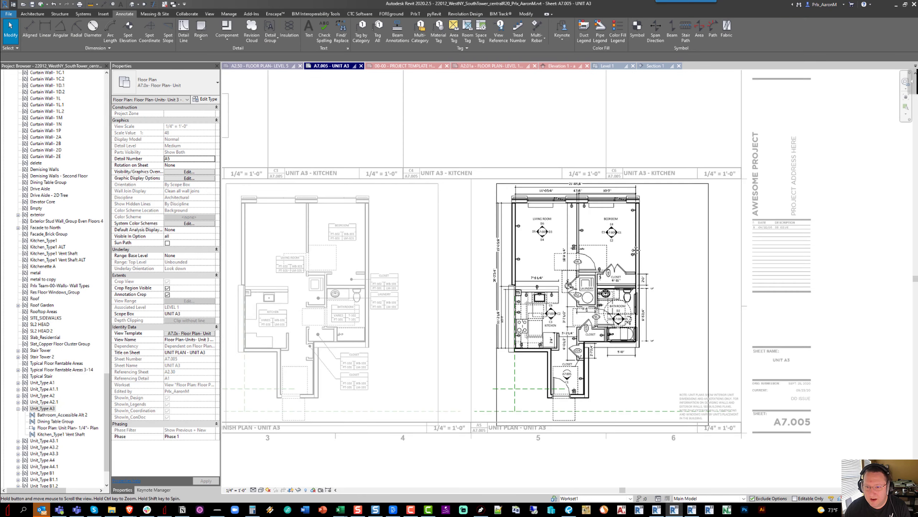
pyautogui.scroll(1, 661, 328)
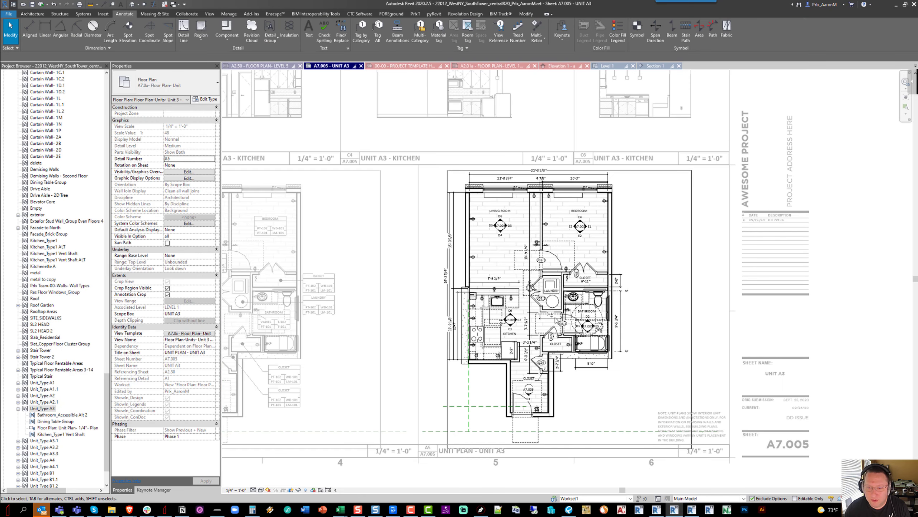
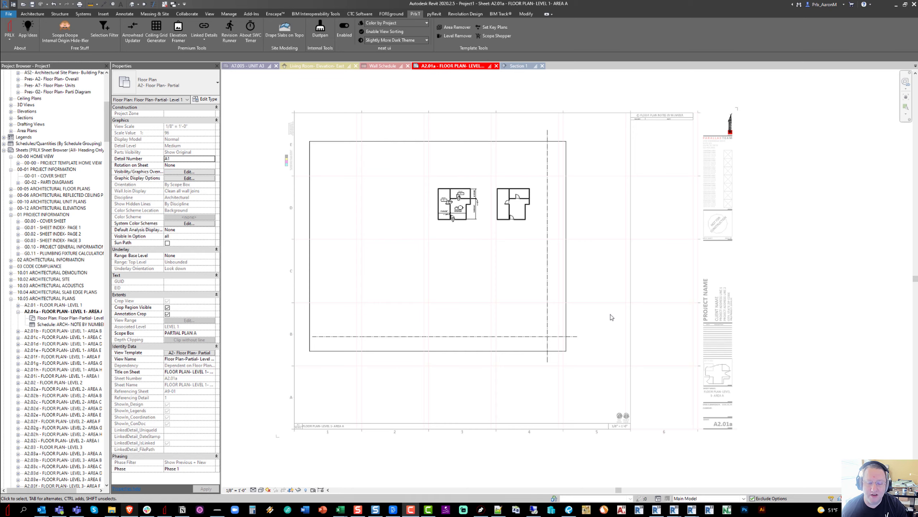
# Step: Save Sample Model Group 02 to the Desktop as Awesome 01.rvt, including its attached detail groups as views
pyautogui.scroll(3, 452, 225)
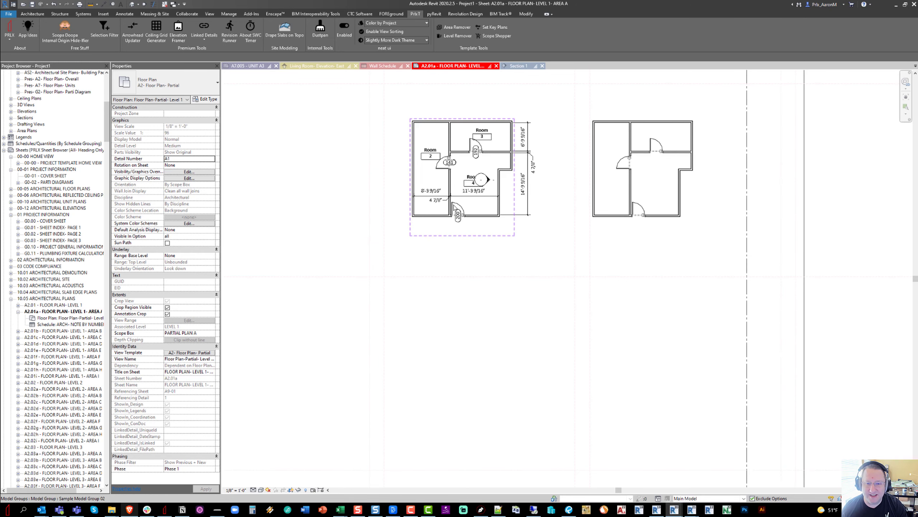
pyautogui.click(455, 207)
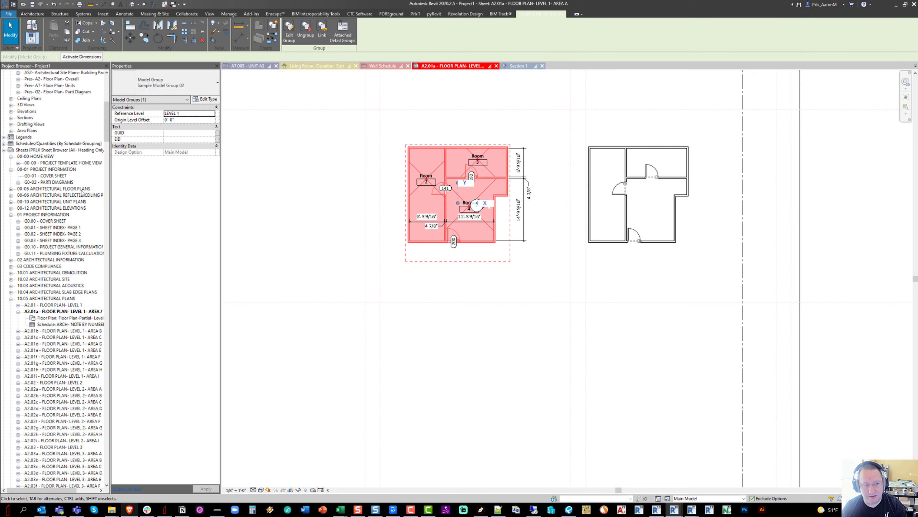
pyautogui.moveTo(106, 121); pyautogui.dragTo(108, 469)
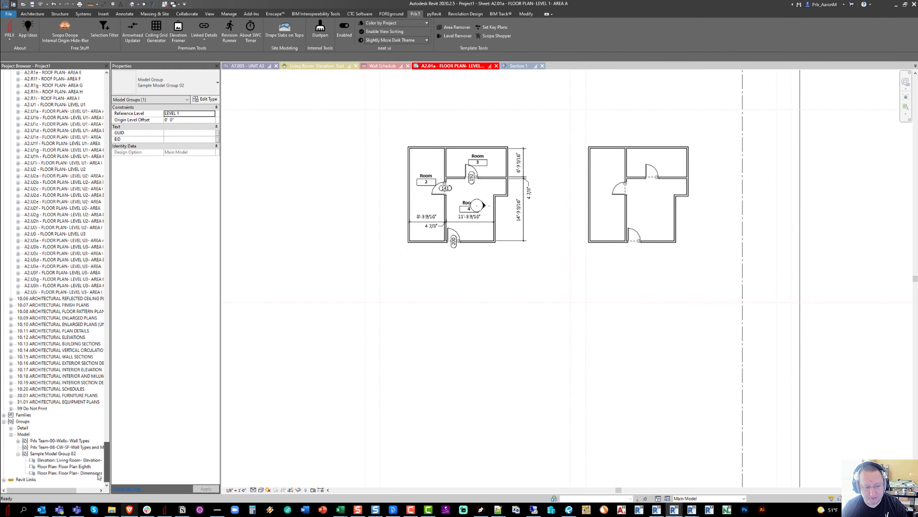
pyautogui.rightClick(59, 456)
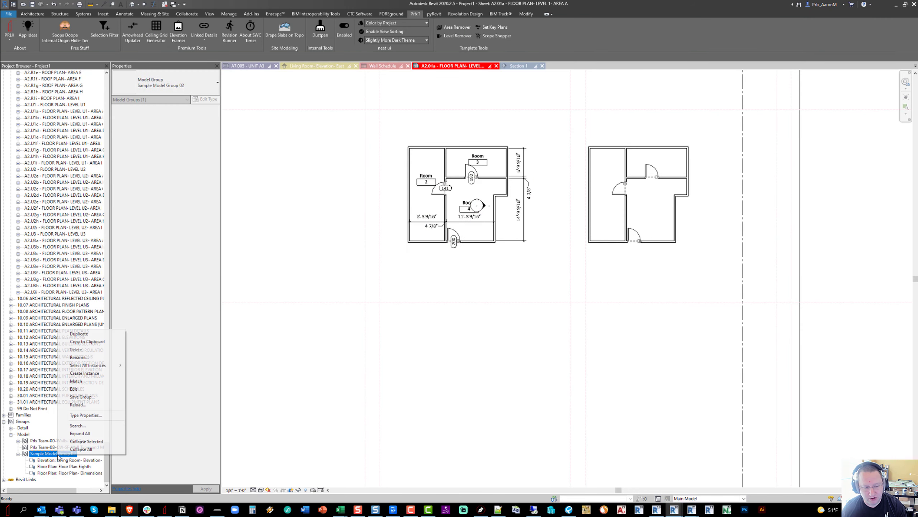
pyautogui.click(88, 398)
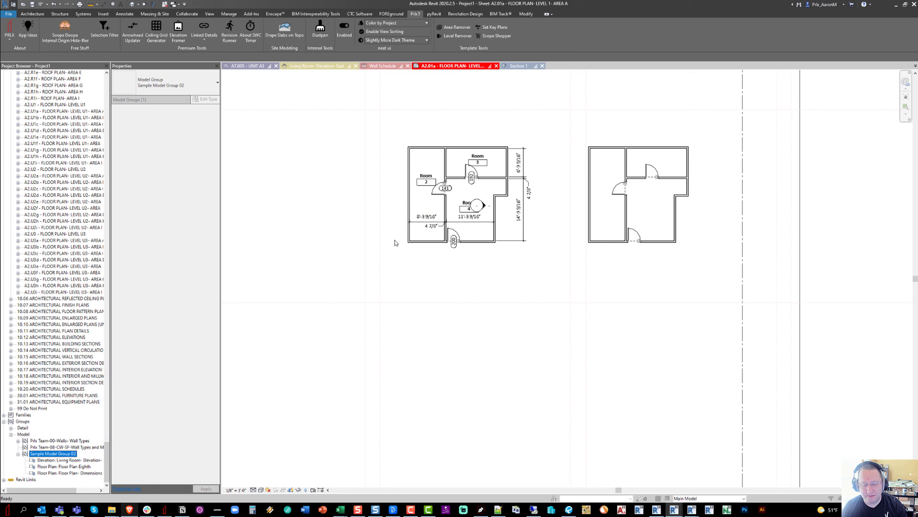
pyautogui.click(344, 234)
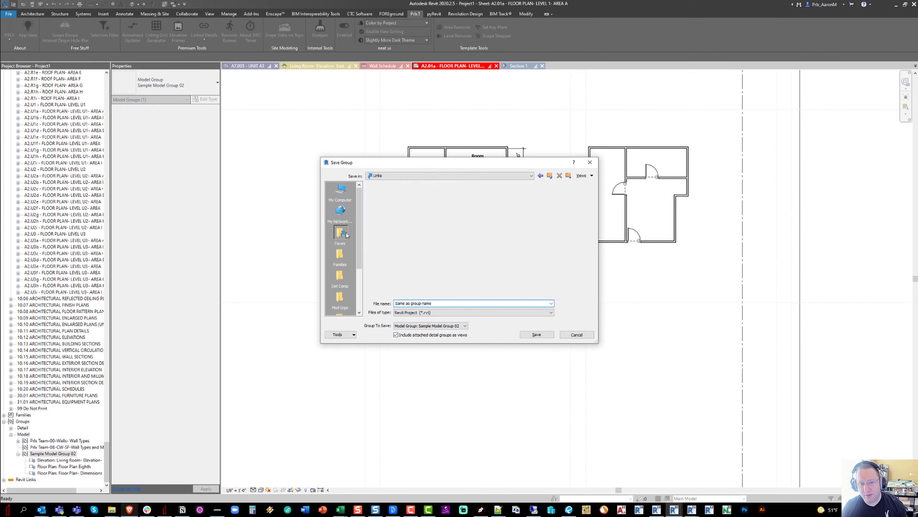
pyautogui.doubleClick(383, 200)
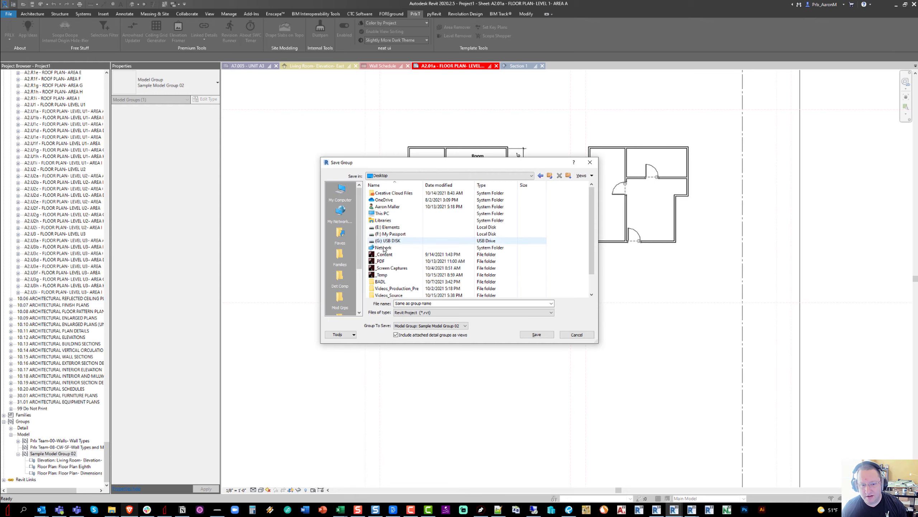
pyautogui.scroll(-1, 384, 248)
pyautogui.click(389, 281)
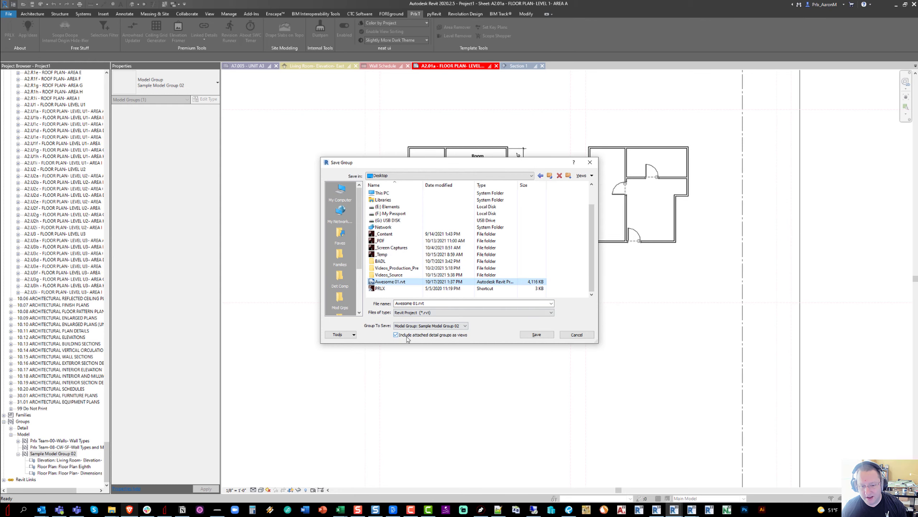
pyautogui.click(537, 335)
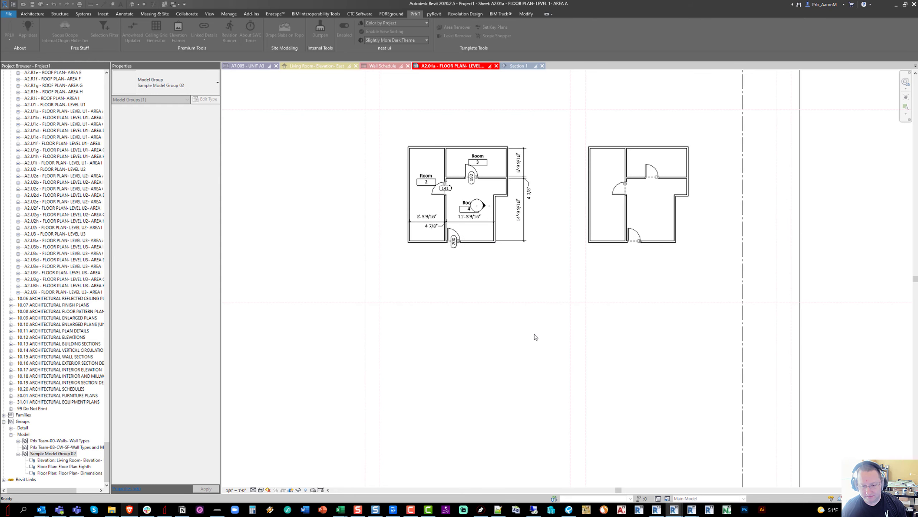
# Step: Create a new blank Revit project
pyautogui.click(9, 14)
pyautogui.moveTo(46, 42)
pyautogui.click(76, 36)
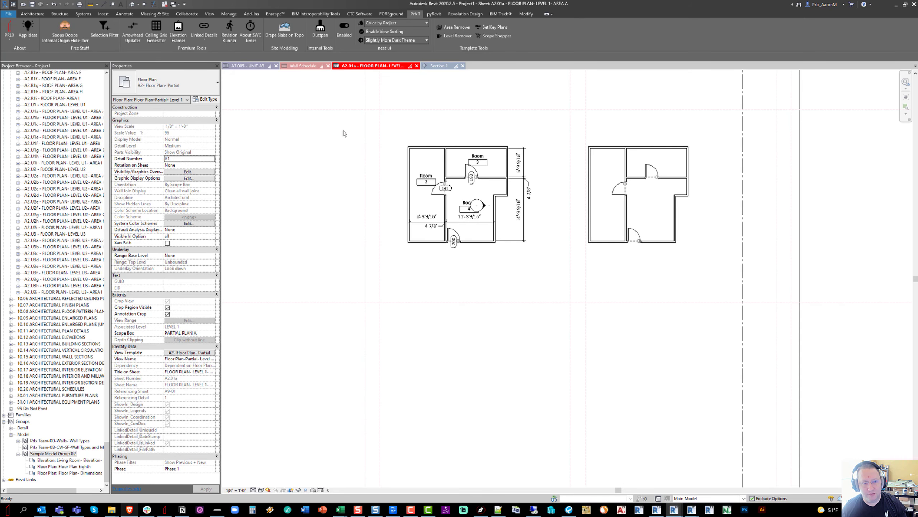
pyautogui.click(434, 276)
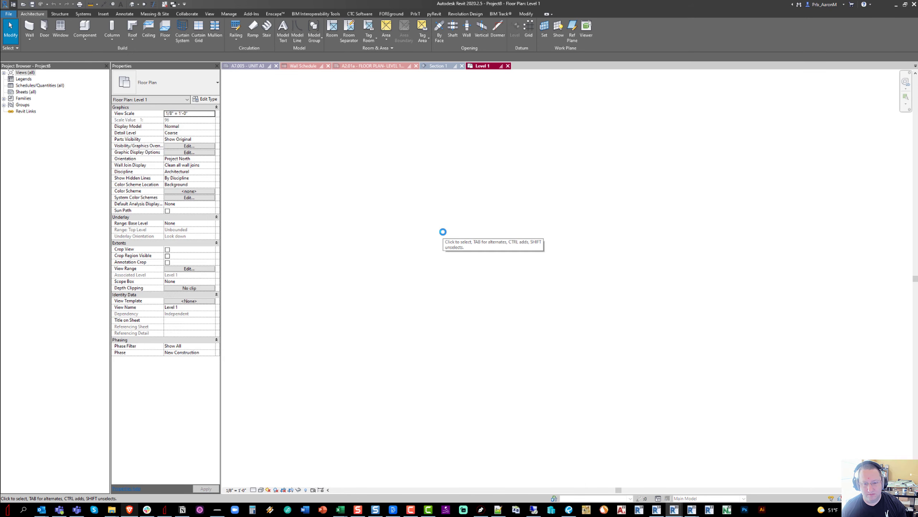
# Step: Load Awesome 01.rvt from the Desktop into the new project as a group
pyautogui.click(103, 13)
pyautogui.click(319, 30)
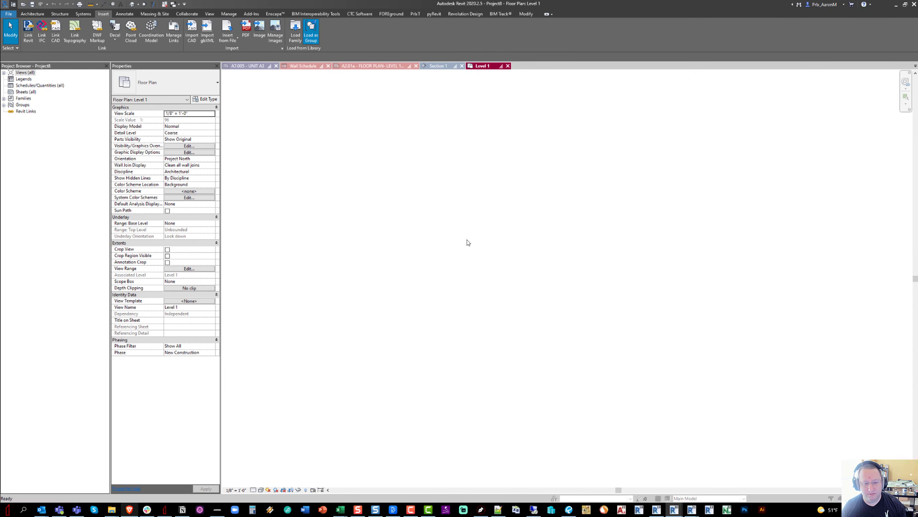
pyautogui.click(340, 216)
pyautogui.doubleClick(389, 280)
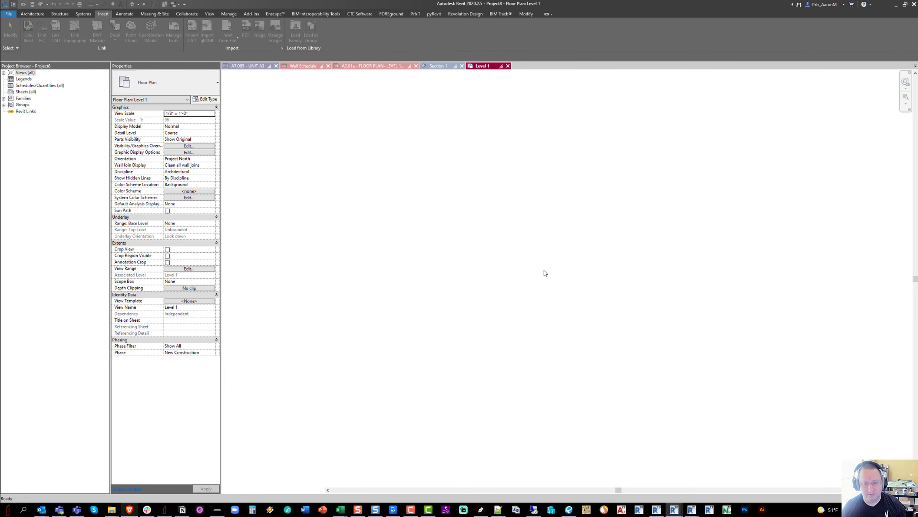
pyautogui.click(478, 283)
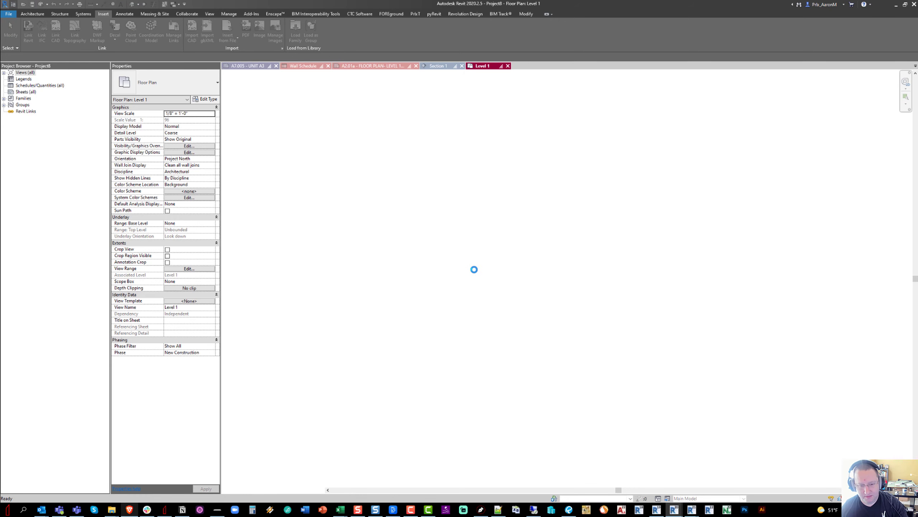
# Step: Place two instances of the Awesome 01 model group side by side in the Level 1 floor plan
pyautogui.click(32, 14)
pyautogui.click(315, 42)
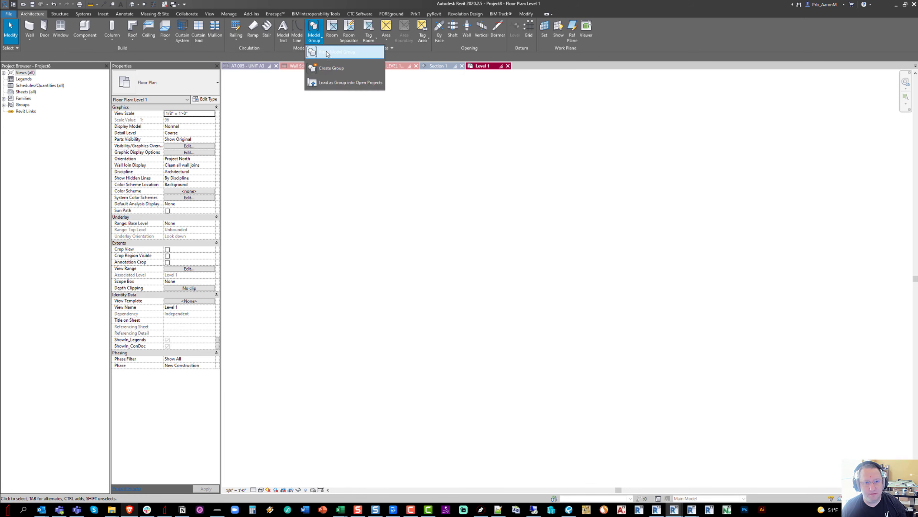
pyautogui.click(327, 65)
pyautogui.scroll(-5, 459, 245)
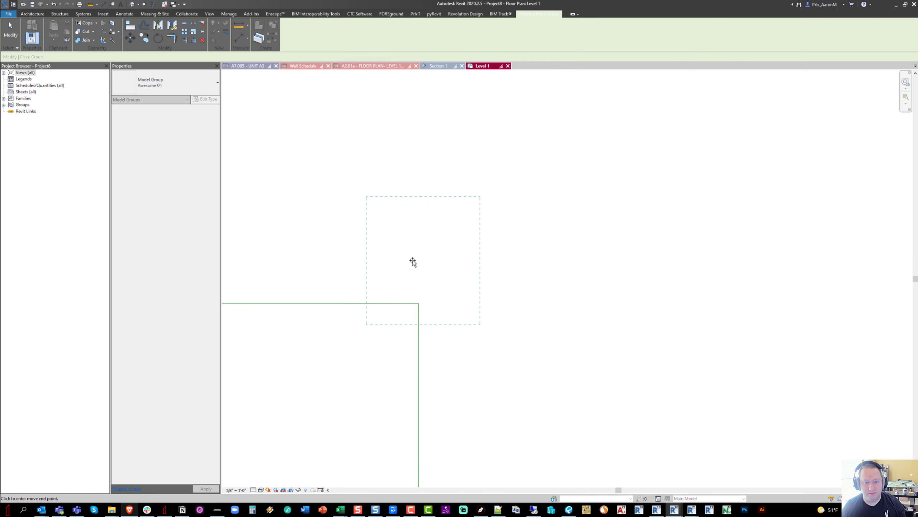
pyautogui.click(377, 311)
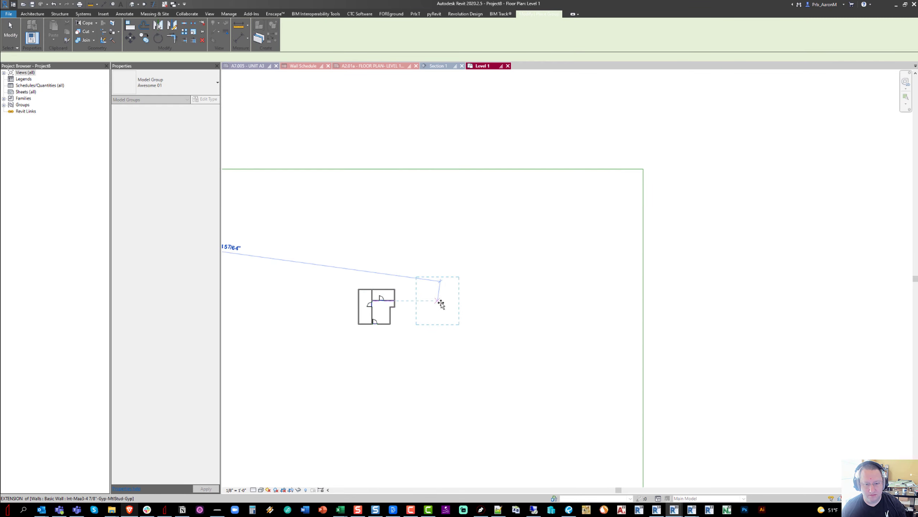
pyautogui.click(445, 306)
pyautogui.moveTo(377, 307); pyautogui.dragTo(401, 195, button='middle')
pyautogui.press('Escape')
# Step: Show the attached detail groups Floor Plan Eighth and Floor Plan- Dimensions on the first Awesome 01 instance
pyautogui.scroll(1, 377, 301)
pyautogui.click(376, 300)
pyautogui.scroll(1, 431, 243)
pyautogui.click(342, 34)
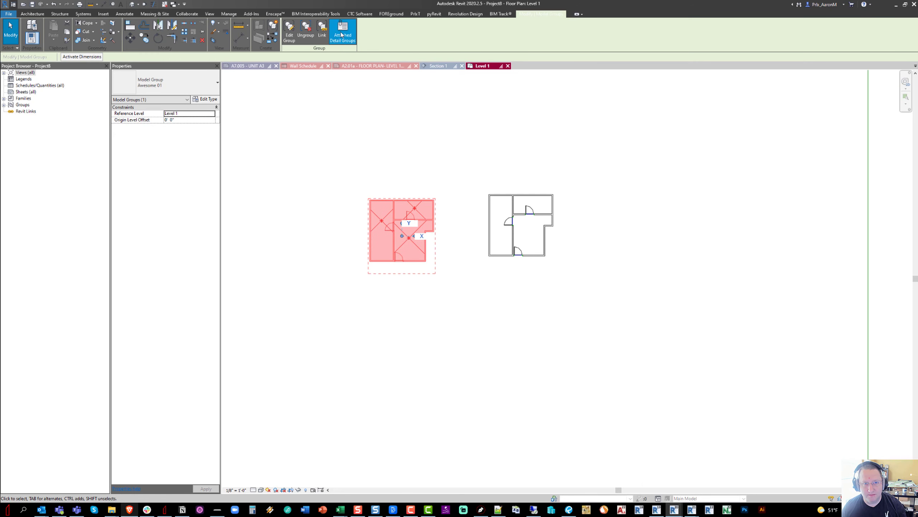
pyautogui.click(404, 188)
pyautogui.click(404, 193)
pyautogui.click(460, 324)
# Step: Show only the attached detail group Floor Plan Eighth on the second Awesome 01 instance
pyautogui.click(490, 238)
pyautogui.click(342, 35)
pyautogui.click(404, 188)
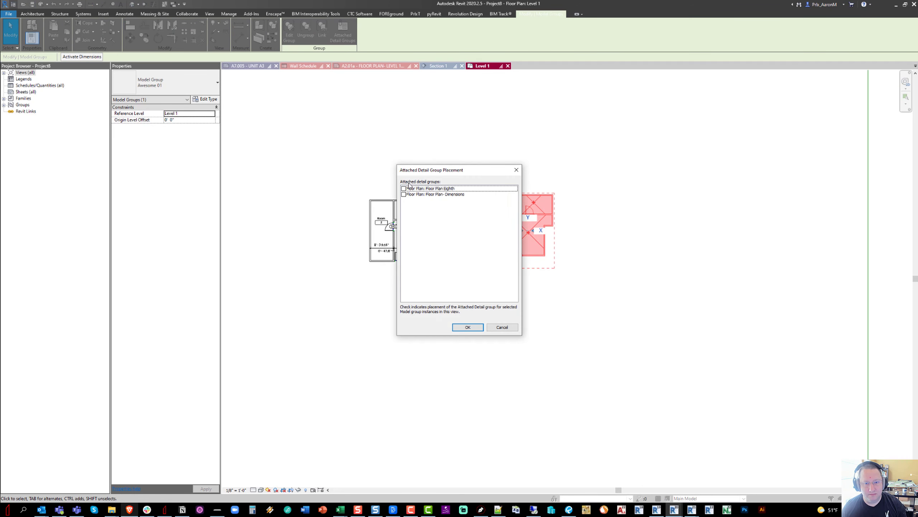
pyautogui.click(463, 324)
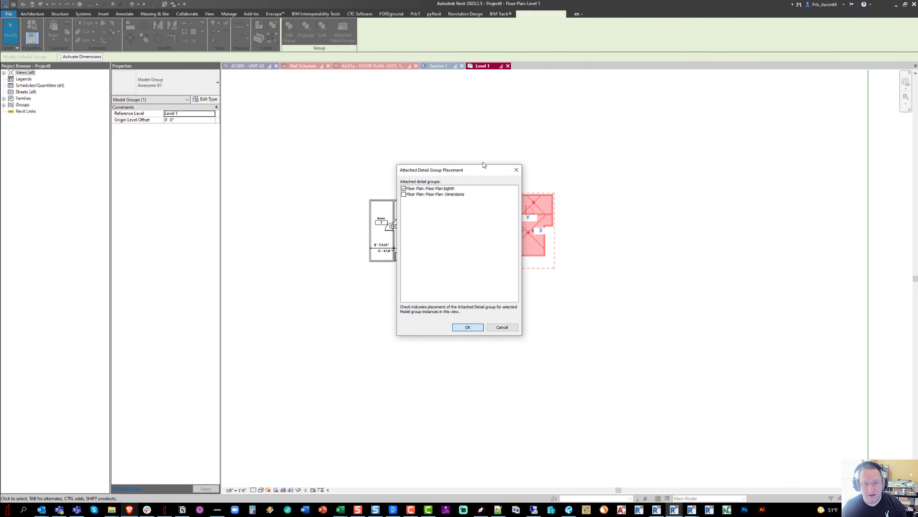
pyautogui.click(584, 313)
pyautogui.moveTo(489, 265); pyautogui.dragTo(496, 271, button='middle')
pyautogui.moveTo(414, 162); pyautogui.dragTo(406, 131, button='middle')
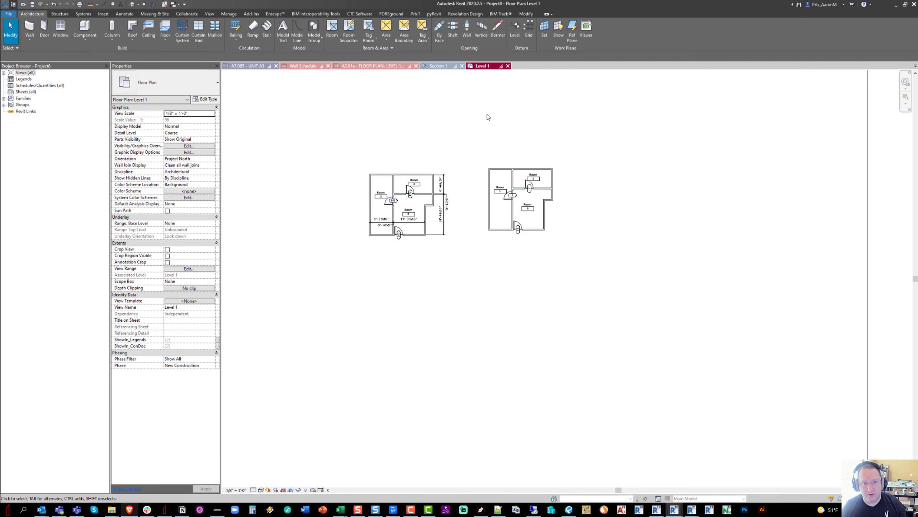
# Step: From sheet A2.01a's project, save the Wall Schedule to the Desktop as the external project file Wall Schedule
pyautogui.click(380, 68)
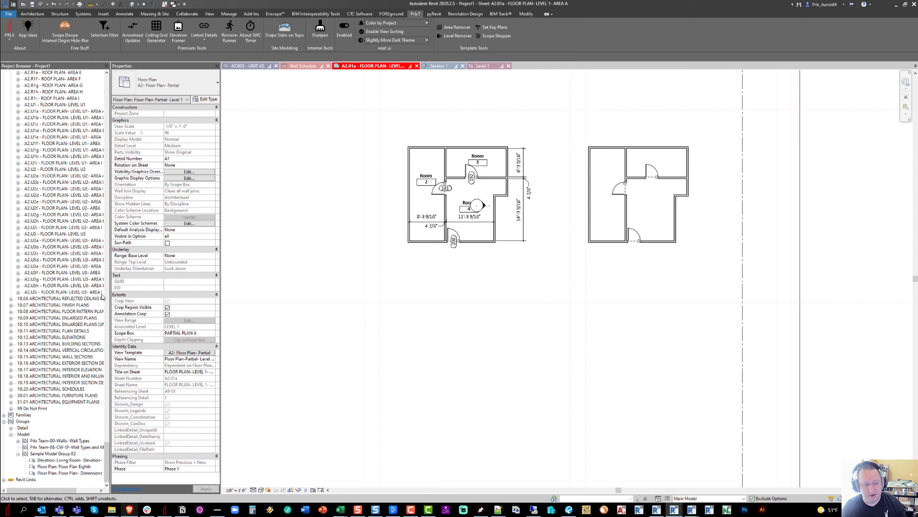
pyautogui.moveTo(106, 455); pyautogui.dragTo(106, 114)
pyautogui.click(33, 150)
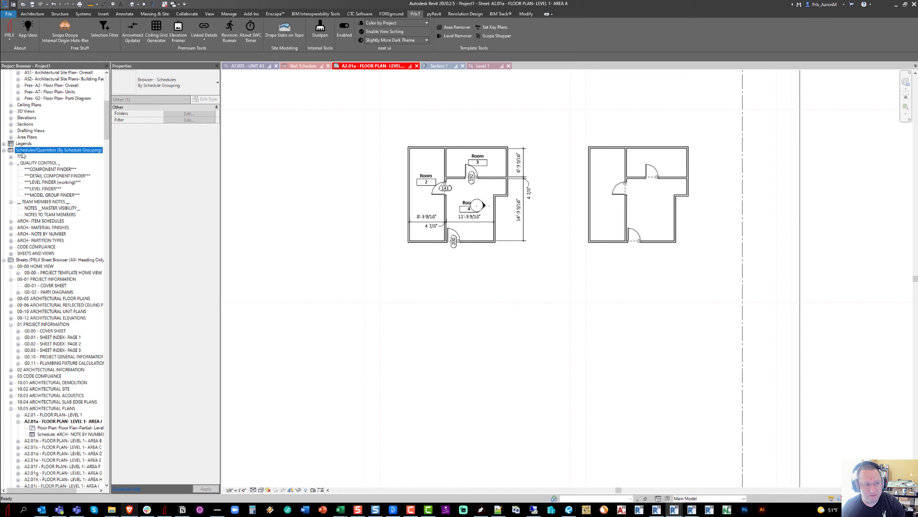
pyautogui.doubleClick(22, 156)
pyautogui.rightClick(33, 163)
pyautogui.click(62, 280)
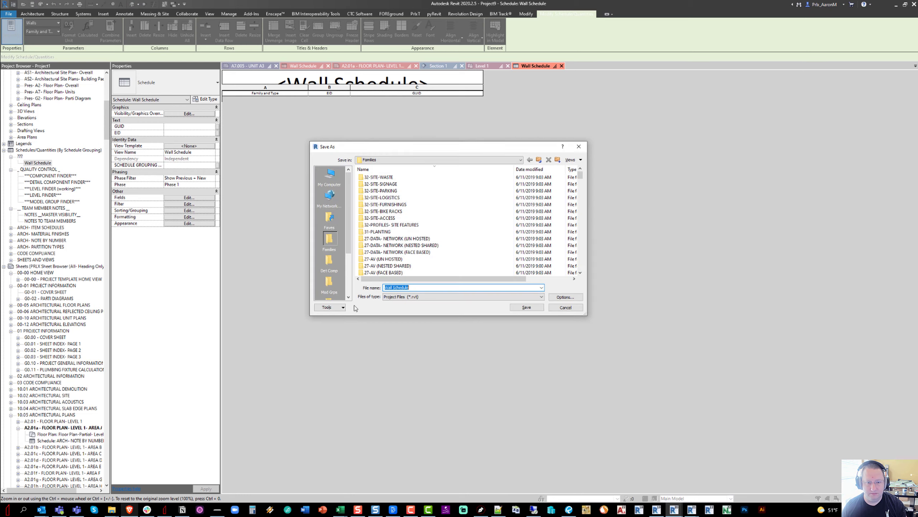
pyautogui.click(331, 219)
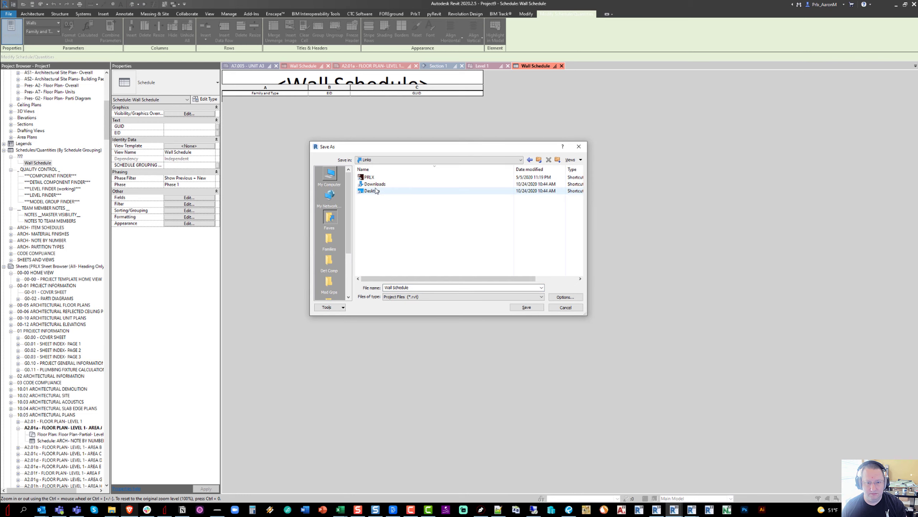
pyautogui.click(523, 307)
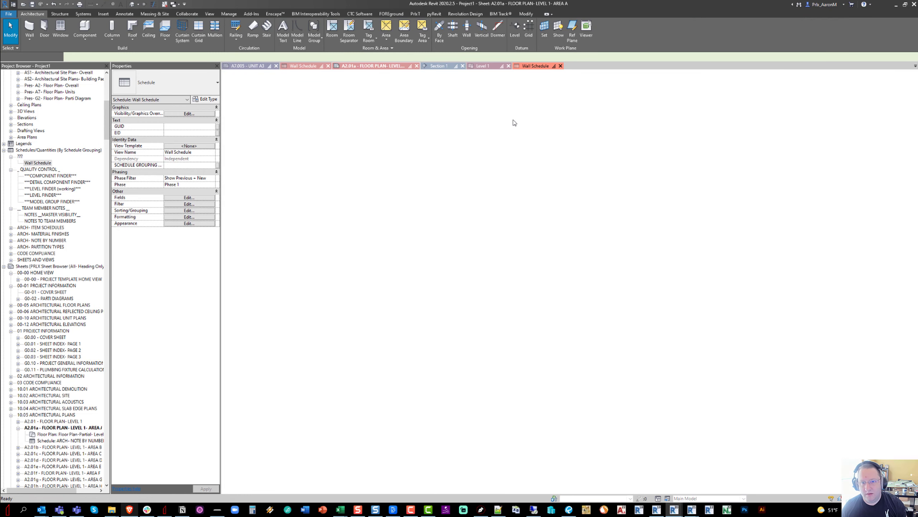
# Step: Switch to Project8's Level 1 floor plan and insert the Wall Schedule from the Desktop's Wall Schedule.rvt file
pyautogui.click(174, 5)
pyautogui.click(217, 32)
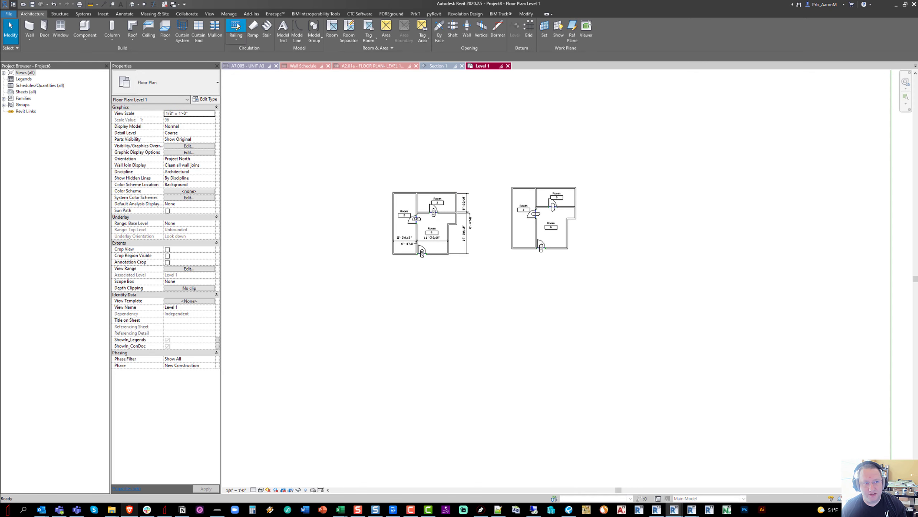
pyautogui.click(103, 14)
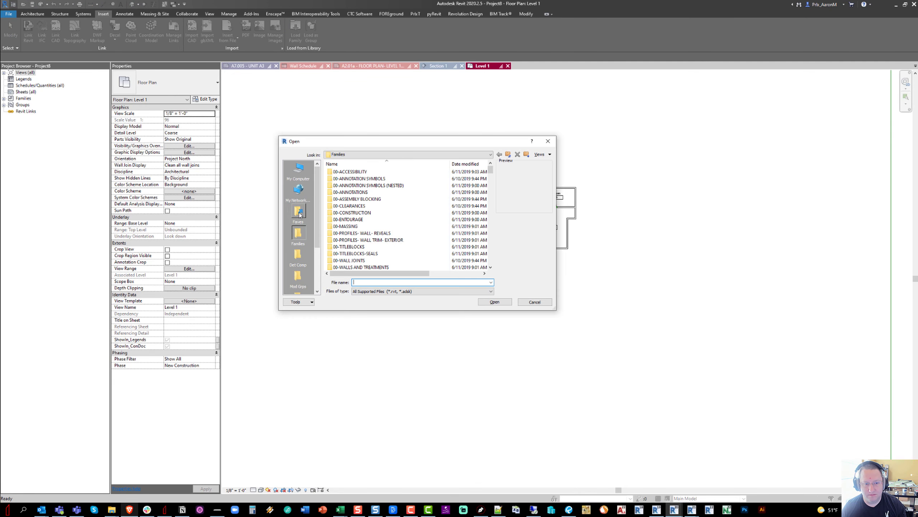
pyautogui.click(299, 213)
pyautogui.scroll(-3, 346, 201)
pyautogui.doubleClick(349, 263)
pyautogui.press('Return')
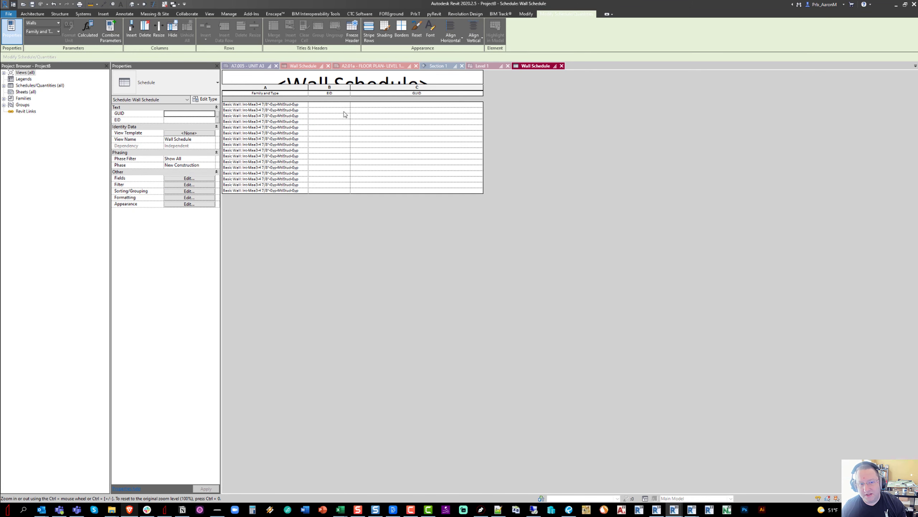
# Step: Inspect the EID and GUID columns of the Wall Schedule, and return to the Level 1 floor plan
pyautogui.moveTo(339, 107); pyautogui.dragTo(346, 191)
pyautogui.moveTo(419, 107); pyautogui.dragTo(422, 200)
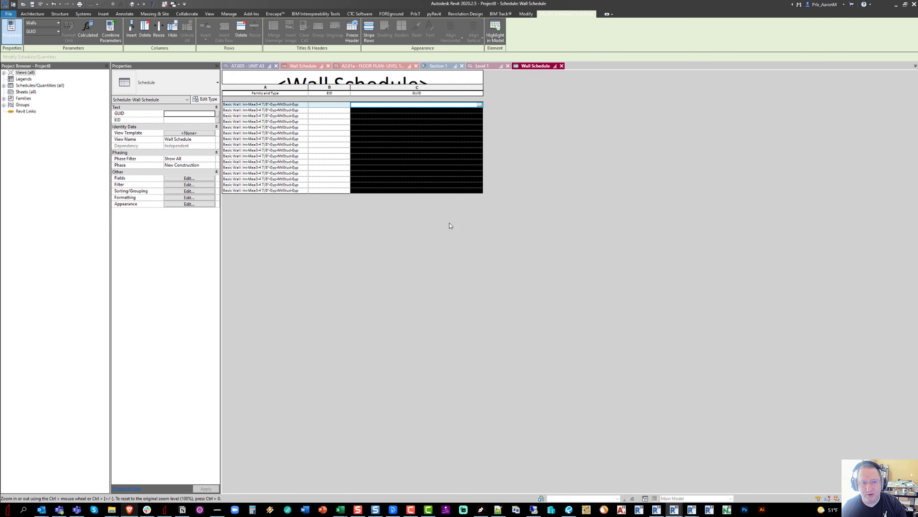
pyautogui.click(492, 66)
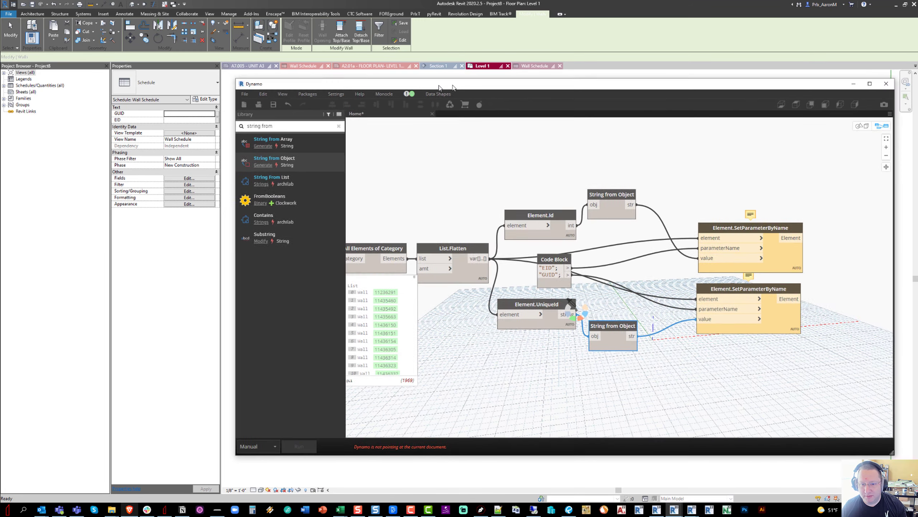
# Step: Examine the Dynamo graph nodes that write element IDs and unique IDs to the EID and GUID parameters
pyautogui.moveTo(453, 88); pyautogui.dragTo(383, 77)
pyautogui.scroll(-5, 396, 147)
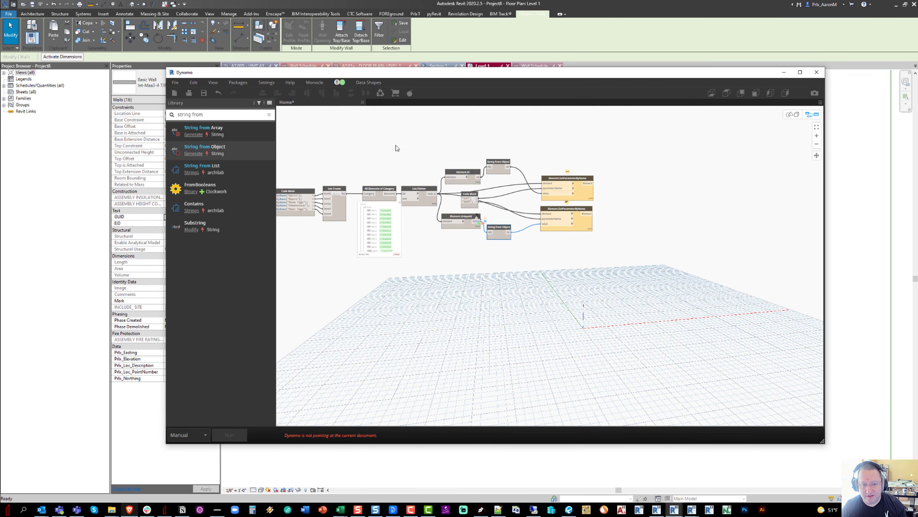
pyautogui.moveTo(396, 146); pyautogui.dragTo(463, 155, button='middle')
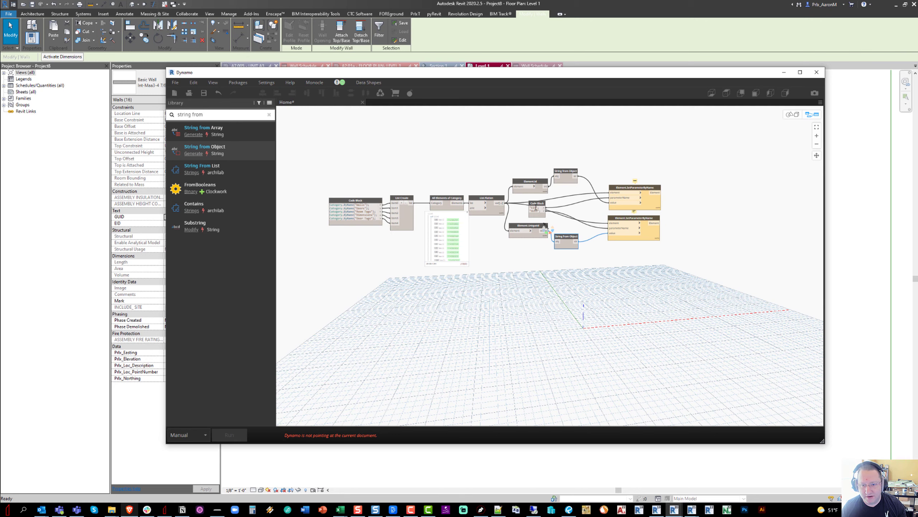
pyautogui.scroll(4, 608, 208)
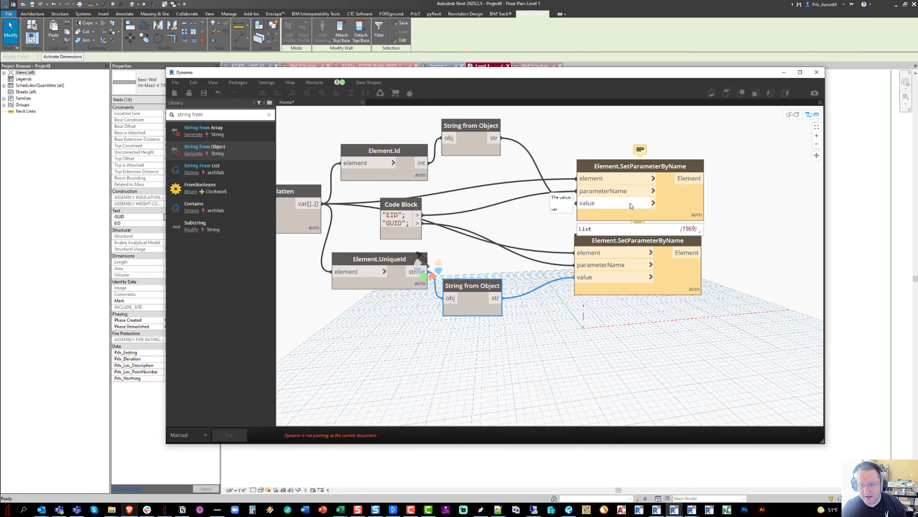
pyautogui.scroll(-4, 608, 208)
pyautogui.scroll(2, 560, 199)
pyautogui.moveTo(523, 198); pyautogui.dragTo(505, 194, button='middle')
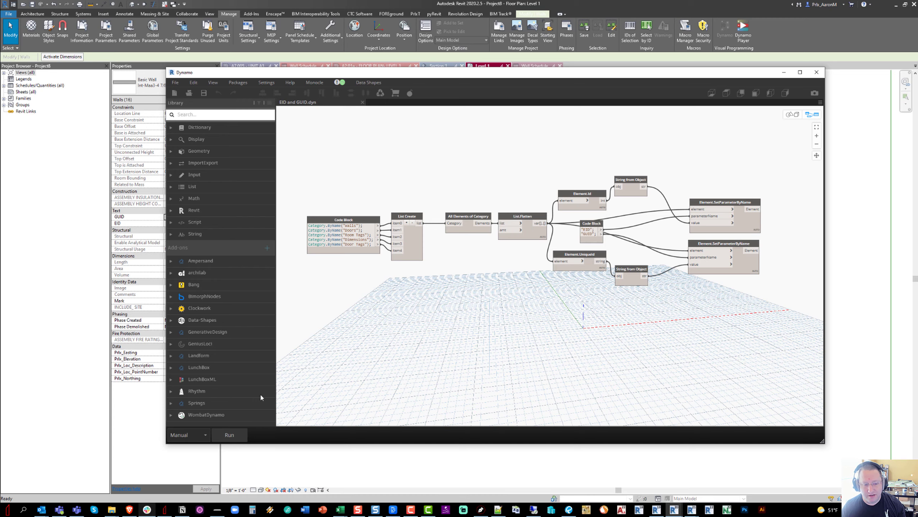
# Step: Run the EID and GUID.dyn graph on Project8, and reopen its Wall Schedule
pyautogui.click(231, 435)
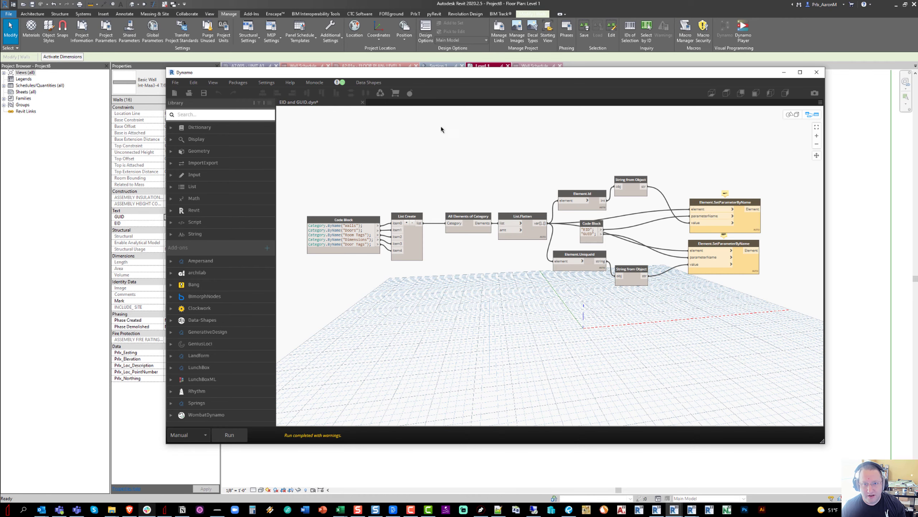
pyautogui.moveTo(438, 76); pyautogui.dragTo(917, 60)
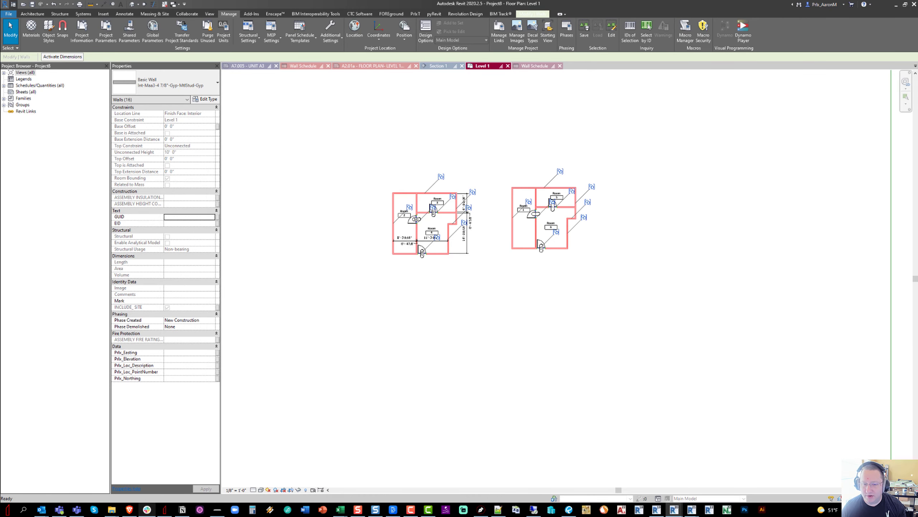
pyautogui.click(479, 274)
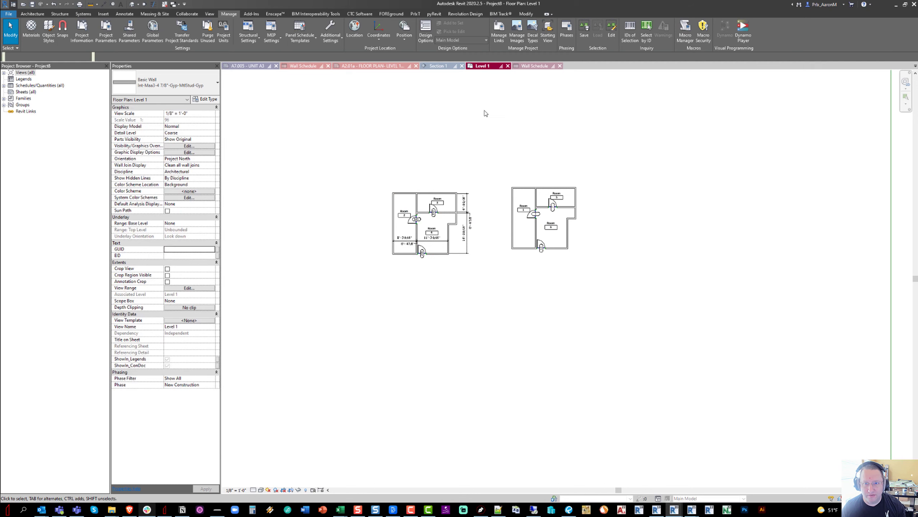
pyautogui.click(535, 65)
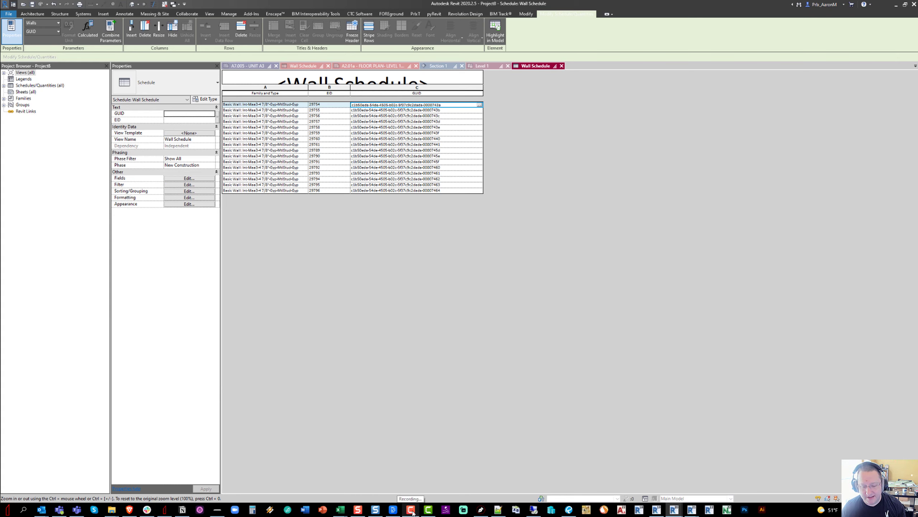
# Step: Switch to Snagit and capture a region screenshot covering the filled Wall Schedule
pyautogui.click(358, 510)
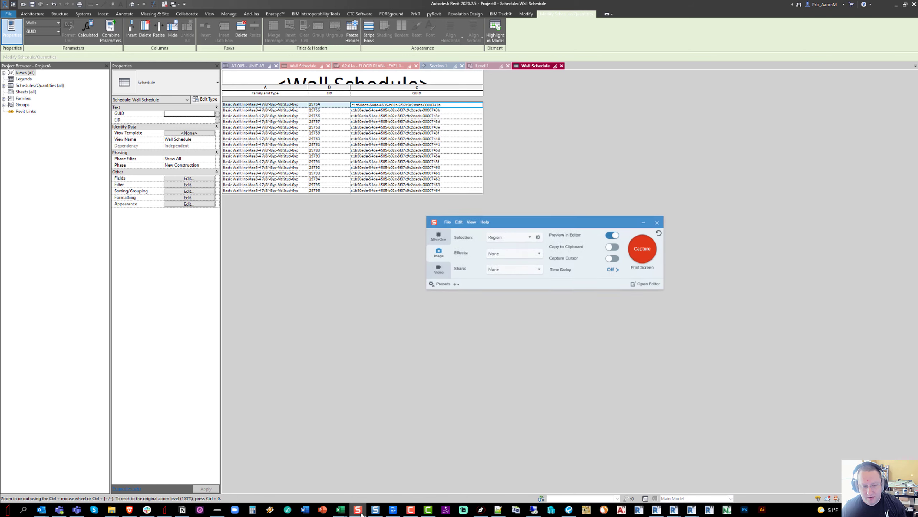
pyautogui.click(649, 257)
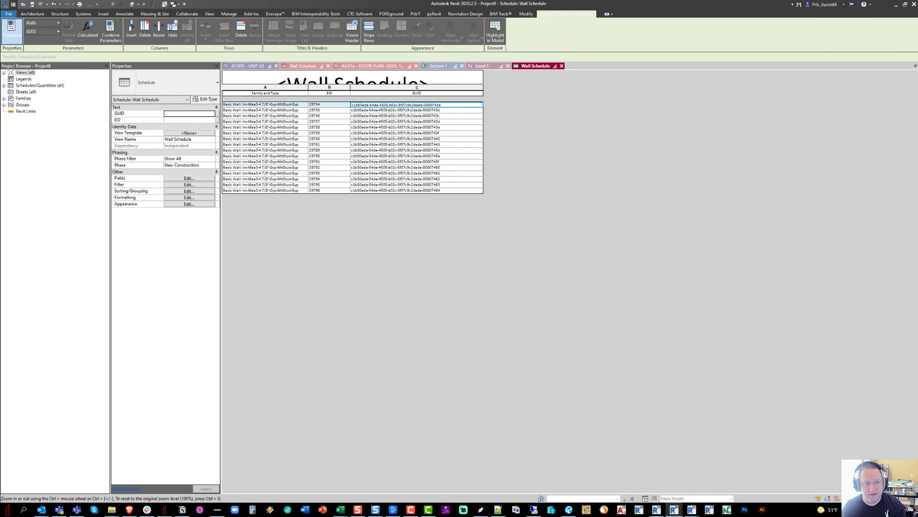
pyautogui.moveTo(214, 49); pyautogui.dragTo(586, 227)
pyautogui.click(636, 105)
# Step: Close the inactive views in Revit and open Awesome 01.rvt from the Desktop
pyautogui.click(154, 4)
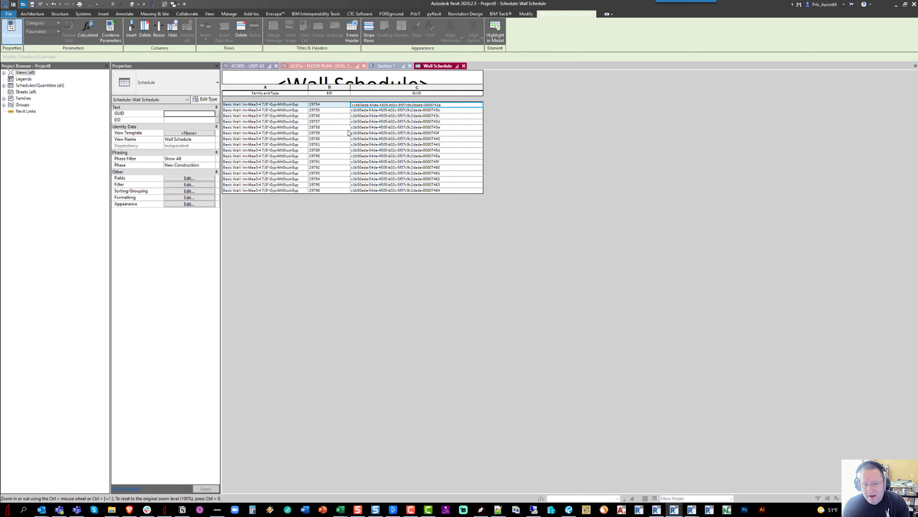
pyautogui.hotkey('ctrl', 'o')
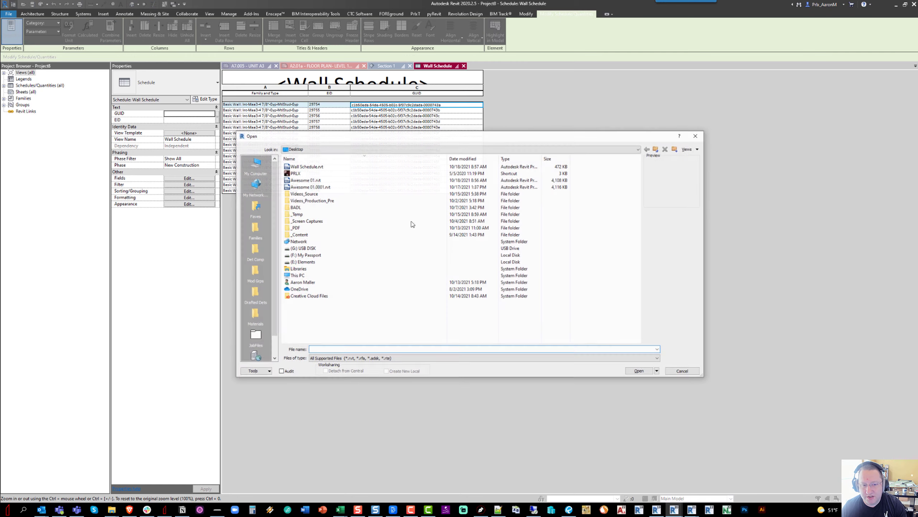
pyautogui.doubleClick(305, 180)
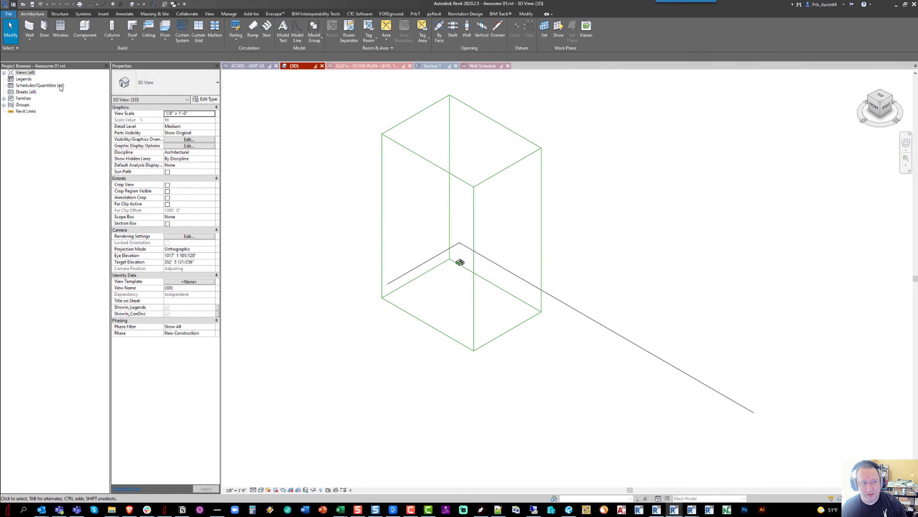
# Step: Open the Floor Plan Eighth view listed under Floor Plans (A2- Floor Plan- Partial)
pyautogui.doubleClick(25, 73)
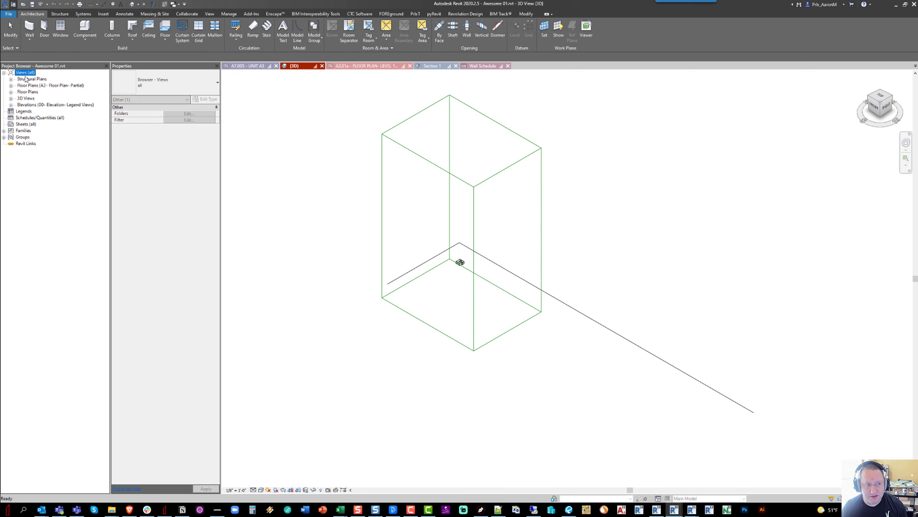
pyautogui.doubleClick(29, 85)
pyautogui.click(40, 92)
pyautogui.doubleClick(40, 92)
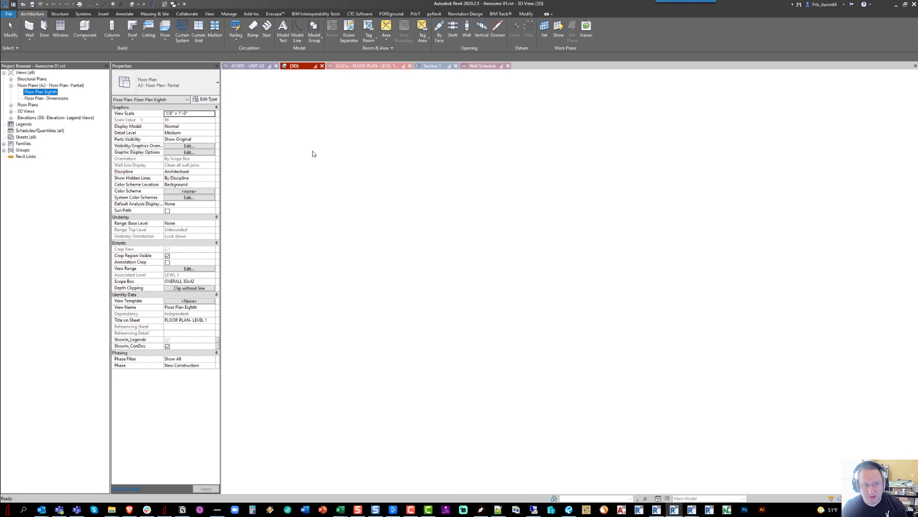
# Step: Move door 192 along its wall toward Room 2, and move door 141 down its wall toward door 200
pyautogui.scroll(5, 412, 163)
pyautogui.scroll(5, 395, 138)
pyautogui.moveTo(394, 139); pyautogui.dragTo(430, 240, button='middle')
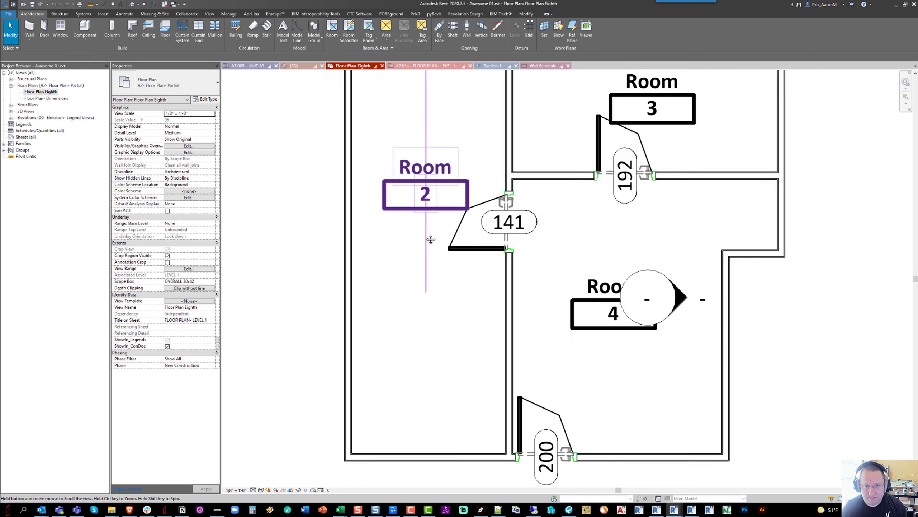
pyautogui.scroll(-2, 495, 231)
pyautogui.moveTo(496, 231); pyautogui.dragTo(458, 260, button='middle')
pyautogui.click(537, 196)
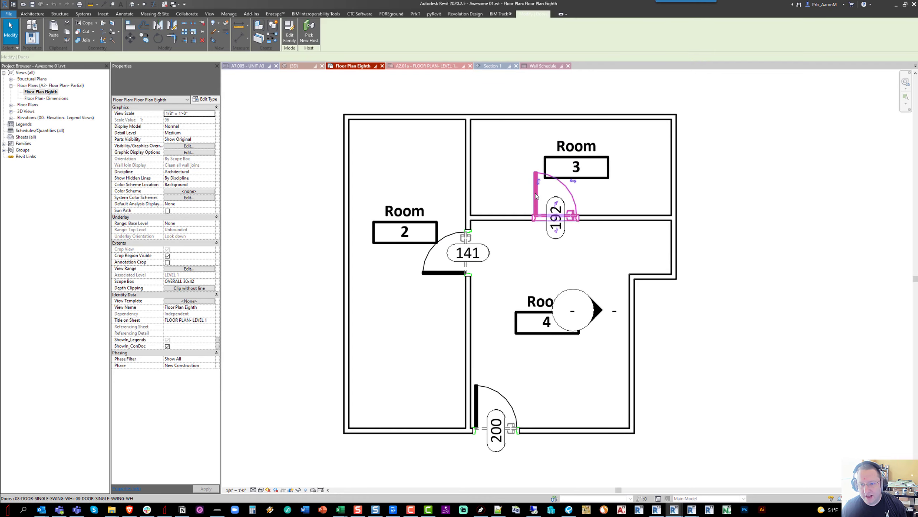
pyautogui.moveTo(536, 197); pyautogui.dragTo(444, 350)
pyautogui.click(444, 274)
pyautogui.press('Escape')
# Step: Move the wall between Rooms 3 and 4 to about 8' 10 7/8" from the upper wall, and shift the Room 3 tag down and right
pyautogui.click(602, 218)
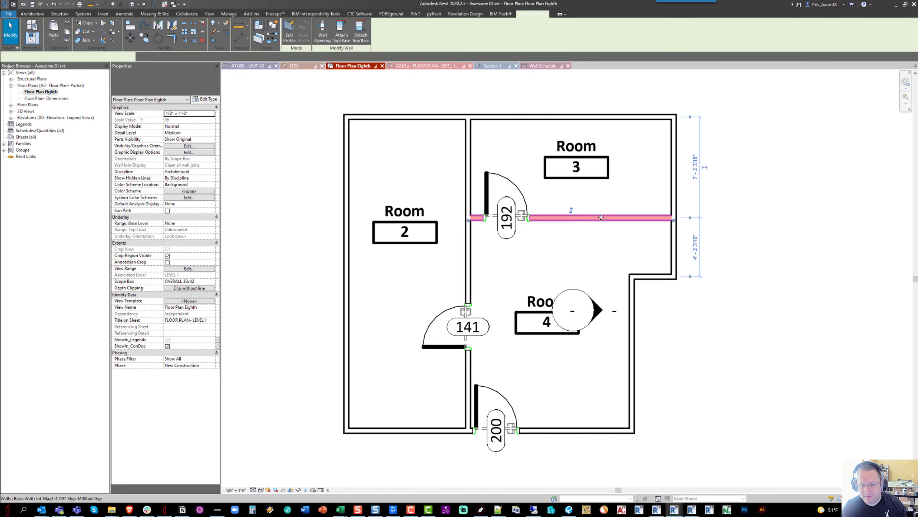
pyautogui.moveTo(602, 218); pyautogui.dragTo(584, 239)
pyautogui.moveTo(588, 235); pyautogui.dragTo(588, 225, button='middle')
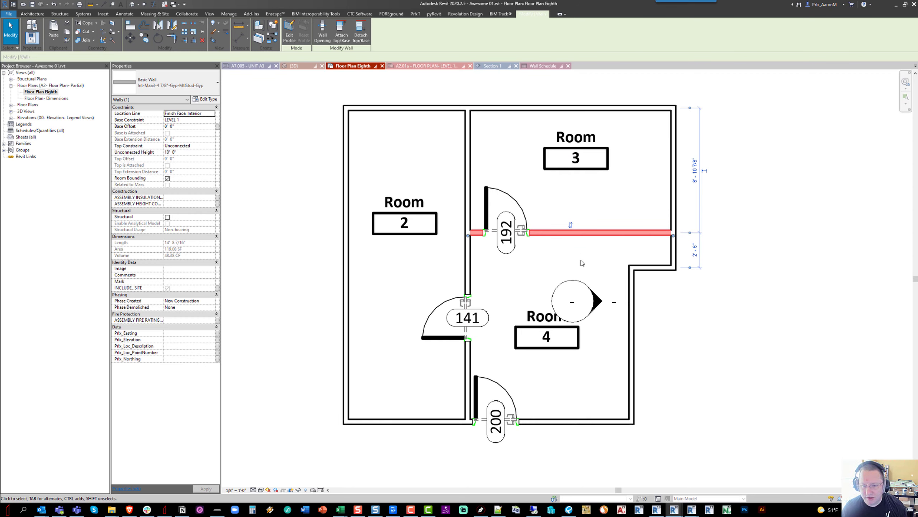
pyautogui.click(579, 173)
pyautogui.moveTo(576, 232); pyautogui.dragTo(589, 245)
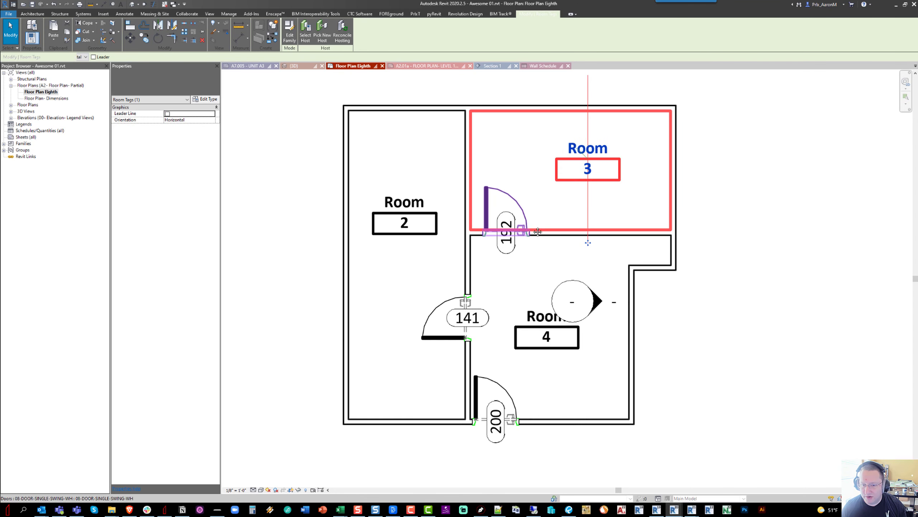
pyautogui.moveTo(531, 225); pyautogui.dragTo(537, 214, button='middle')
pyautogui.scroll(-1, 537, 214)
pyautogui.press('Escape')
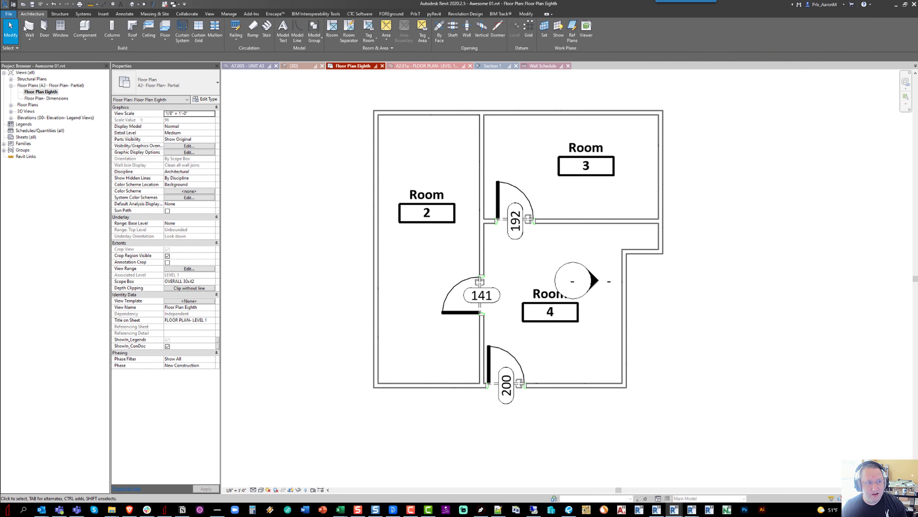
# Step: Draw two horizontal walls of type Wall 1, 20' high, across the upper parts of Room 2 and Room 3
pyautogui.press('w')
pyautogui.press('a')
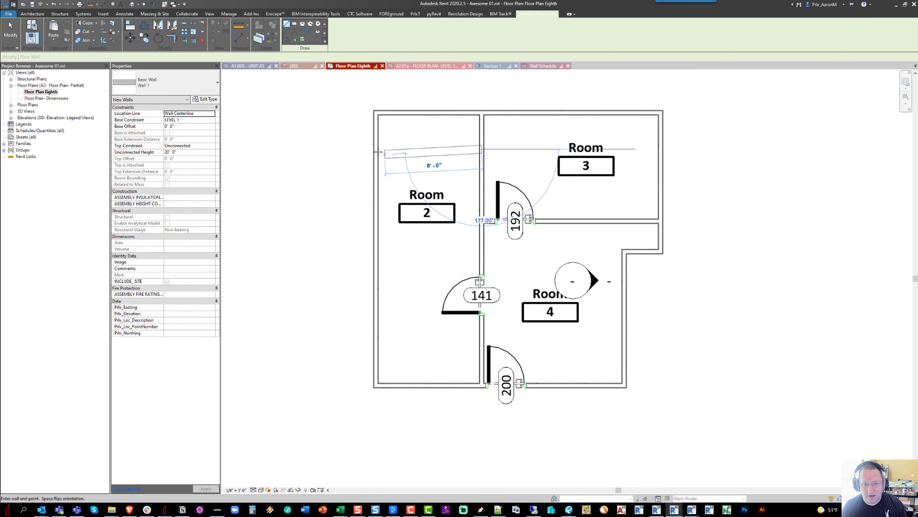
pyautogui.click(376, 149)
pyautogui.click(483, 131)
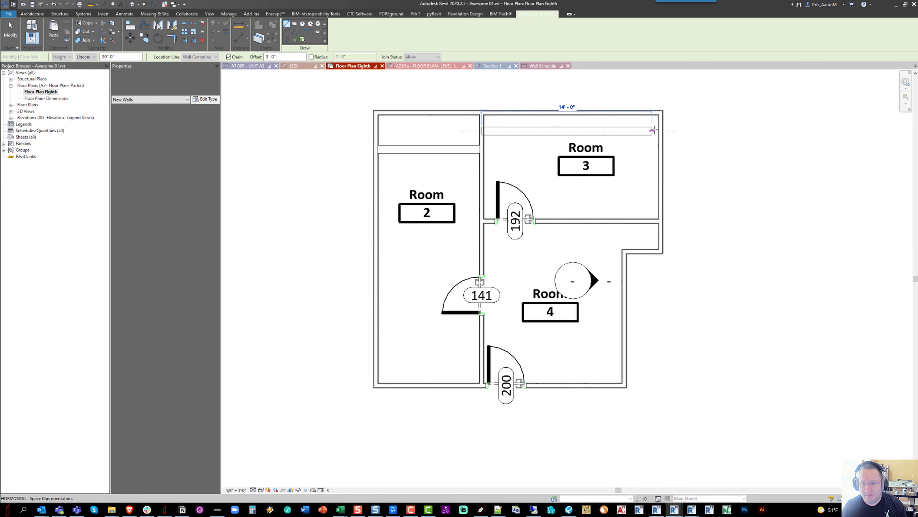
pyautogui.click(659, 130)
pyautogui.press('Escape')
pyautogui.press('Escape')
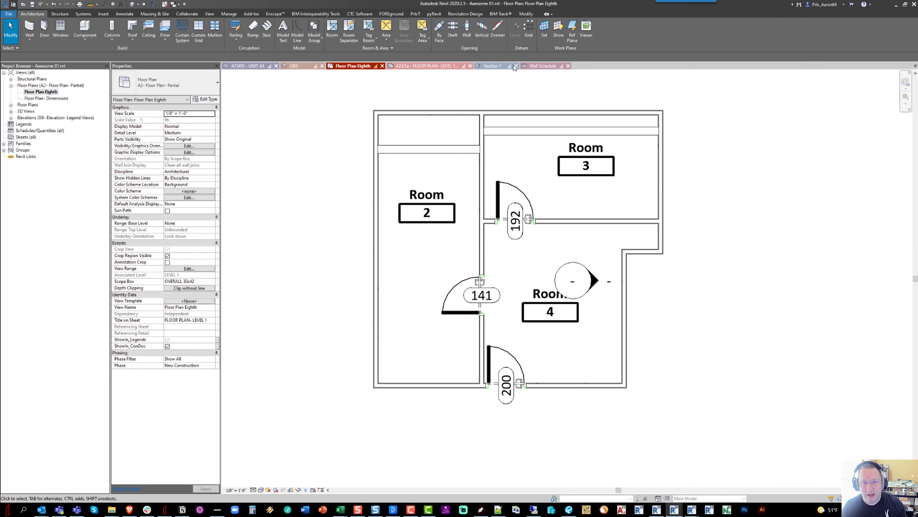
# Step: Switch to Project8 and open its Level 1 floor plan showing both unit groups
pyautogui.click(543, 66)
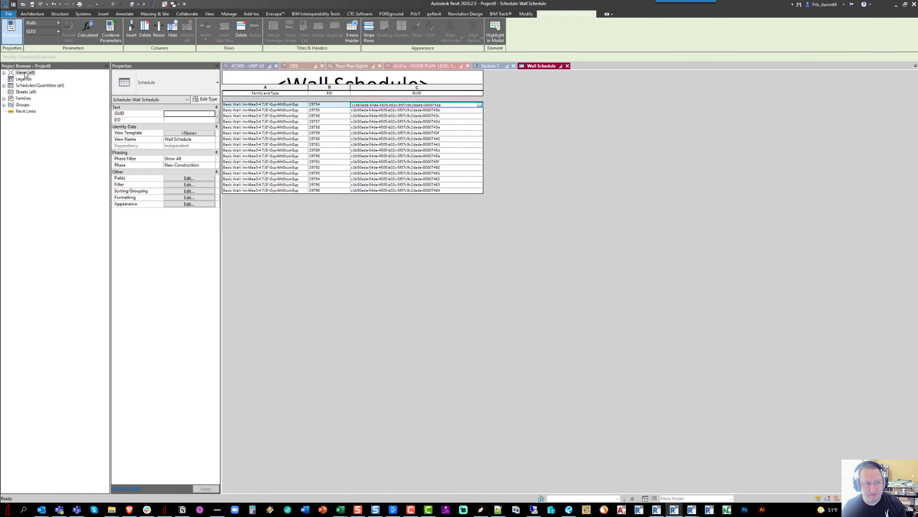
pyautogui.doubleClick(28, 87)
pyautogui.doubleClick(31, 93)
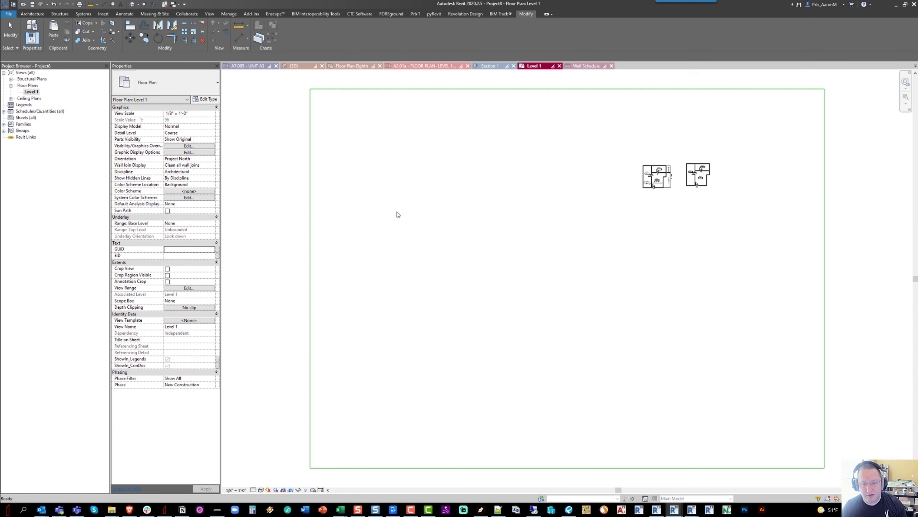
pyautogui.moveTo(683, 177); pyautogui.dragTo(471, 199, button='middle')
pyautogui.scroll(5, 463, 199)
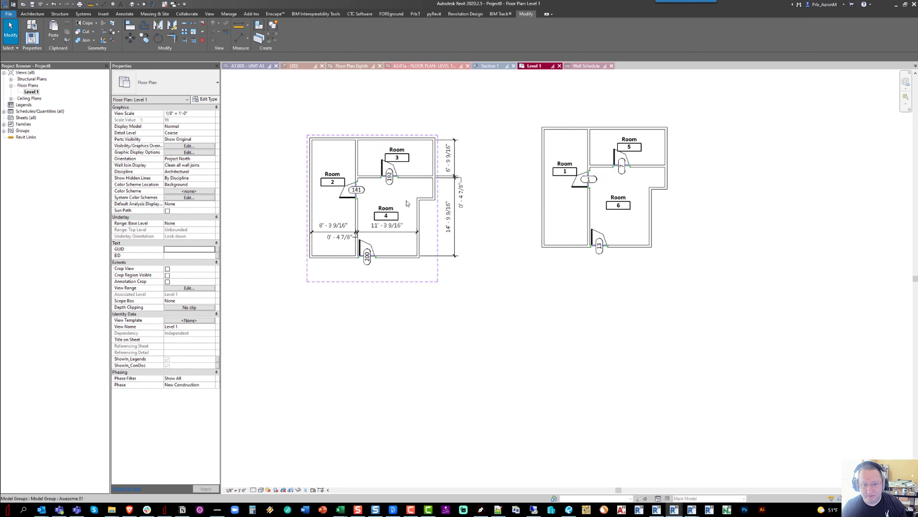
pyautogui.moveTo(405, 205); pyautogui.dragTo(416, 250, button='middle')
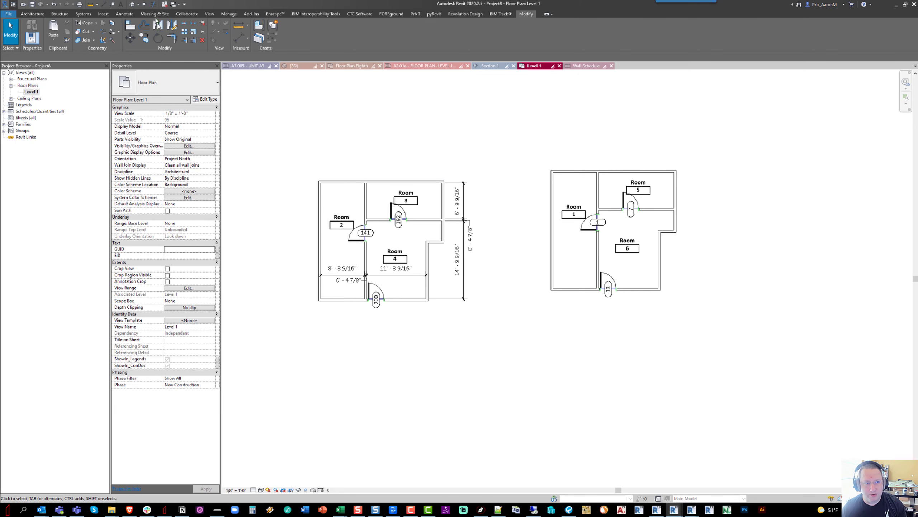
# Step: Load Awesome 01.rvt from the Desktop as a group with attached details, accept the duplicate types, and replace the existing Awesome 01 group
pyautogui.click(103, 14)
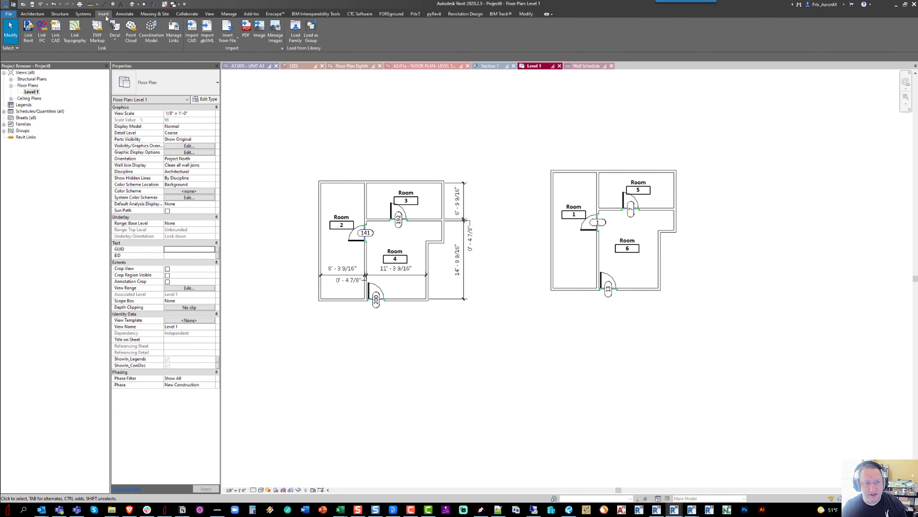
pyautogui.click(316, 36)
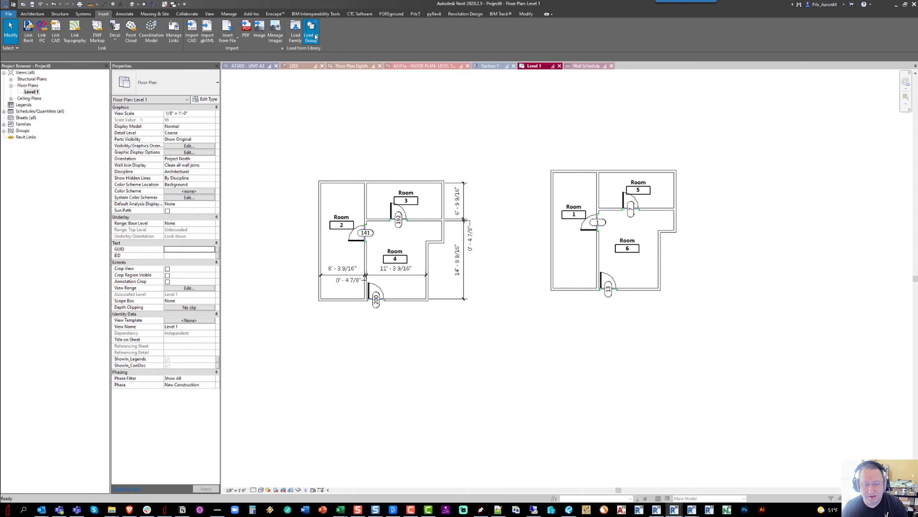
pyautogui.click(342, 238)
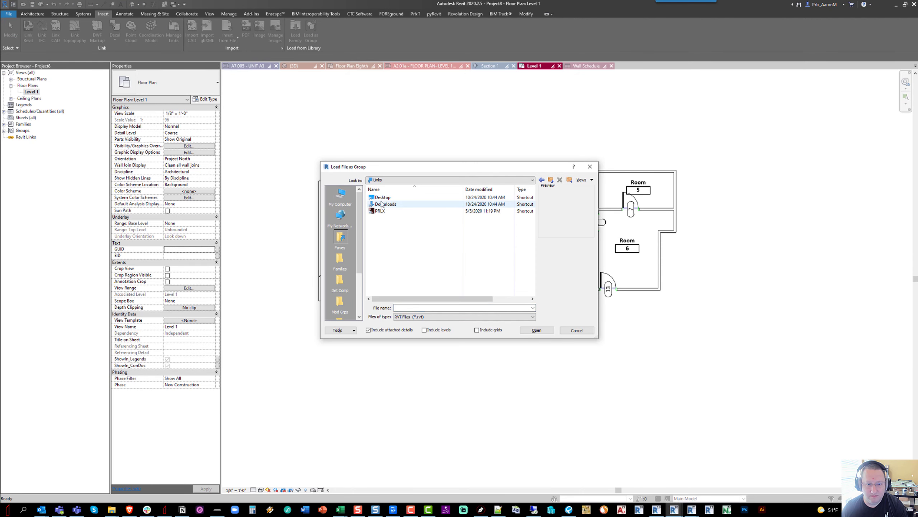
pyautogui.doubleClick(381, 198)
pyautogui.scroll(-3, 416, 246)
pyautogui.click(461, 272)
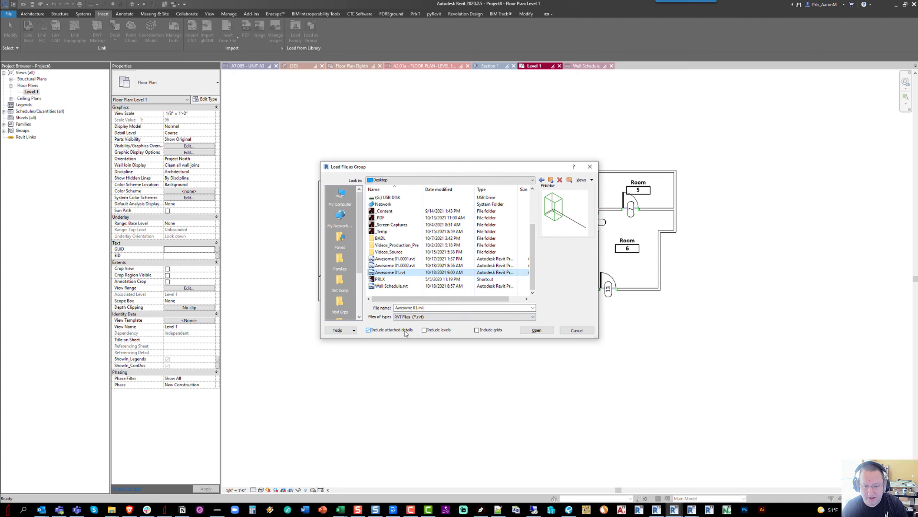
pyautogui.click(536, 330)
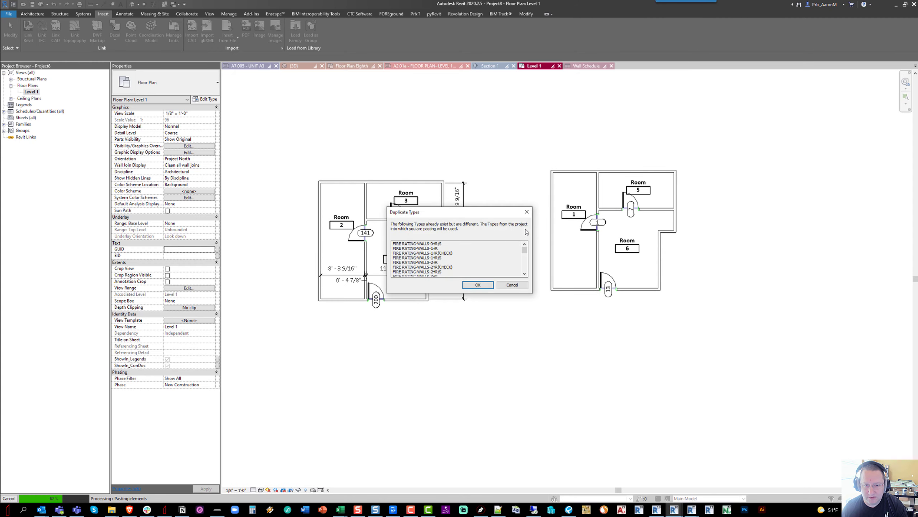
pyautogui.click(477, 285)
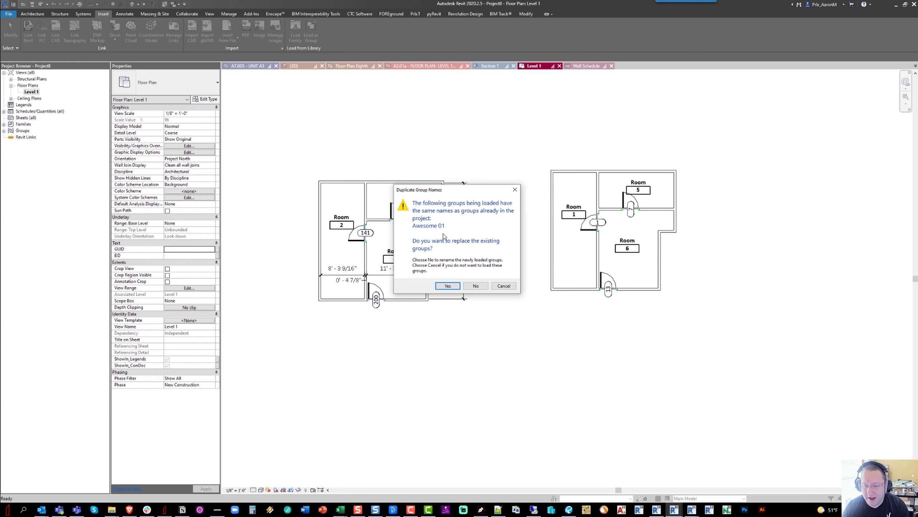
pyautogui.click(447, 286)
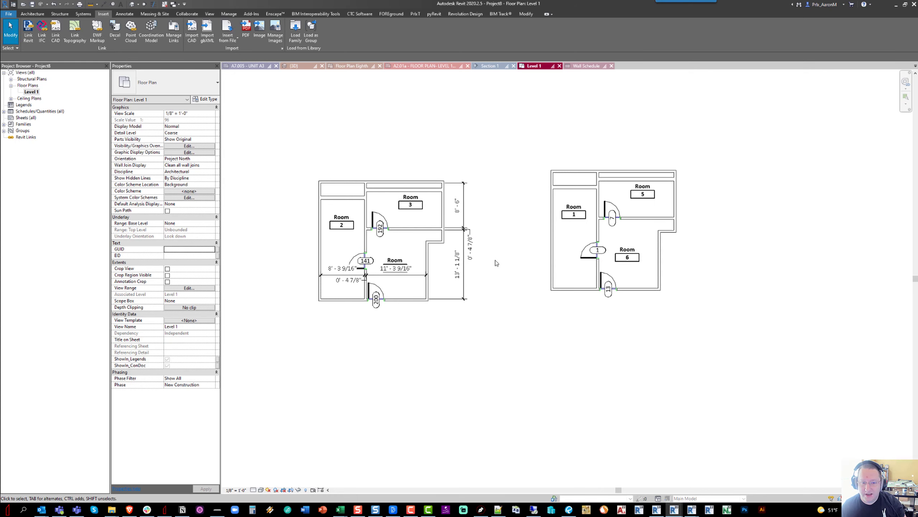
# Step: Examine the upper walls of Rooms 1 and 5 in the reloaded unit group on the Level 1 plan
pyautogui.click(586, 188)
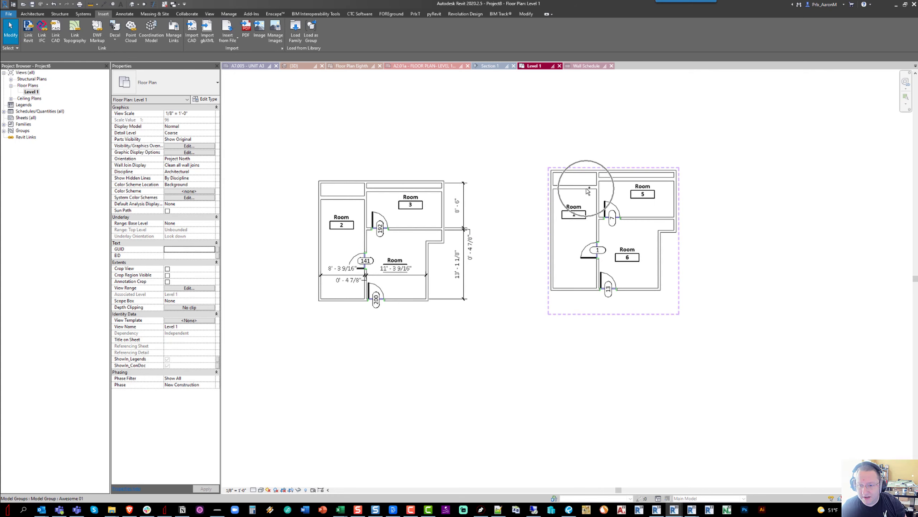
pyautogui.click(624, 184)
pyautogui.click(517, 100)
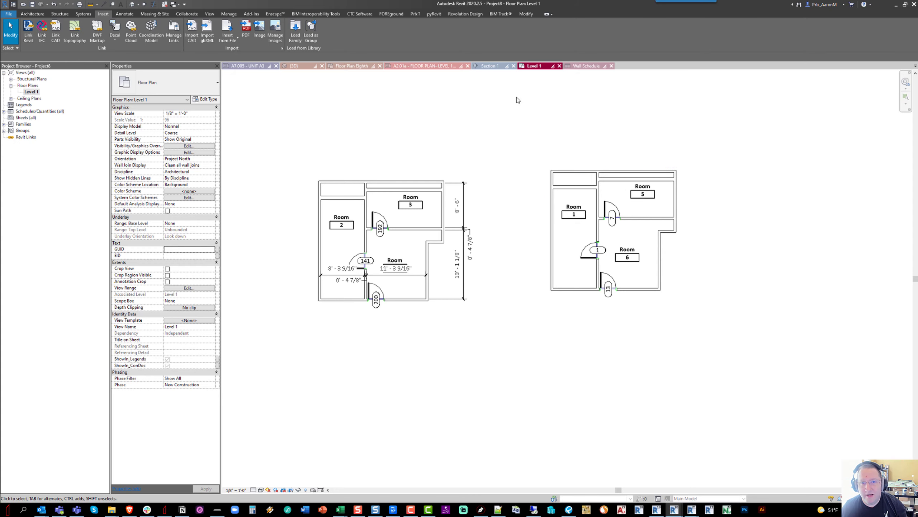
# Step: Open the Wall Schedule and check the EID and GUID cells of the original walls and the Wall 1 rows
pyautogui.click(589, 67)
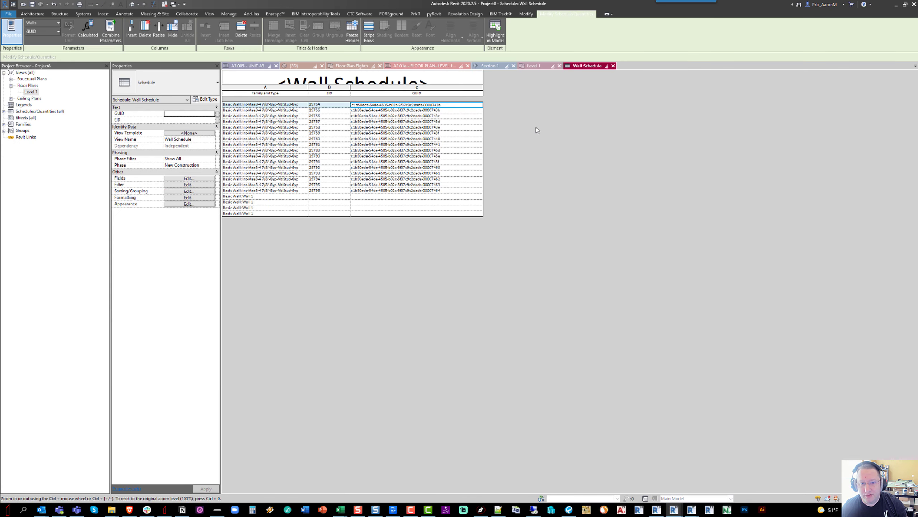
pyautogui.moveTo(274, 197); pyautogui.dragTo(391, 247)
pyautogui.moveTo(325, 105); pyautogui.dragTo(380, 199)
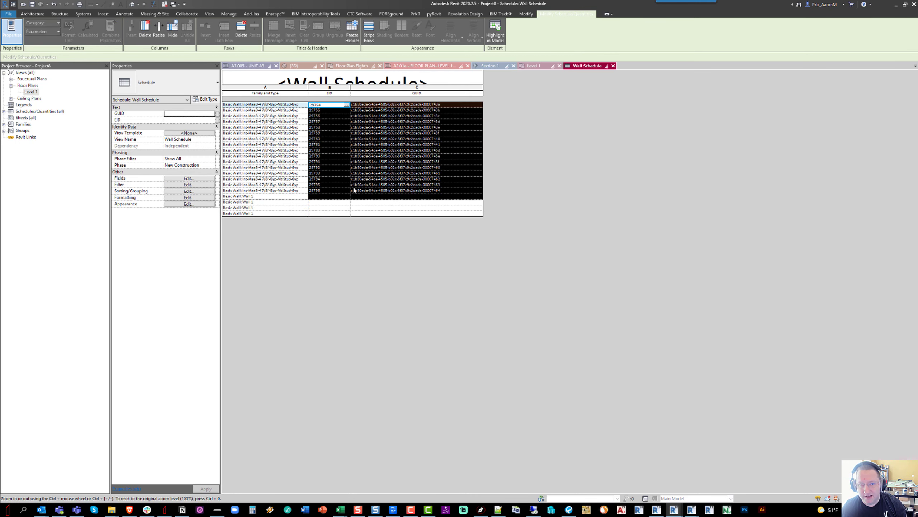
pyautogui.click(466, 133)
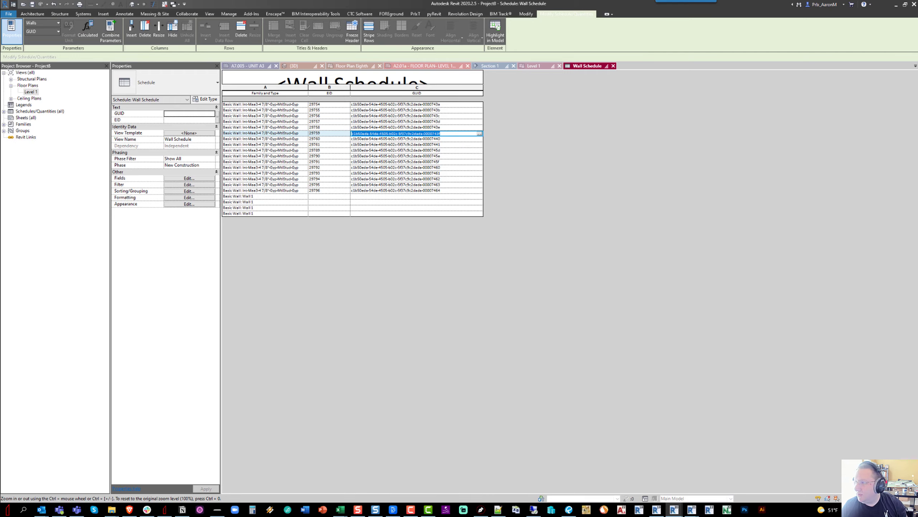
# Step: Run the EID and GUID.dyn graph in Dynamo to write element IDs and GUIDs to the elements
pyautogui.moveTo(917, 45); pyautogui.dragTo(318, 77)
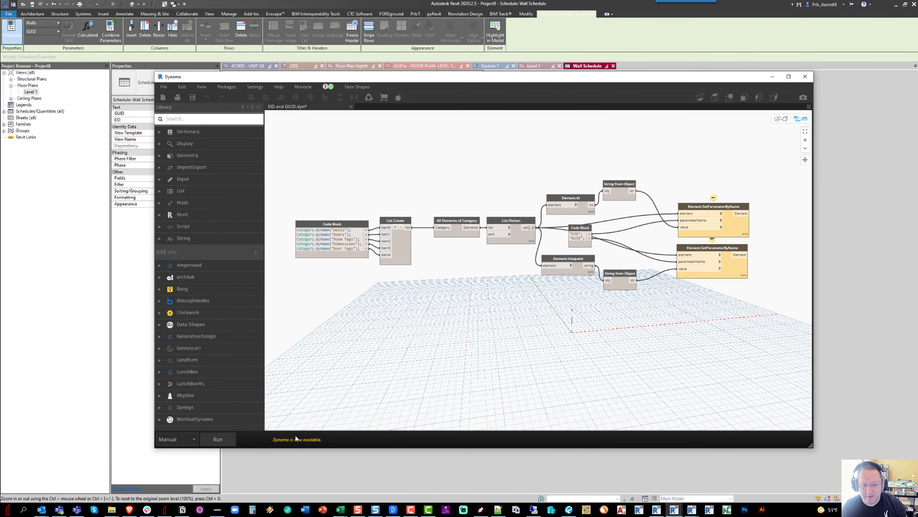
pyautogui.click(222, 444)
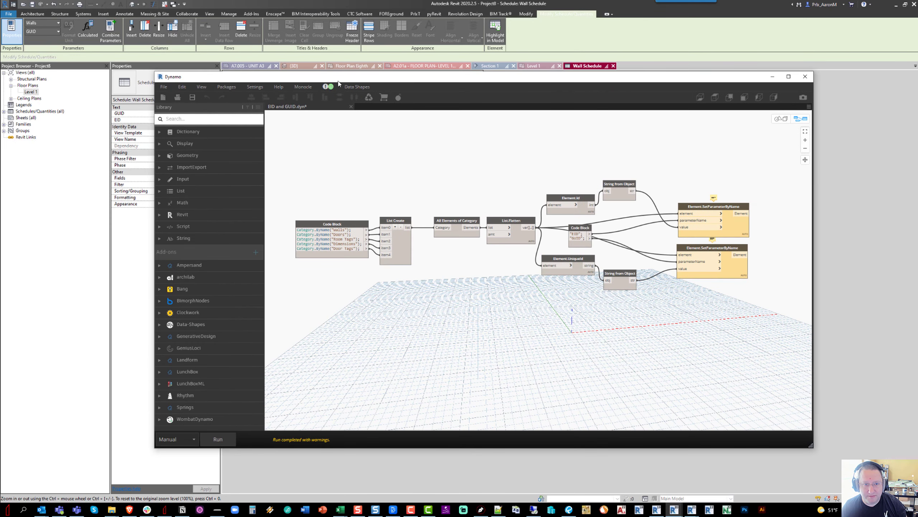
pyautogui.moveTo(338, 84); pyautogui.dragTo(917, 76)
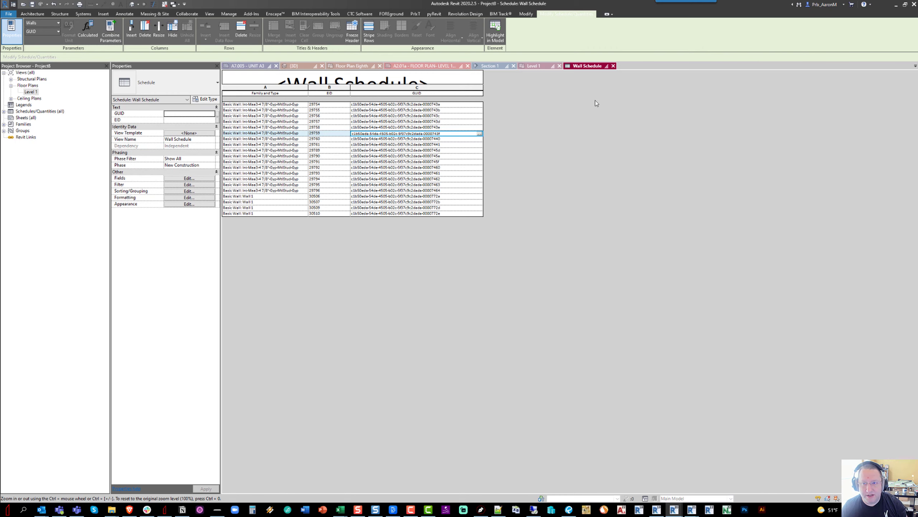
# Step: Capture the Wall Schedule region with Snagit and place the image beside the earlier schedule capture in Snagit Editor
pyautogui.click(682, 10)
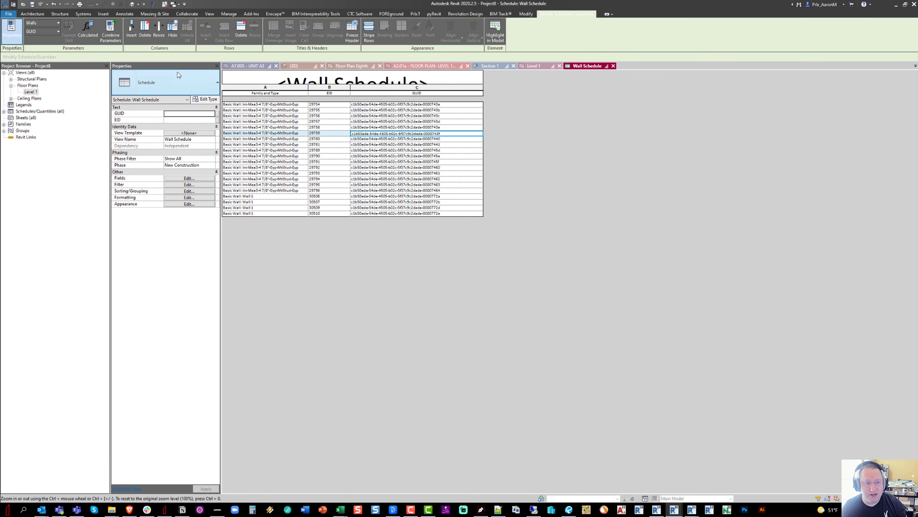
pyautogui.moveTo(201, 57); pyautogui.dragTo(630, 226)
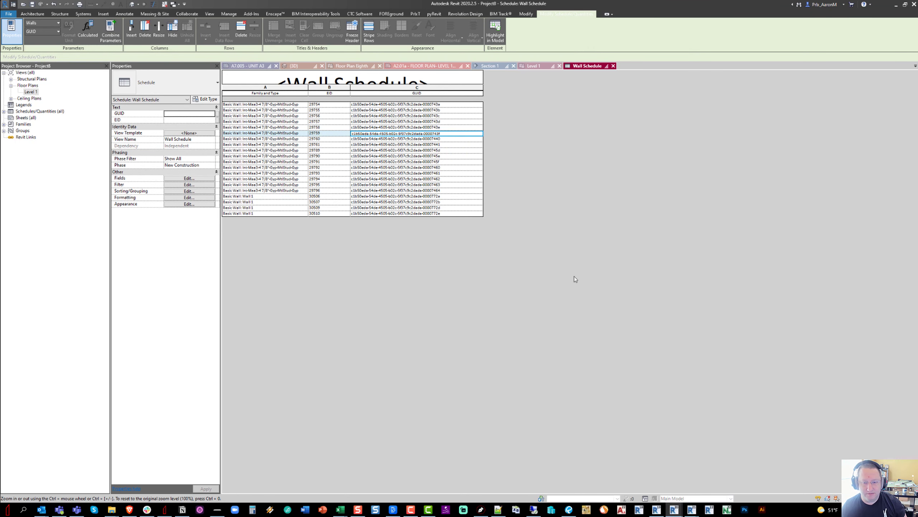
pyautogui.click(329, 241)
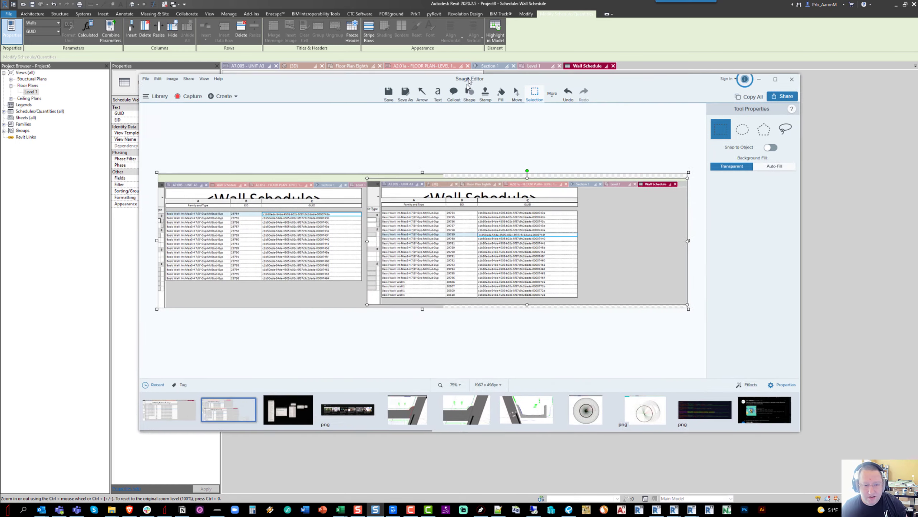
# Step: Compare the EID and GUID columns in the two captures, minimize Snagit, and return to the Level 1 plan in Revit
pyautogui.moveTo(468, 80); pyautogui.dragTo(457, 215)
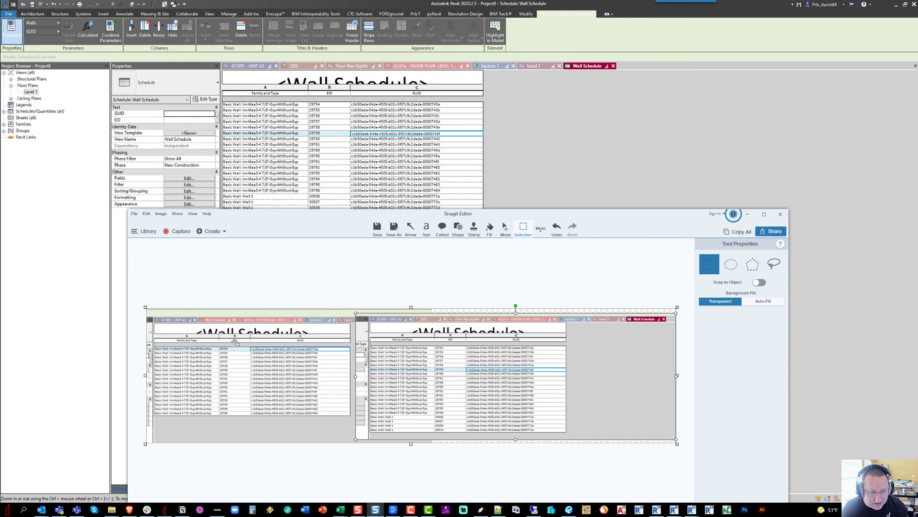
pyautogui.keyDown('ctrl'); pyautogui.scroll(2, 240, 384); pyautogui.keyUp('ctrl')
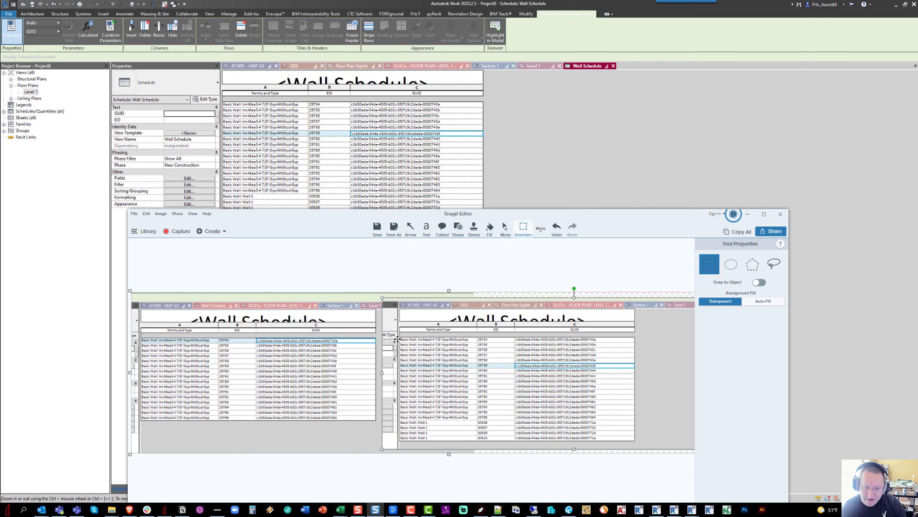
pyautogui.click(748, 214)
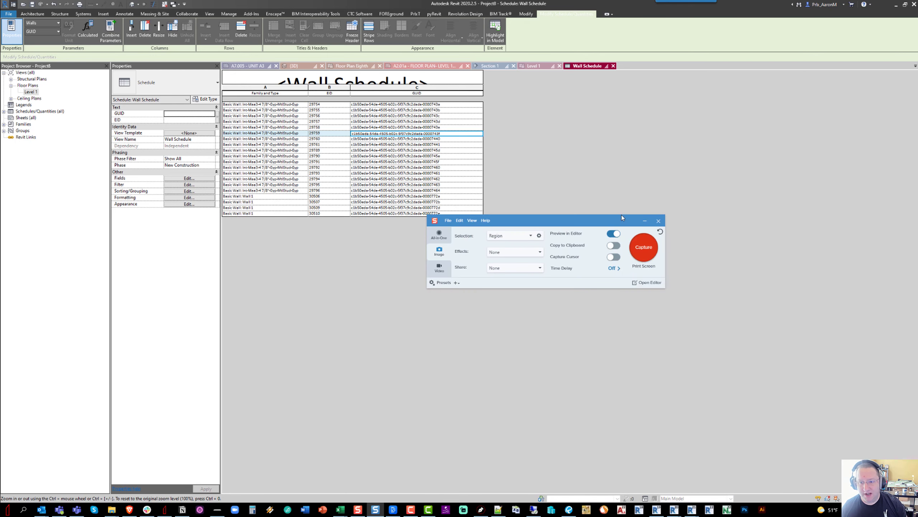
pyautogui.click(647, 223)
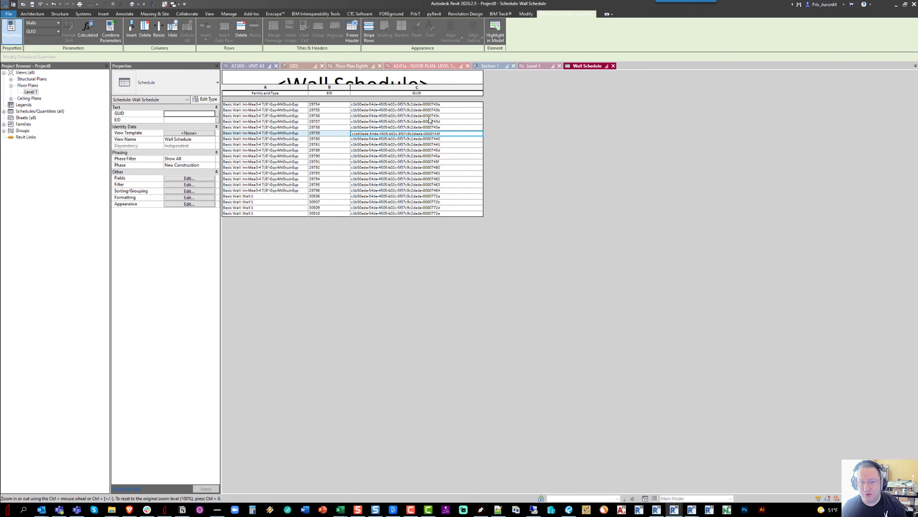
pyautogui.click(542, 69)
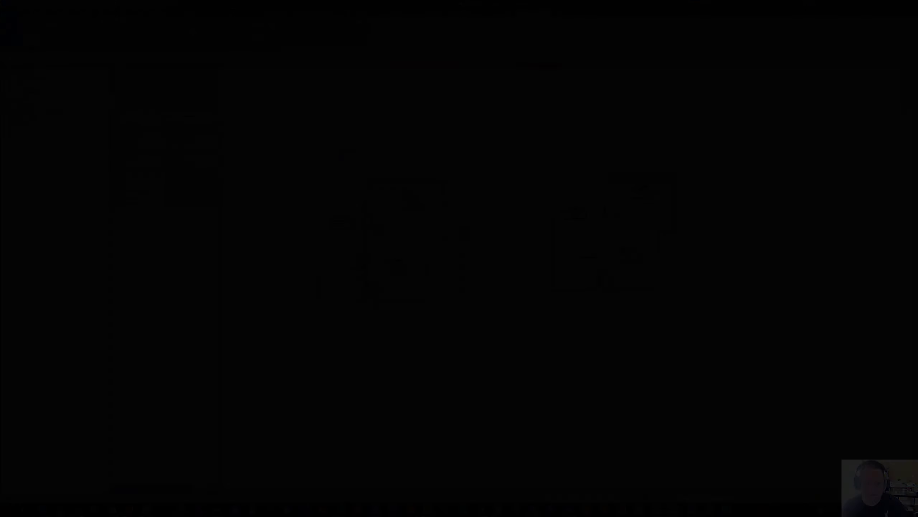